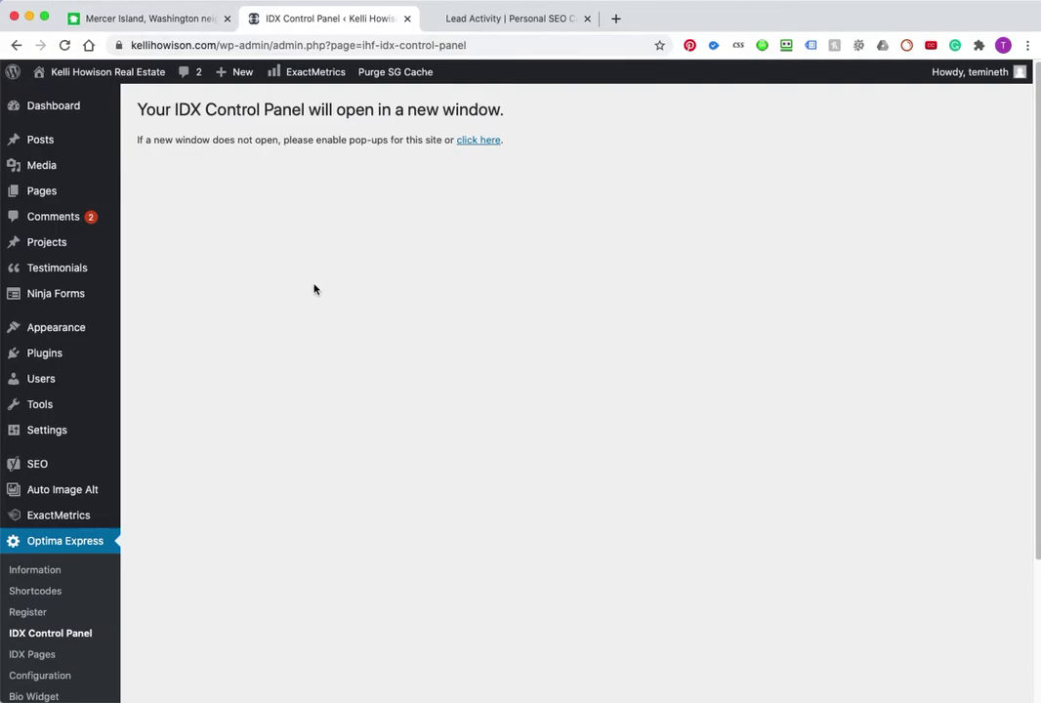
Open the live real estate website from the WordPress admin in a new browser tab and switch to it
mouse_move(88, 72)
right_click(47, 97)
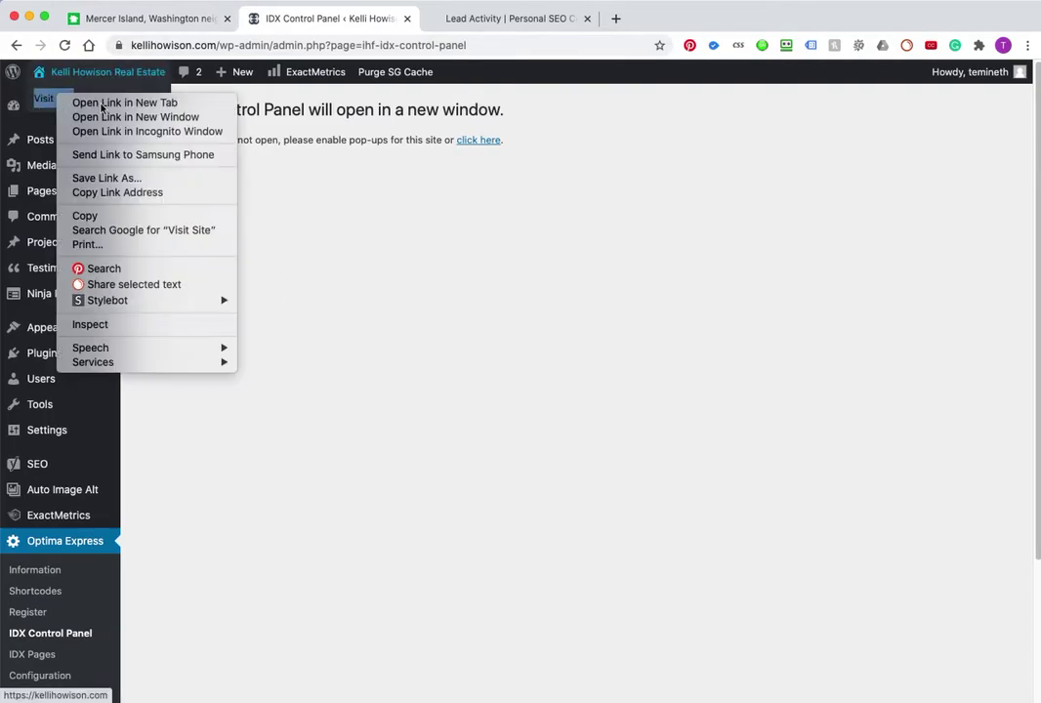
click(135, 102)
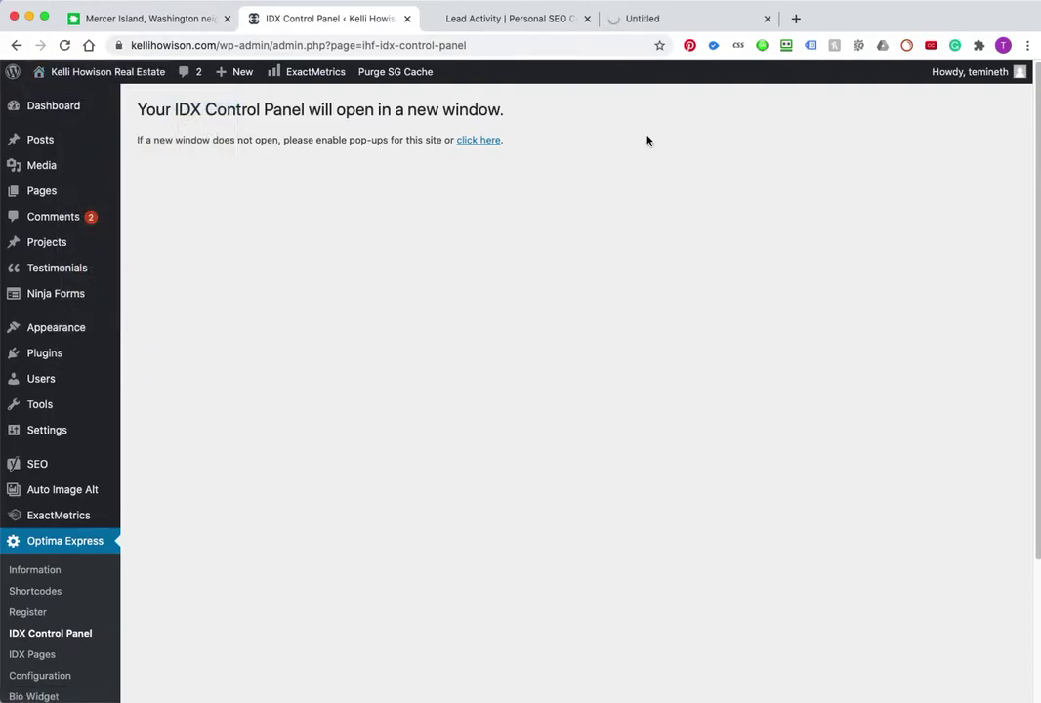
click(657, 22)
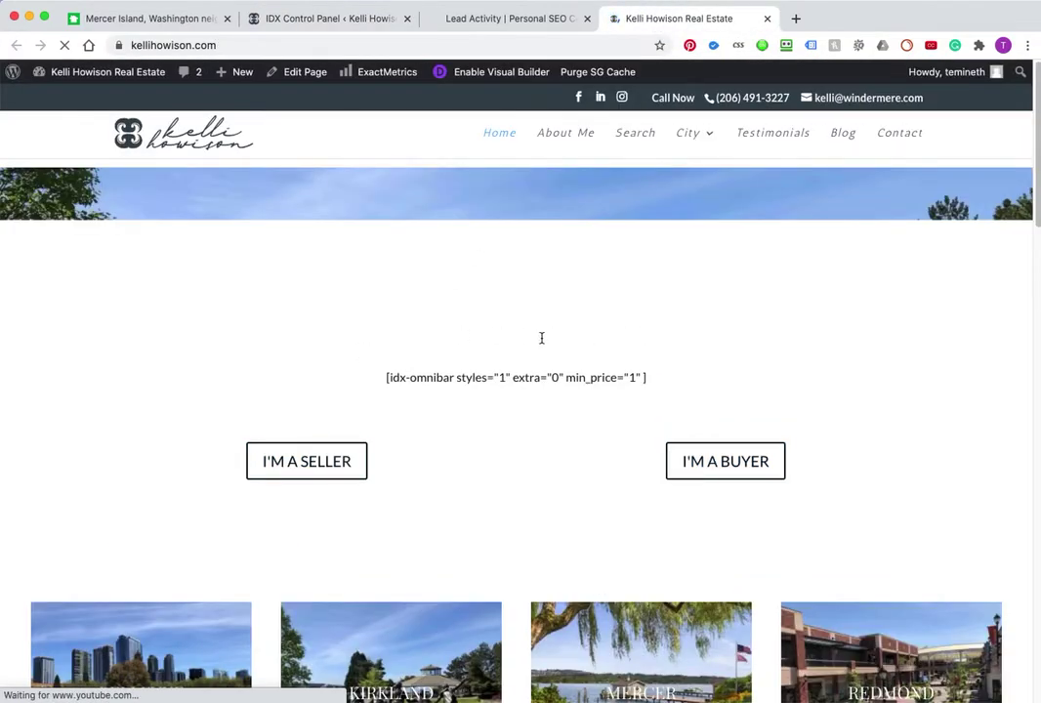
Examine the home page, including the idx-omnibar shortcode in the hero, the Just Listed section, the reviews and the agent bio
scroll(576, 422, down, 2)
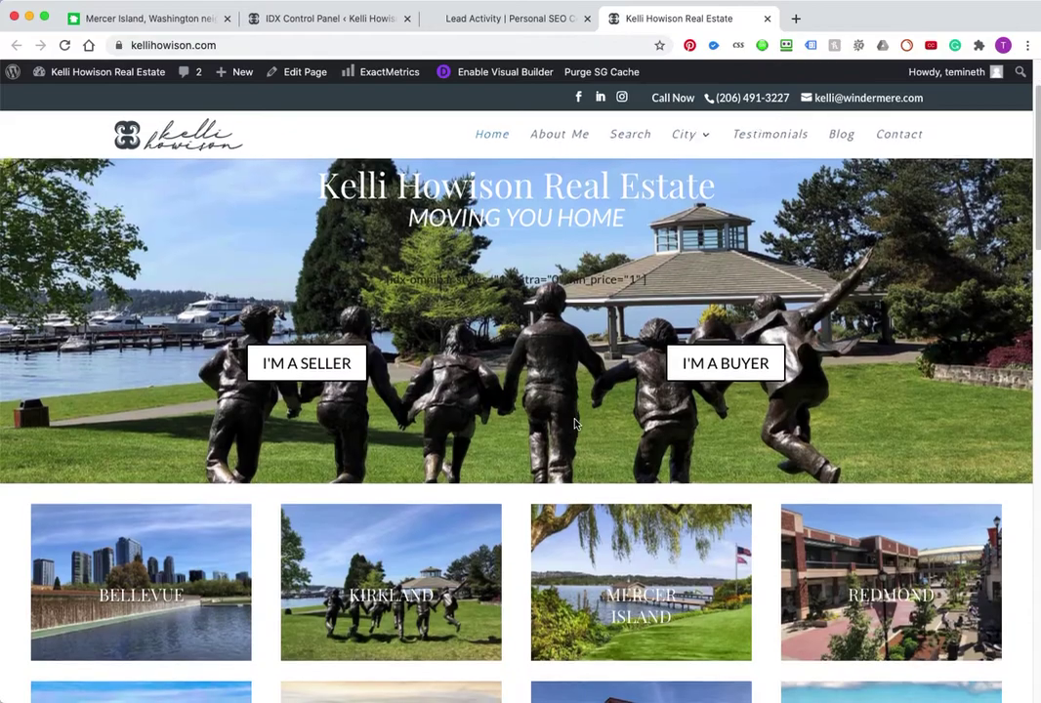
drag(388, 275, 718, 278)
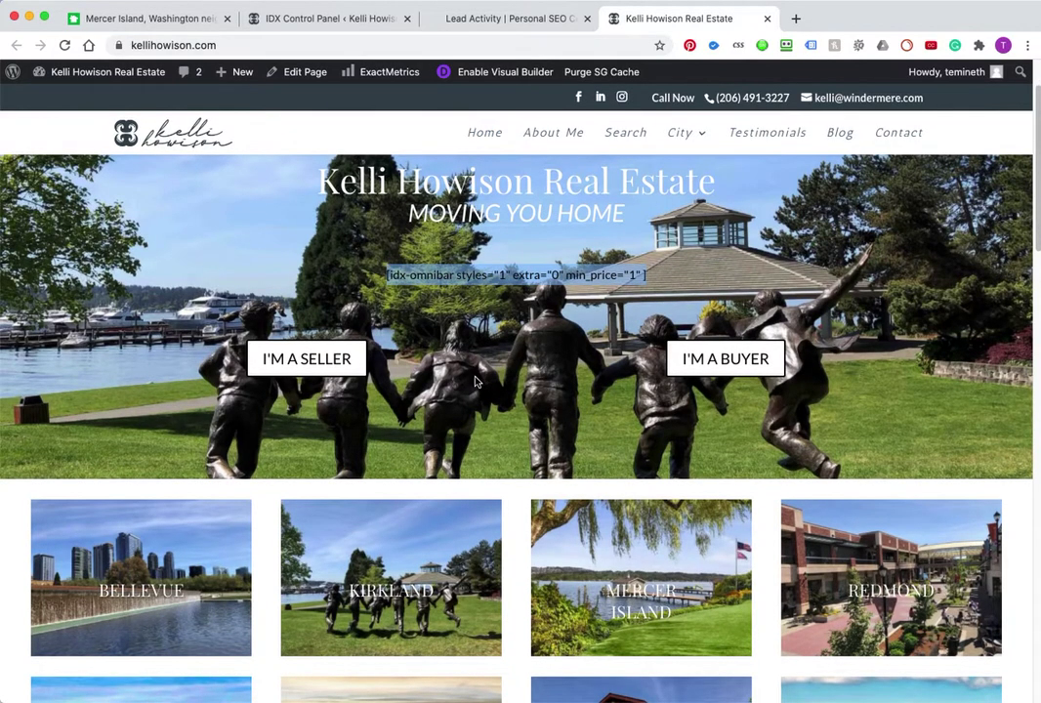
scroll(395, 313, down, 8)
scroll(476, 383, down, 5)
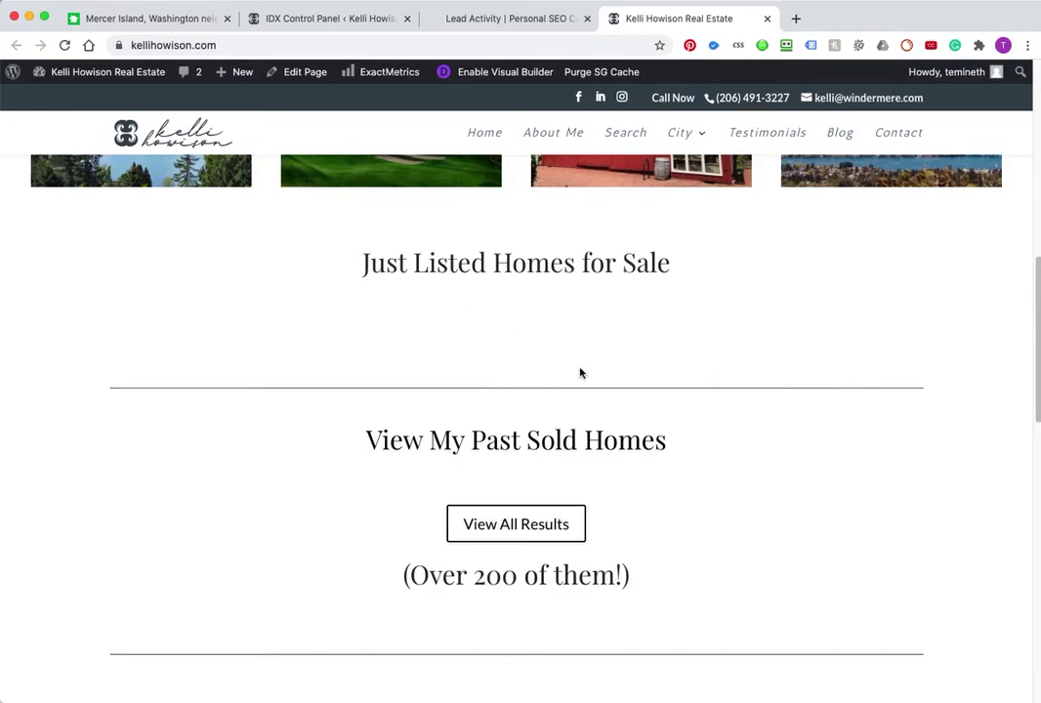
scroll(580, 372, down, 9)
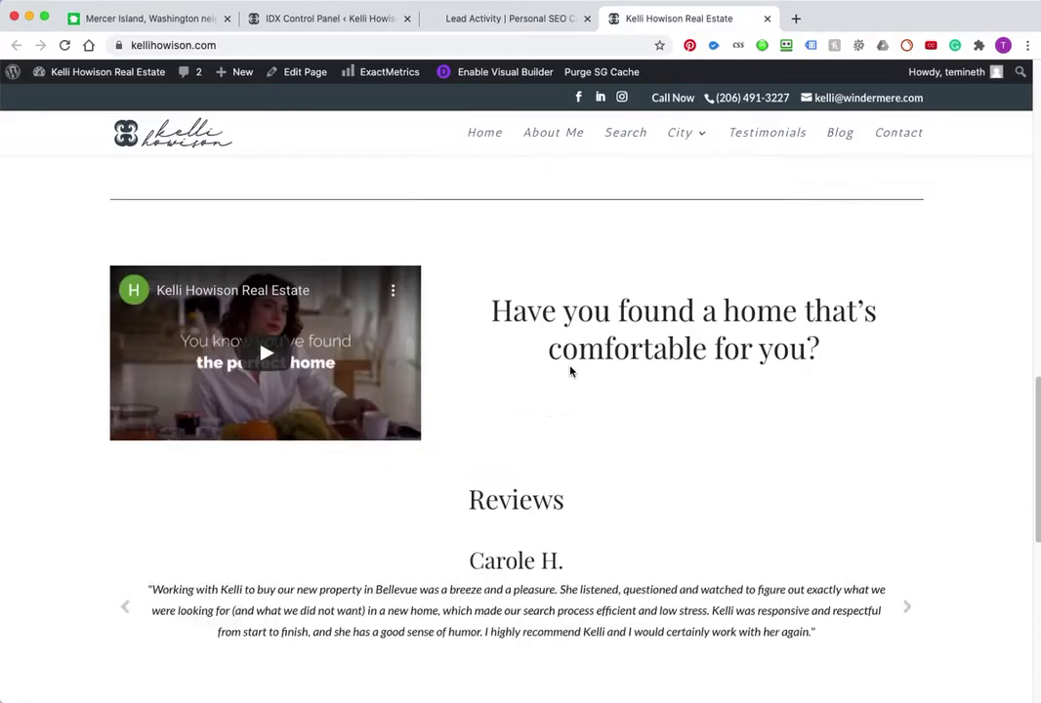
scroll(569, 371, down, 12)
scroll(568, 371, up, 8)
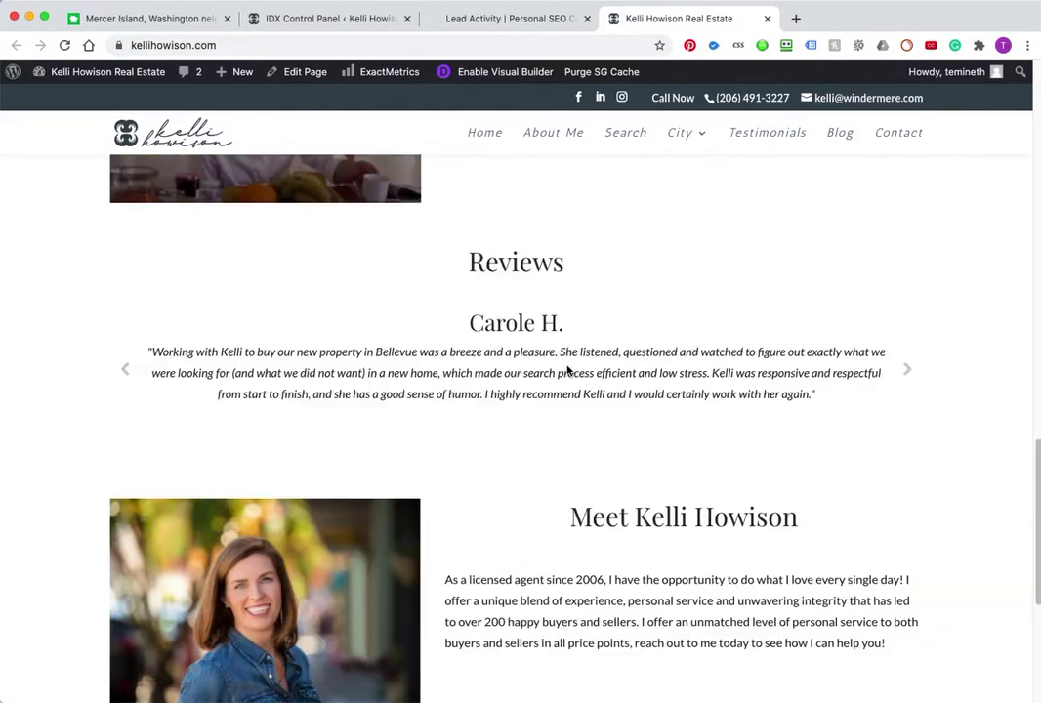
scroll(568, 371, up, 9)
scroll(567, 371, up, 14)
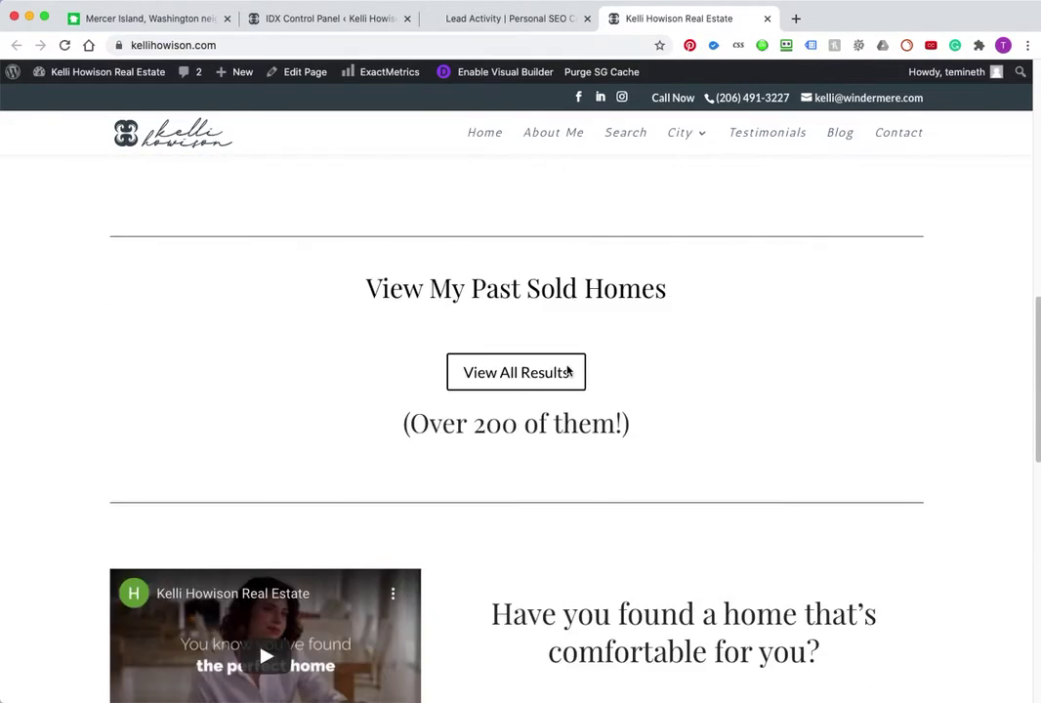
scroll(568, 371, up, 6)
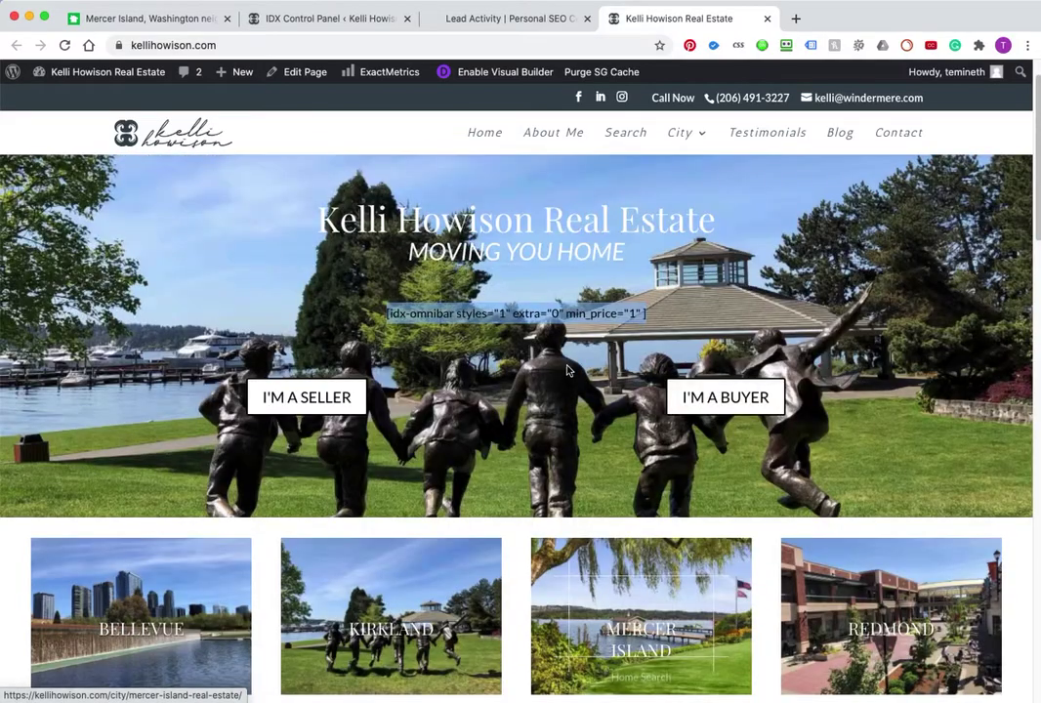
Open the Mercer Island city page from the home page tiles and look through its Just Listed homes
scroll(536, 377, down, 7)
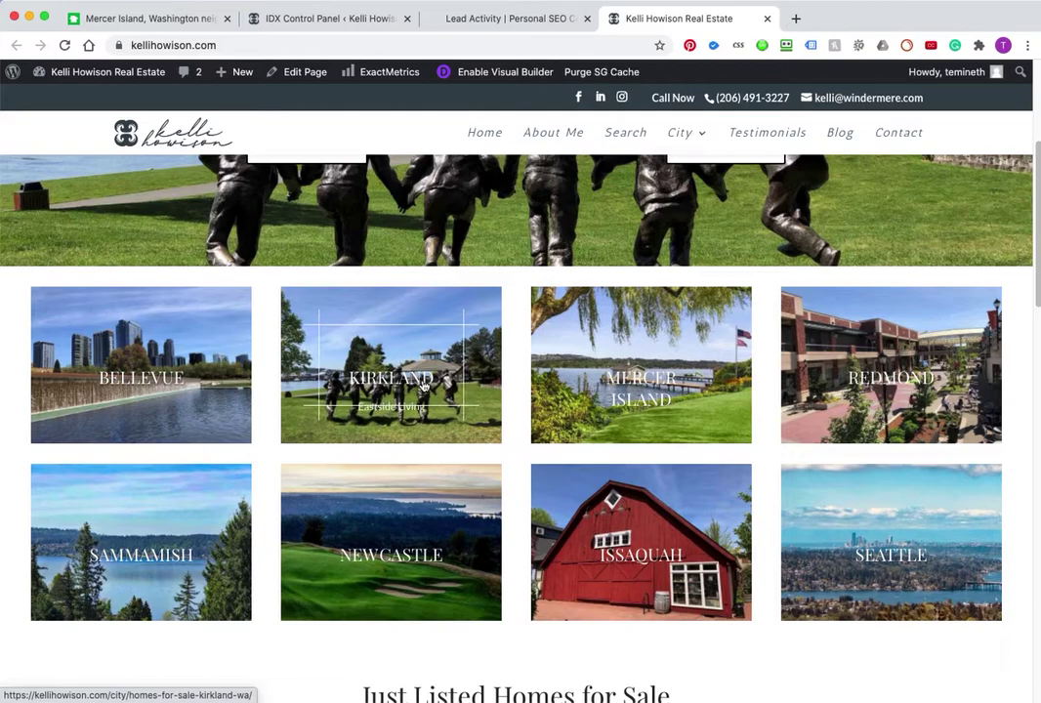
click(614, 390)
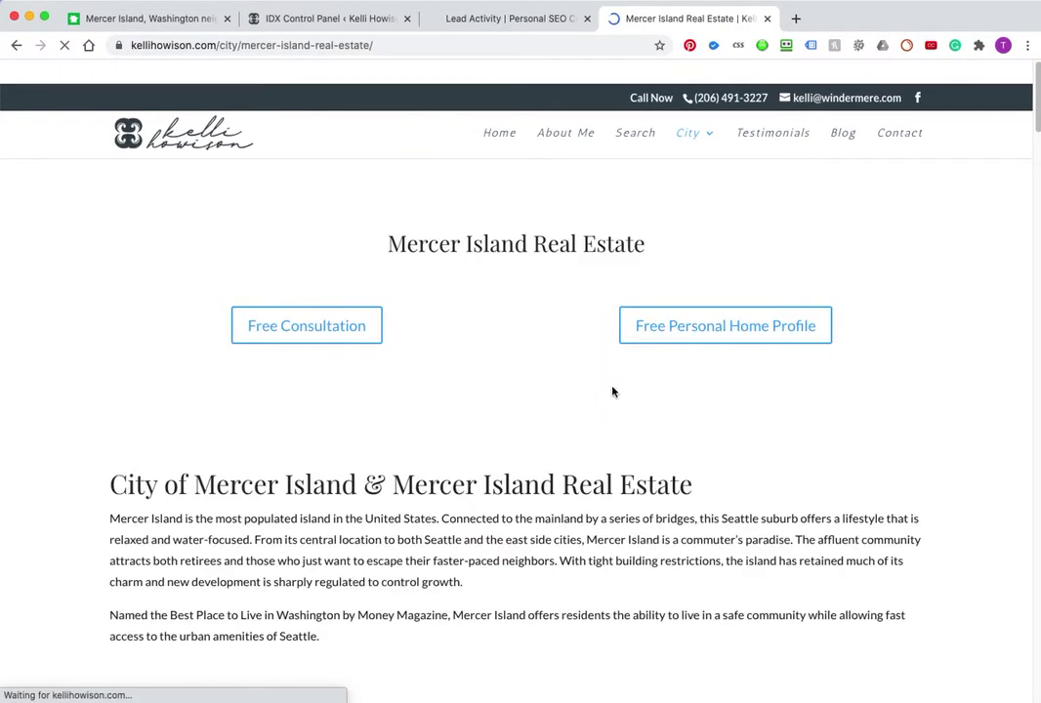
scroll(466, 420, down, 8)
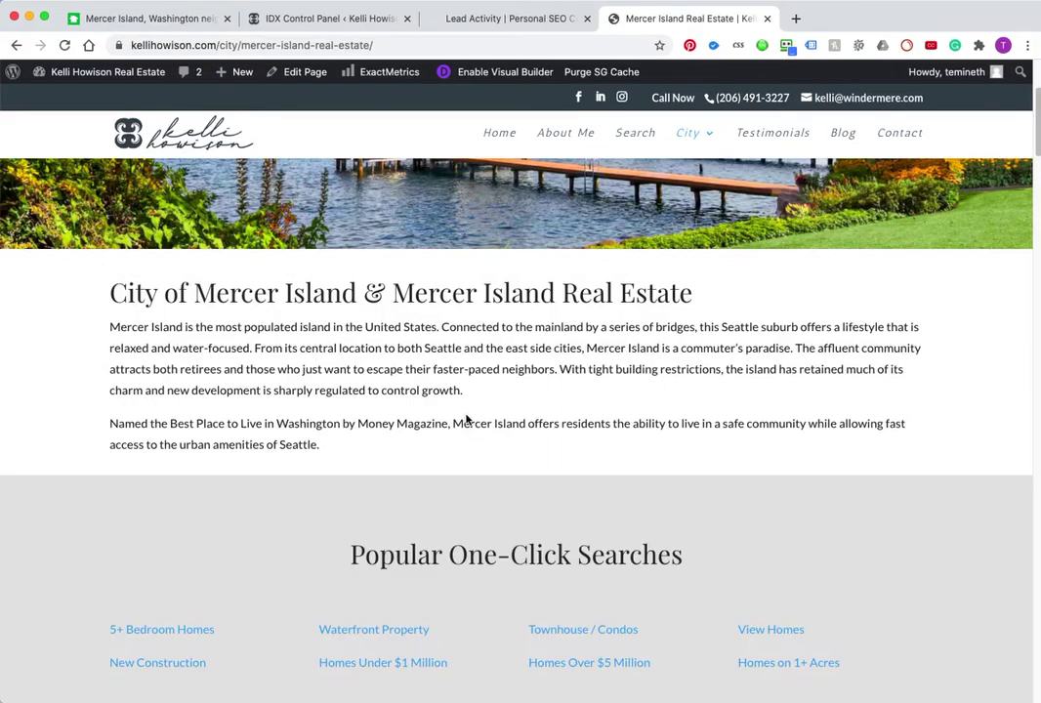
scroll(390, 434, down, 5)
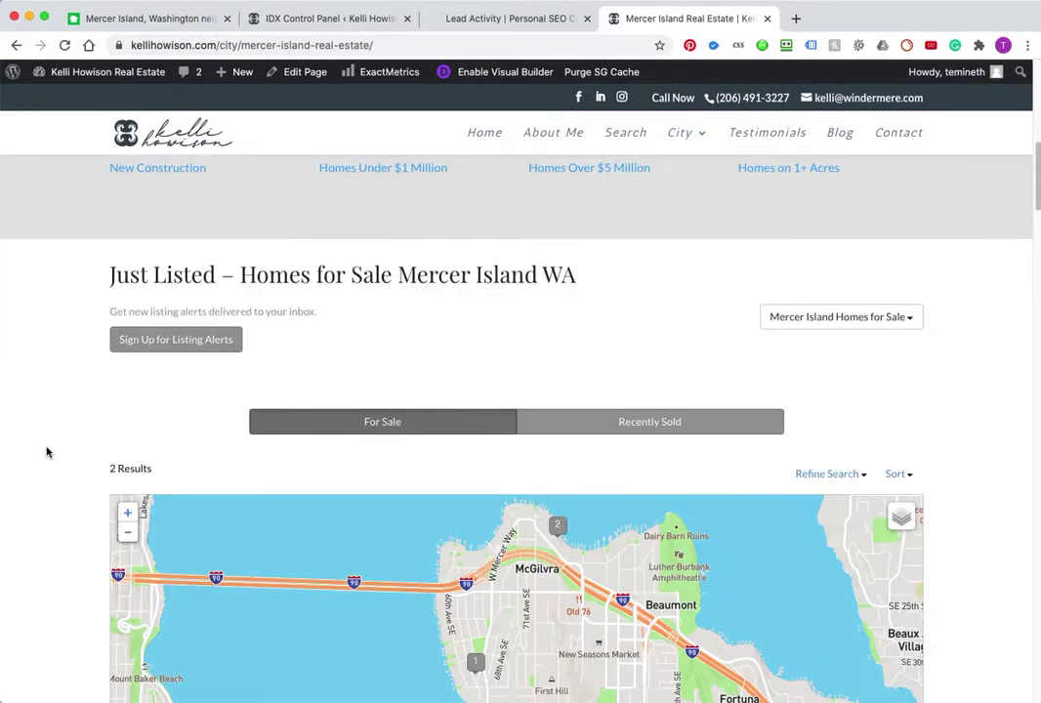
scroll(58, 430, down, 4)
scroll(542, 508, down, 3)
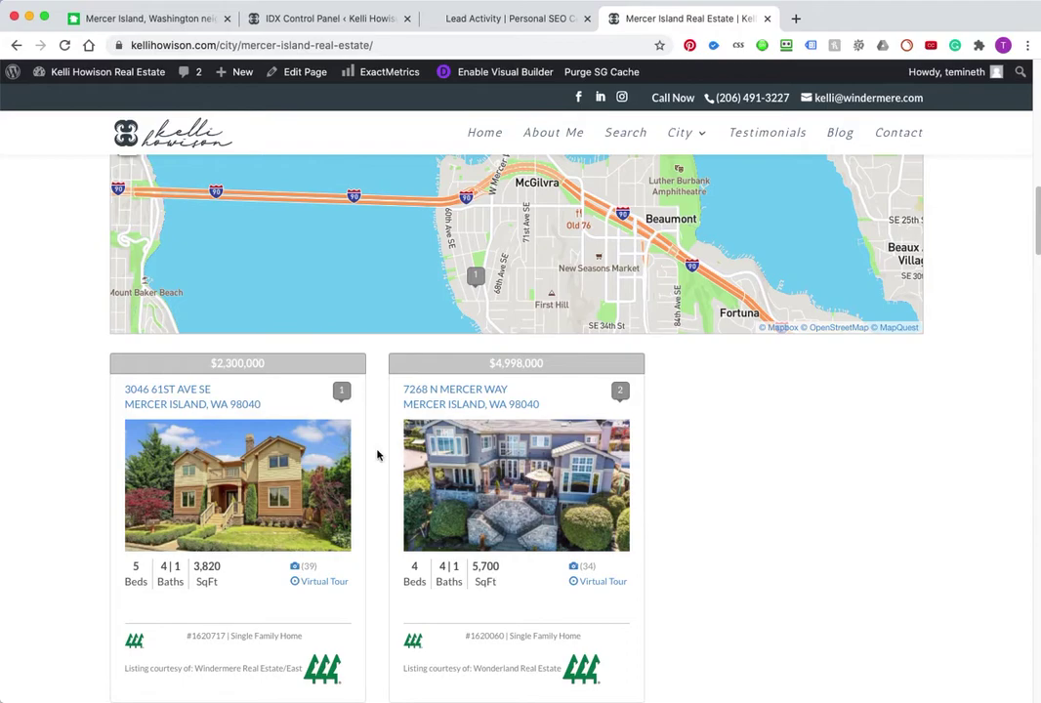
Open the Waterfront Property one-click search from the Mercer Island page in a new tab and switch to it
scroll(377, 454, up, 10)
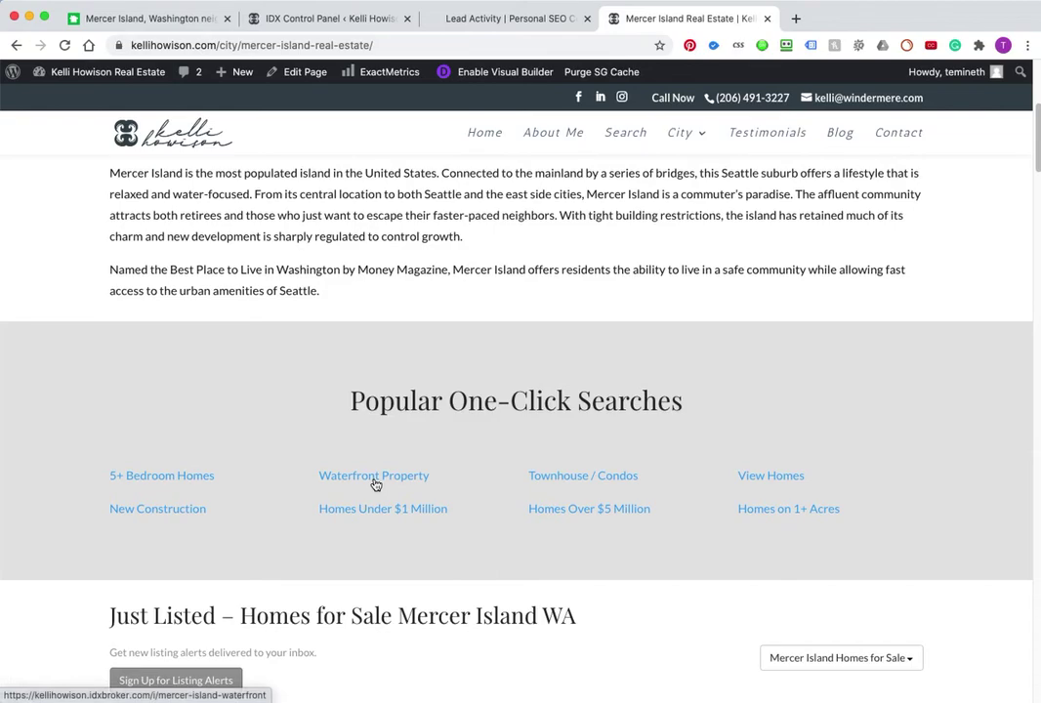
right_click(376, 486)
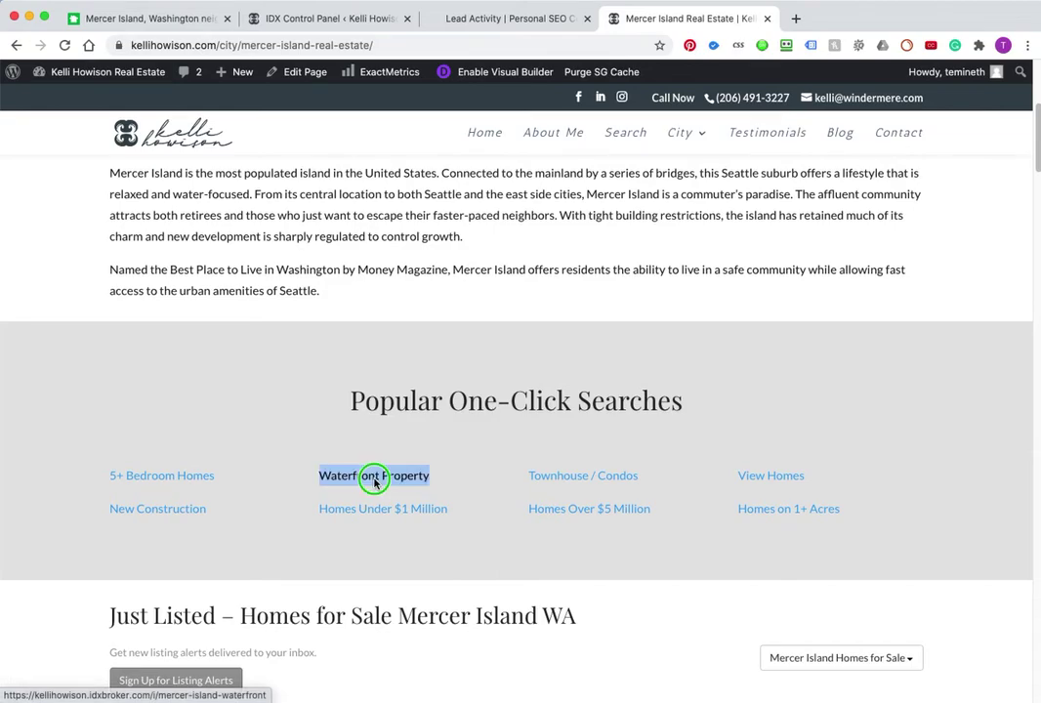
click(386, 483)
click(833, 18)
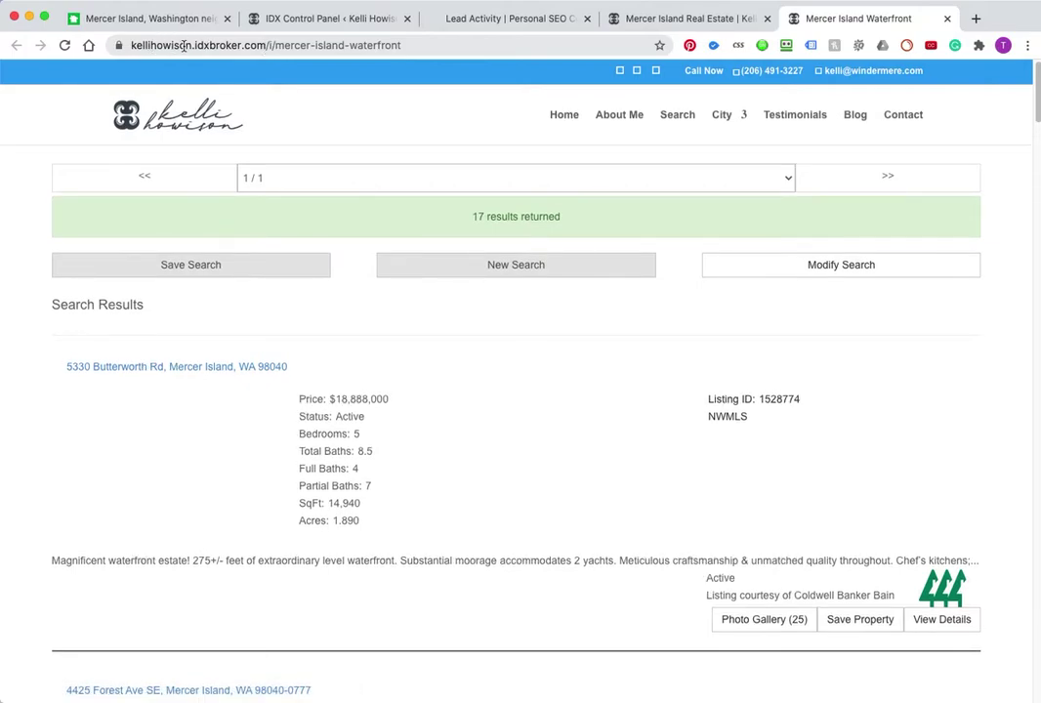
Highlight the idxbroker.com subdomain in the waterfront page's address and look over how its search results are displayed
drag(194, 44, 264, 45)
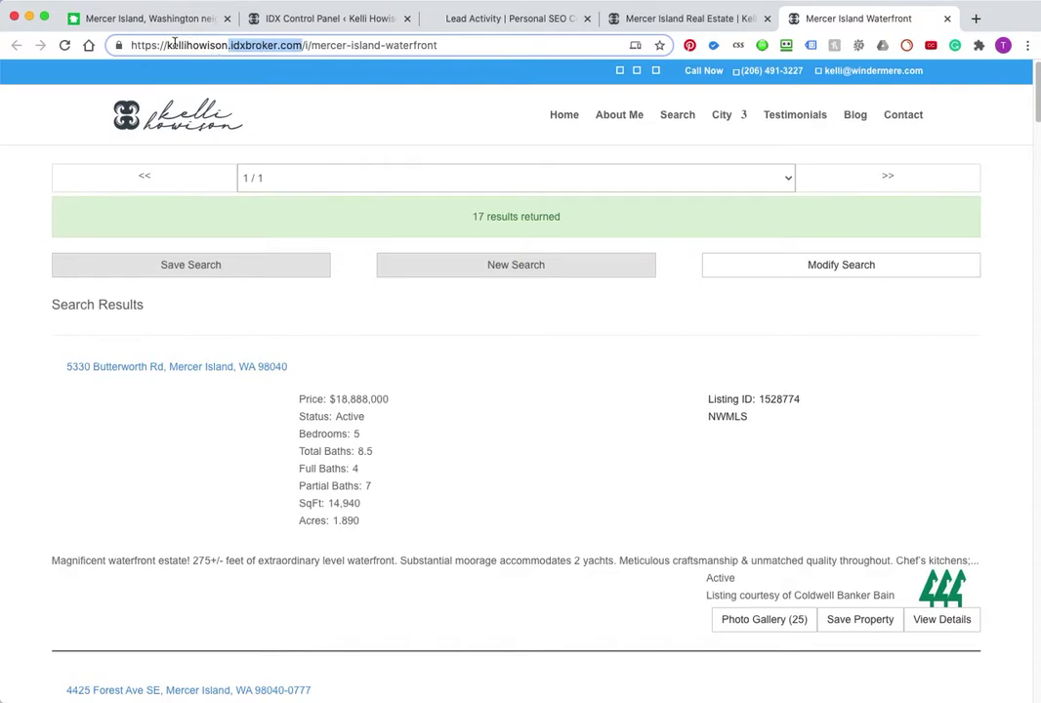
drag(168, 47, 303, 45)
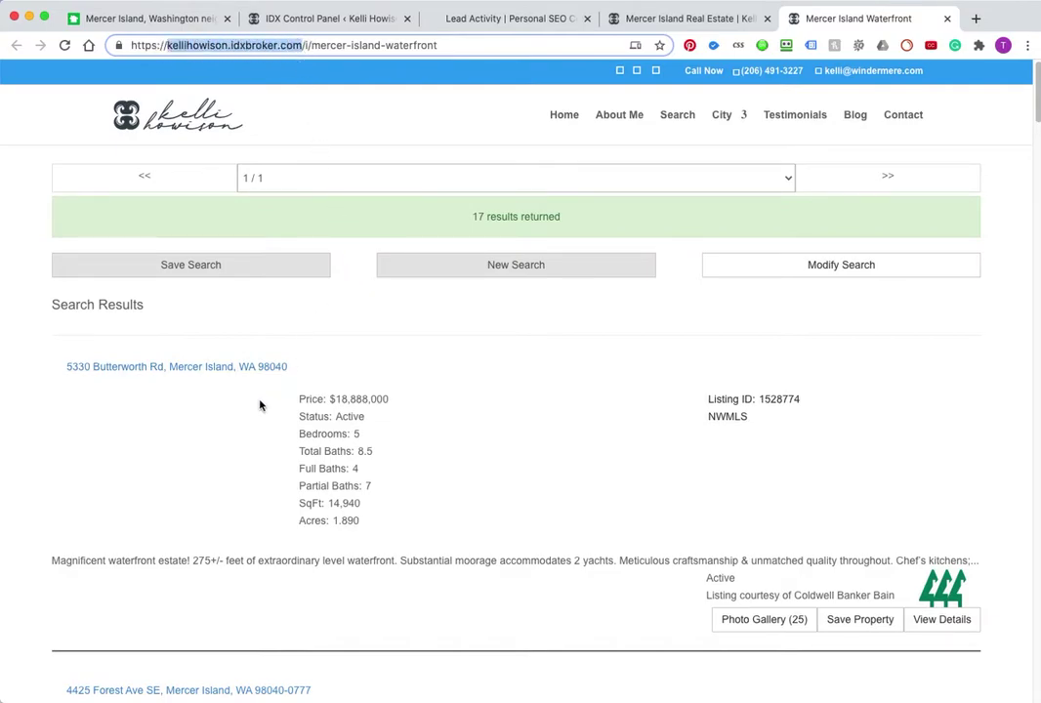
scroll(350, 419, down, 15)
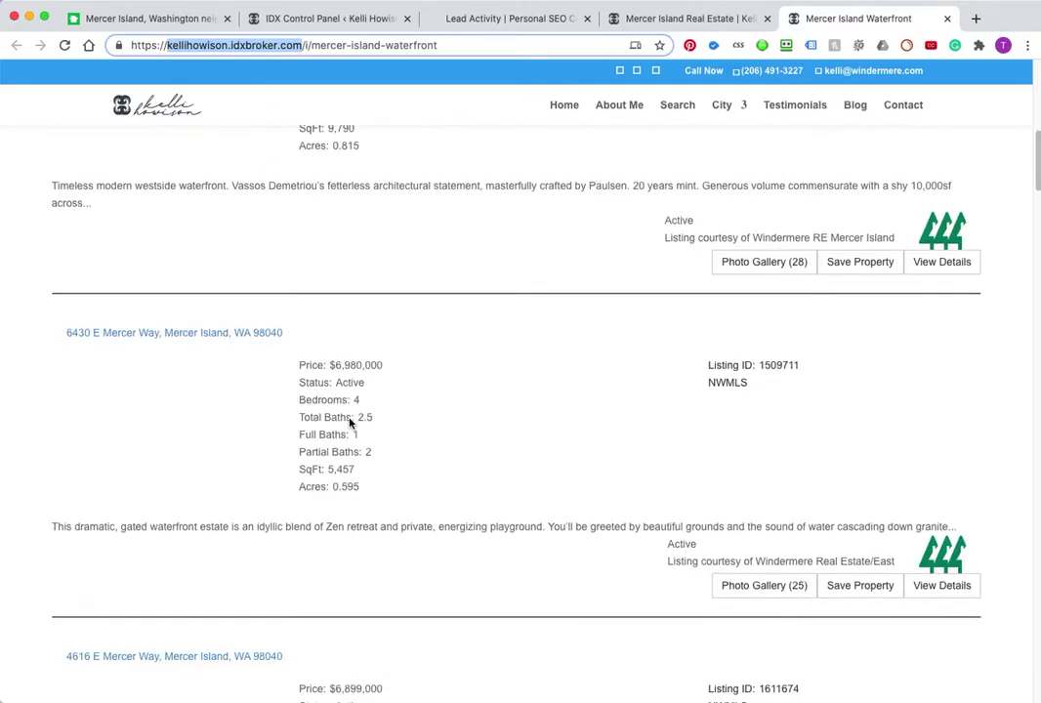
scroll(349, 422, up, 15)
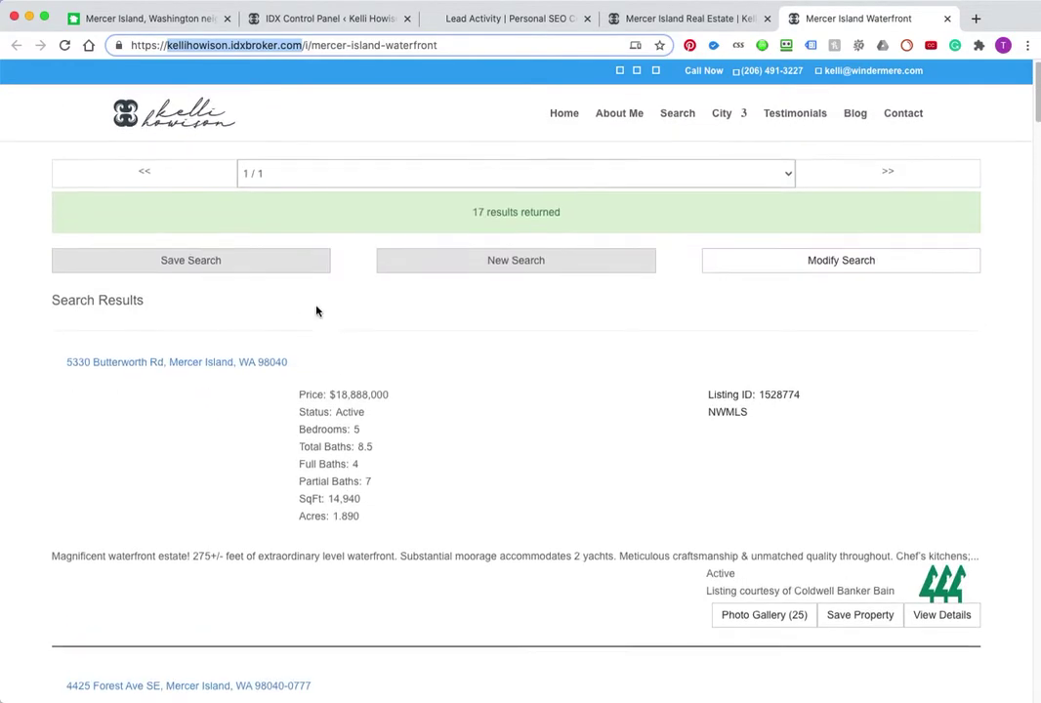
scroll(203, 447, down, 8)
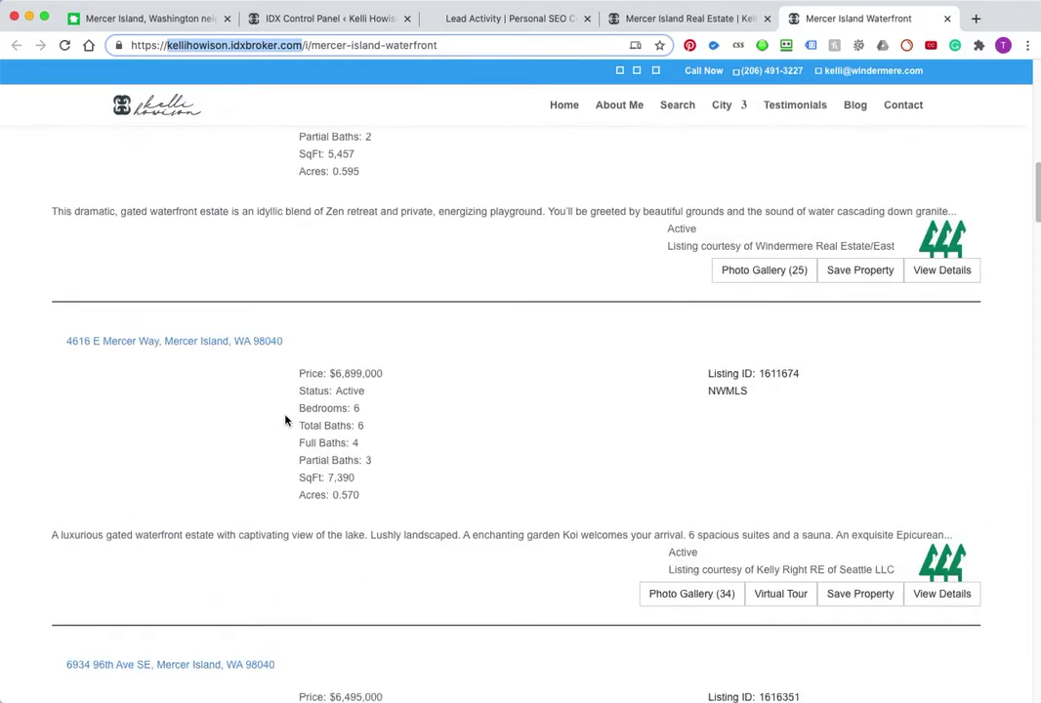
Compare the Mercer Island city page with the waterfront search page and browse the listings further down the results
click(680, 8)
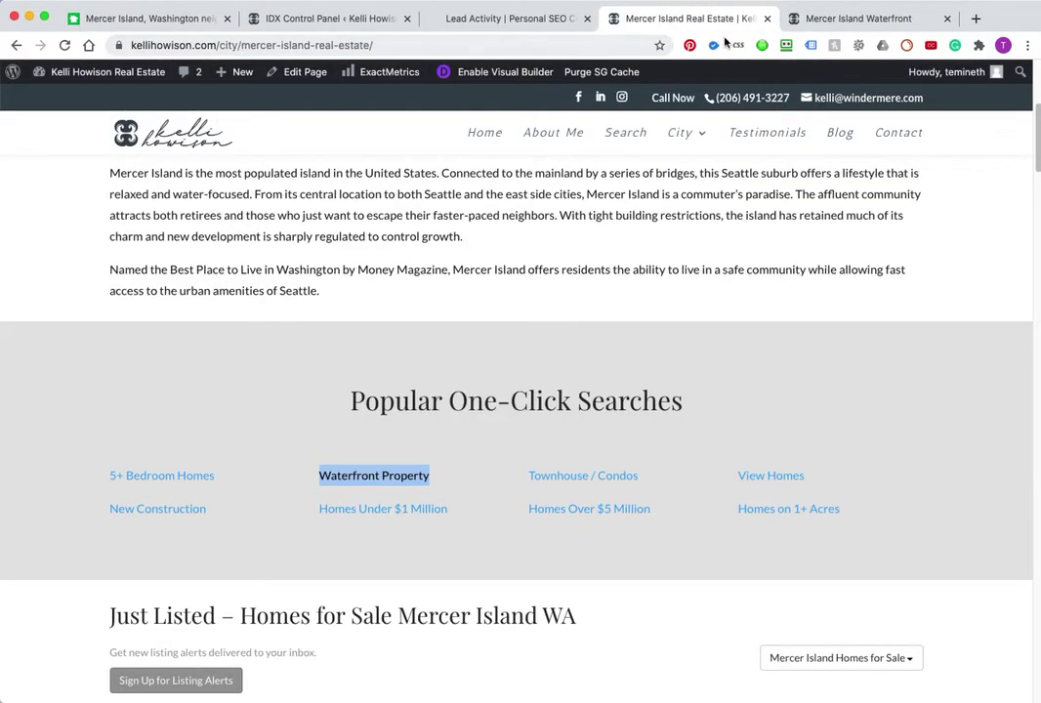
click(822, 18)
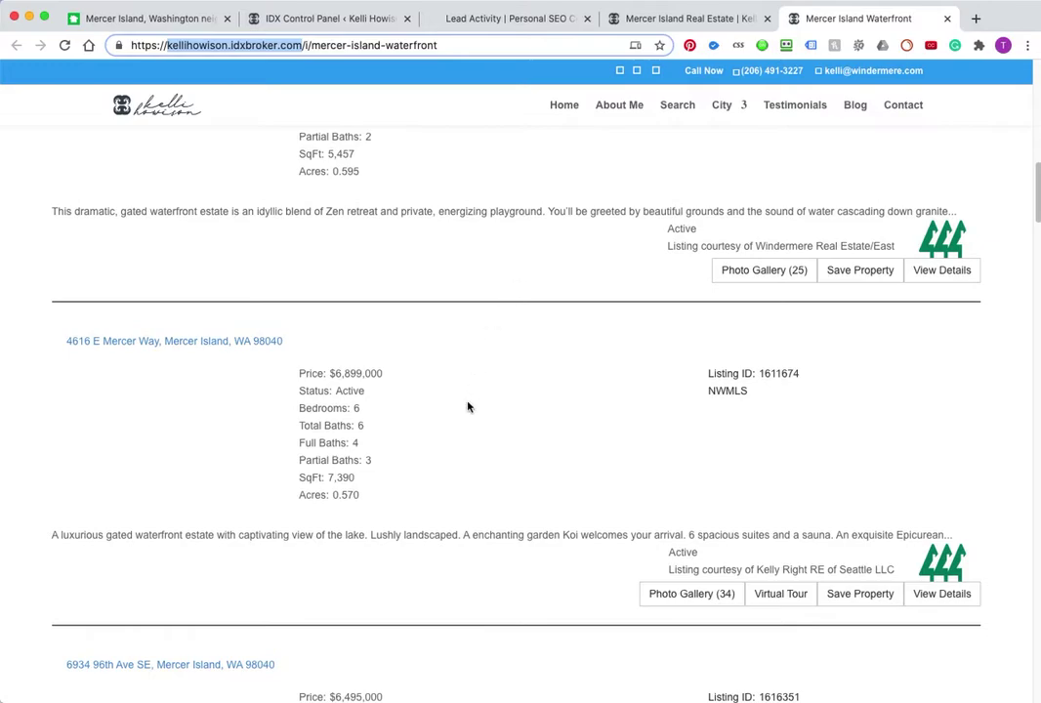
scroll(458, 454, down, 9)
scroll(458, 454, down, 8)
scroll(457, 453, down, 4)
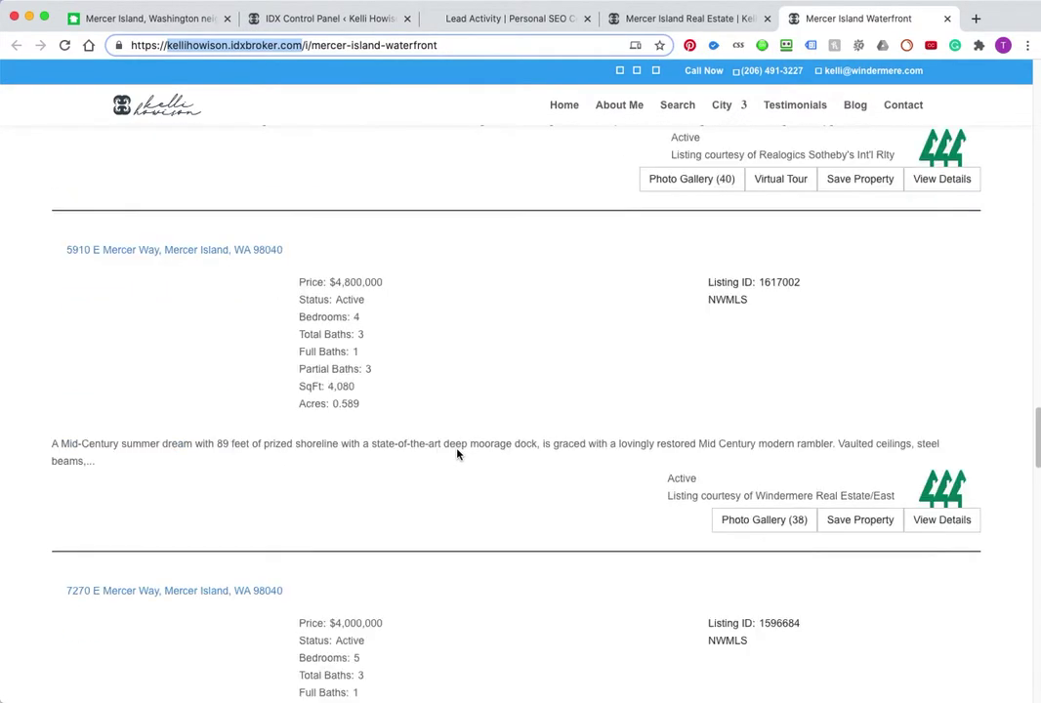
scroll(457, 453, down, 3)
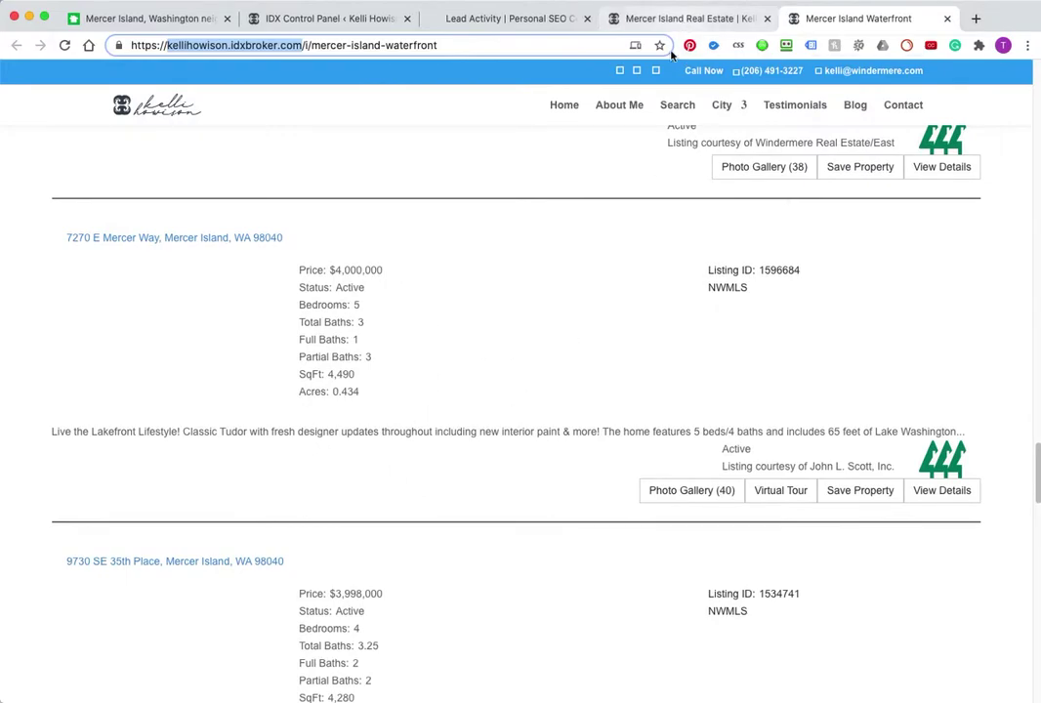
scroll(520, 351, up, 5)
Return to the Mercer Island city page and review its one-click search links, listings map and Just Listed homes
click(686, 19)
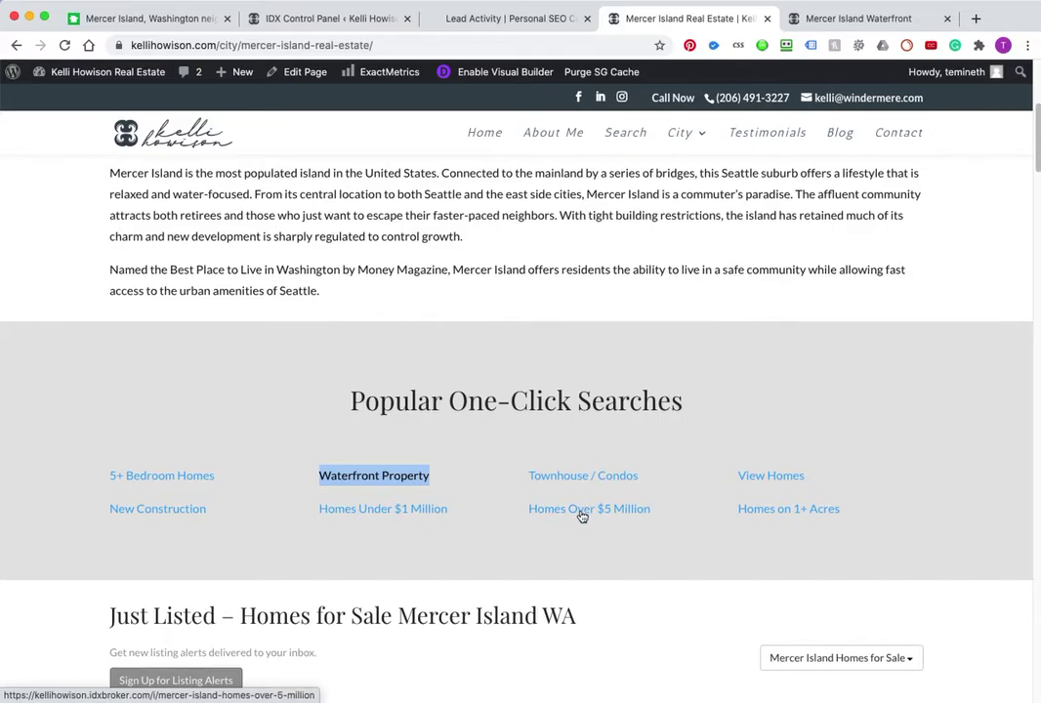
scroll(565, 429, up, 5)
scroll(565, 430, down, 8)
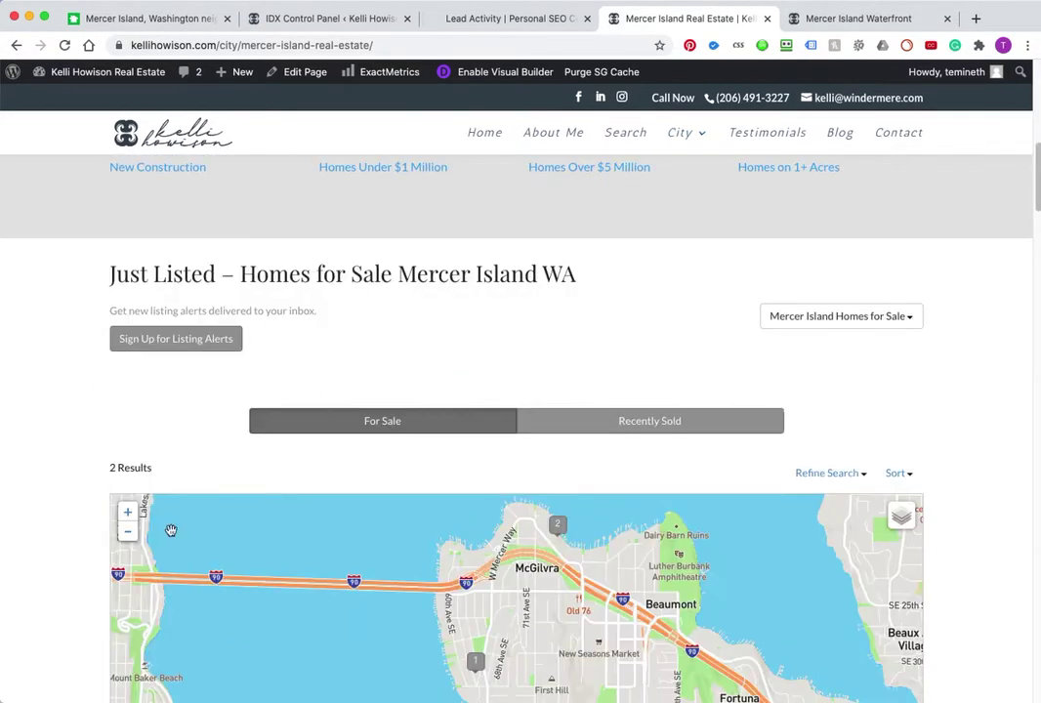
scroll(84, 534, down, 6)
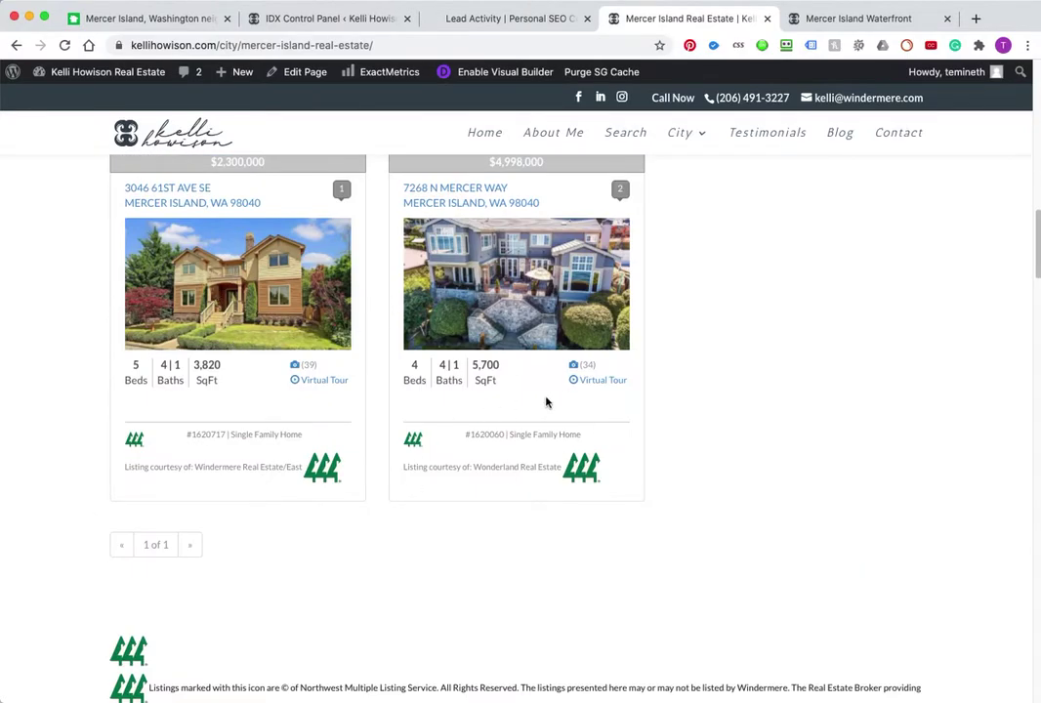
scroll(546, 402, up, 14)
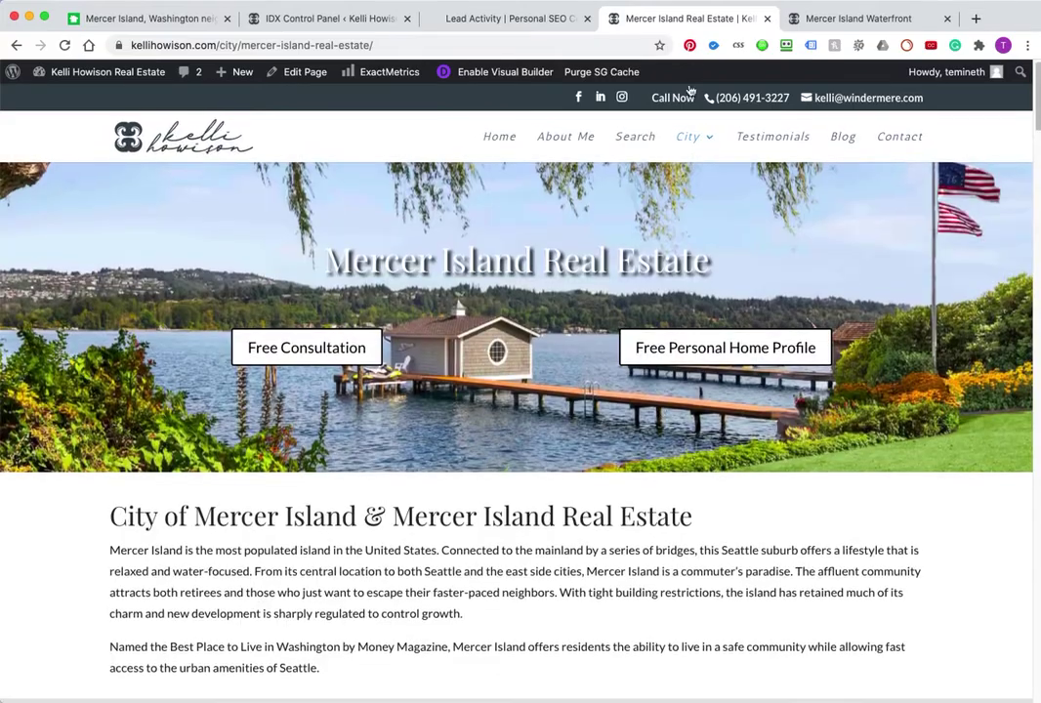
Switch back to the Mercer Island Waterfront results and look over the listings and the page header
click(818, 17)
scroll(258, 246, down, 10)
scroll(258, 242, up, 15)
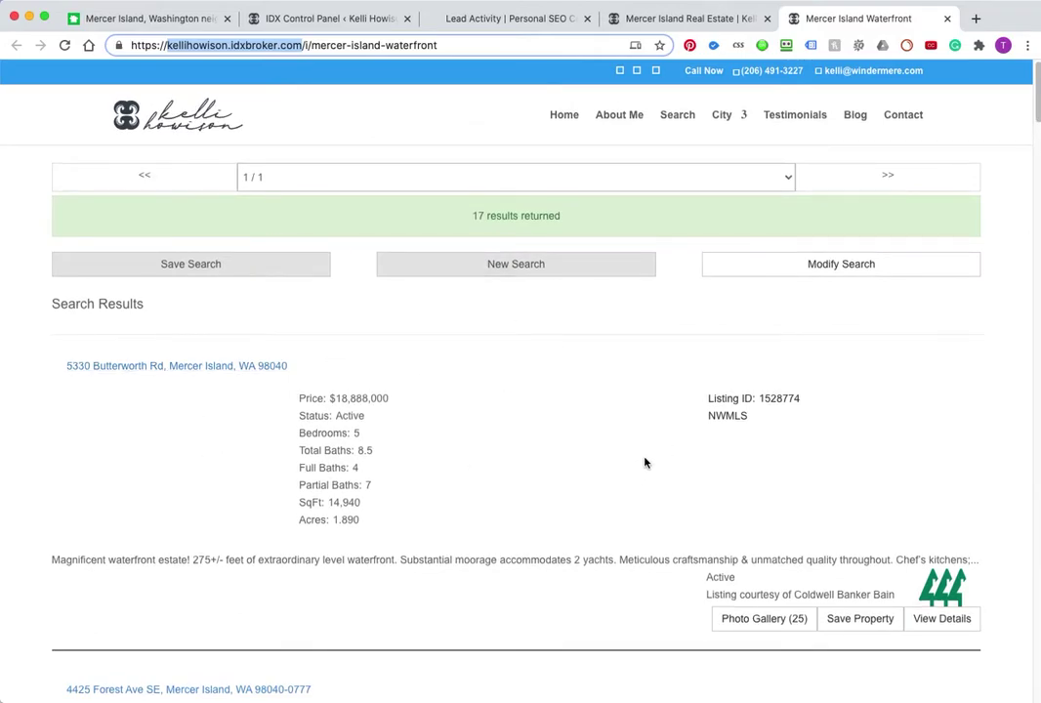
Go back to the Mercer Island city page and review its introductory paragraph and Popular One-Click Searches section
click(712, 24)
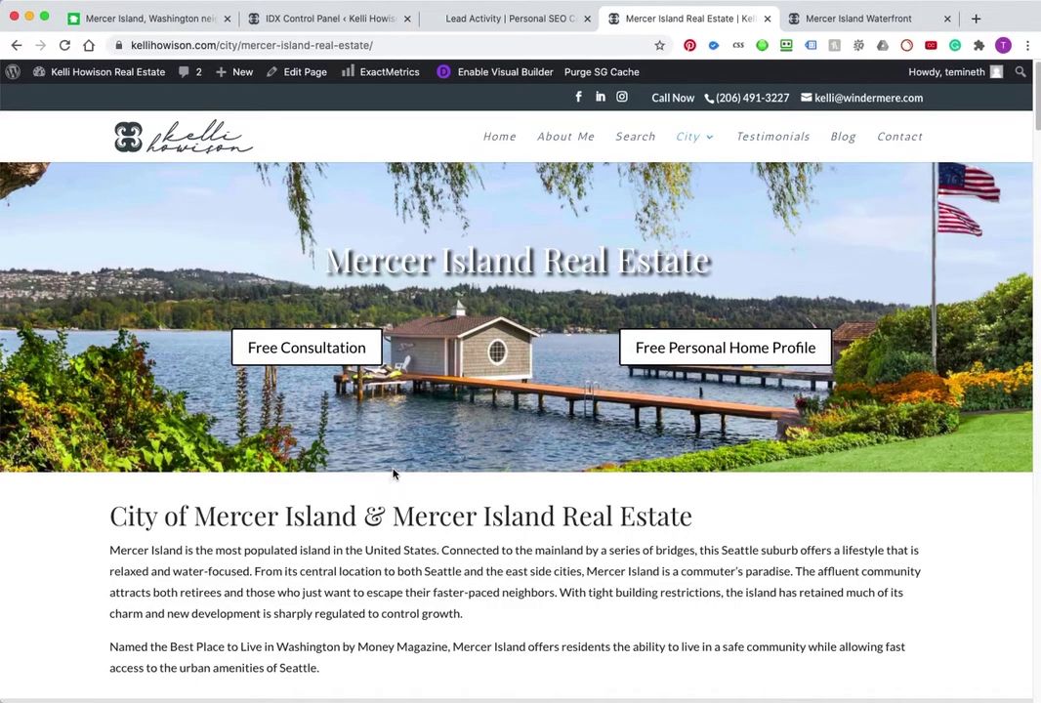
scroll(382, 448, down, 5)
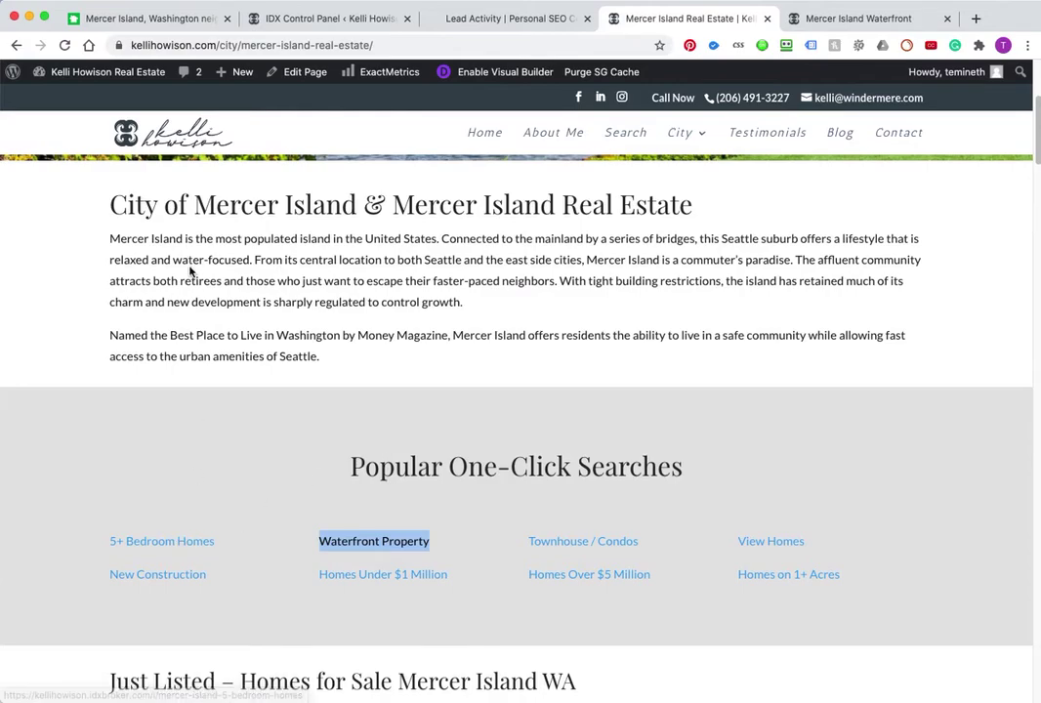
mouse_move(179, 242)
mouse_down()
mouse_move(256, 354)
mouse_move(246, 262)
mouse_move(195, 236)
mouse_up()
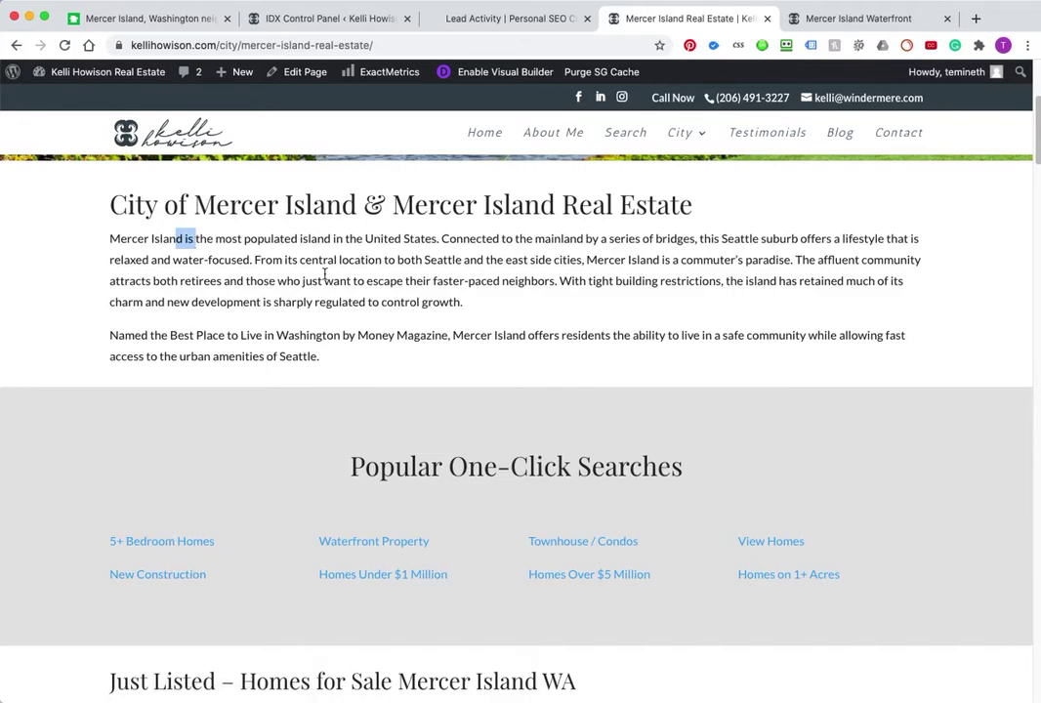
Examine the Mercer Island city page's title and introduction, and switch to Nextdoor to view its list of Mercer Island neighborhoods
scroll(325, 273, up, 4)
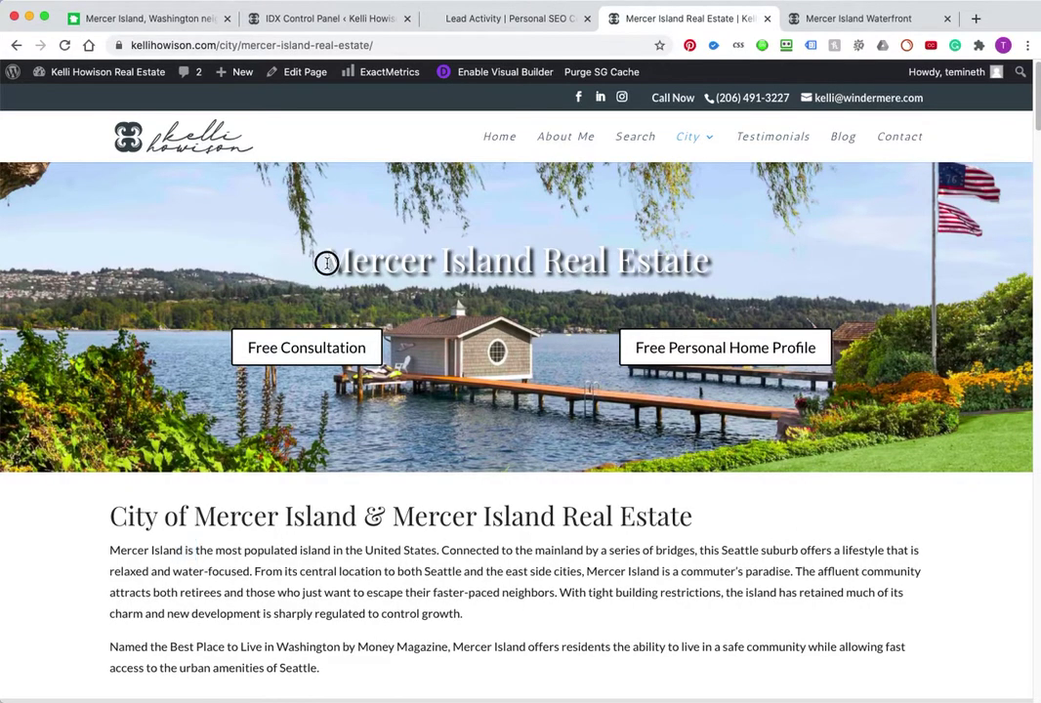
drag(325, 262, 824, 313)
click(398, 540)
click(156, 19)
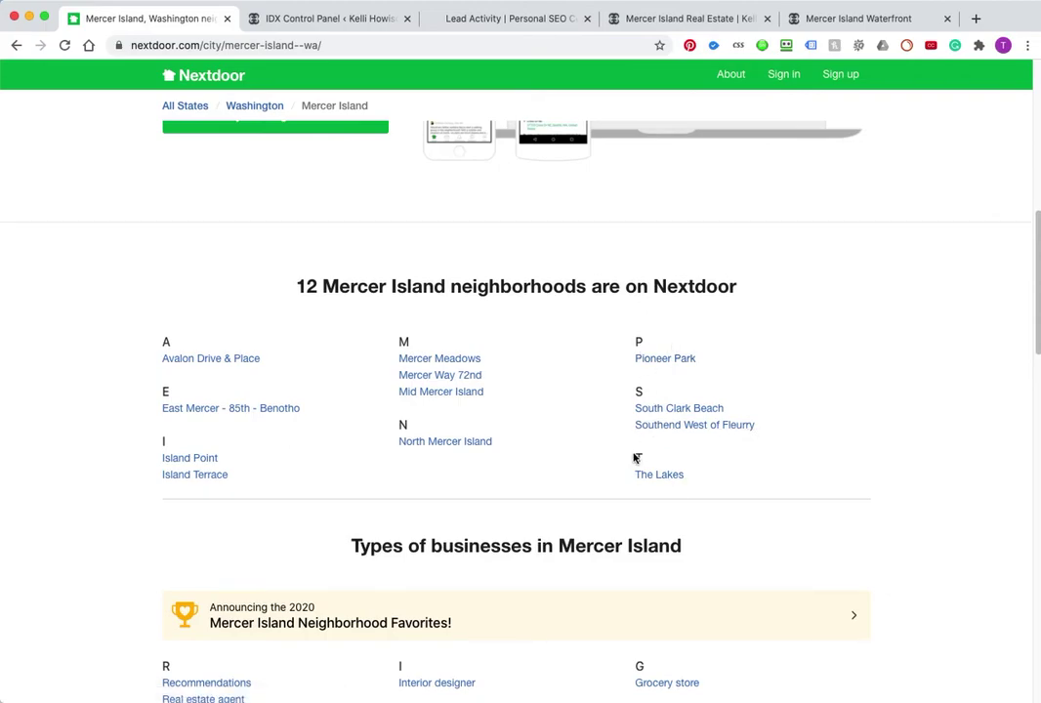
Return to the Mercer Island city page and review its one-click searches, Just Listed homes, History section and introduction
click(371, 19)
click(672, 27)
scroll(339, 430, down, 5)
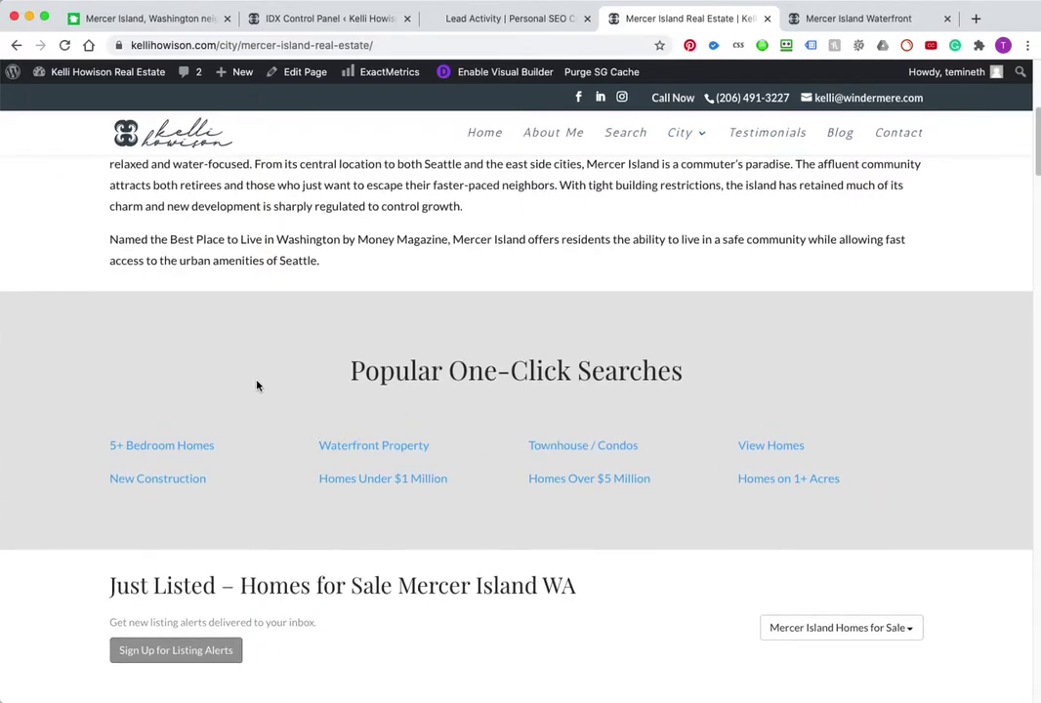
scroll(258, 386, down, 2)
scroll(323, 371, up, 1)
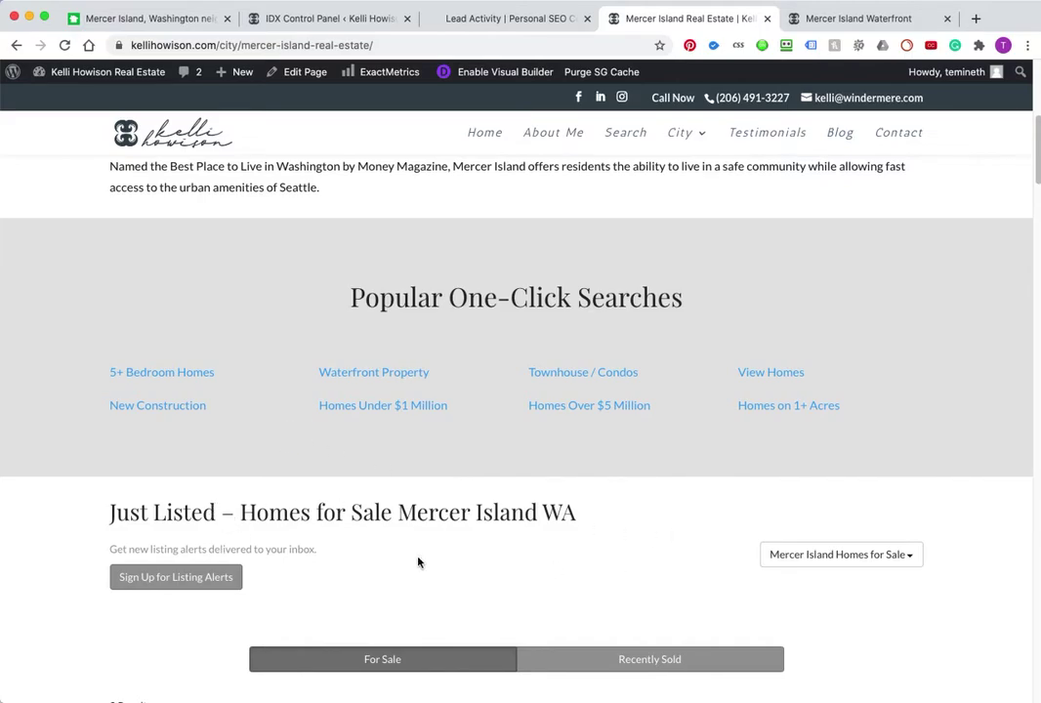
scroll(431, 531, down, 3)
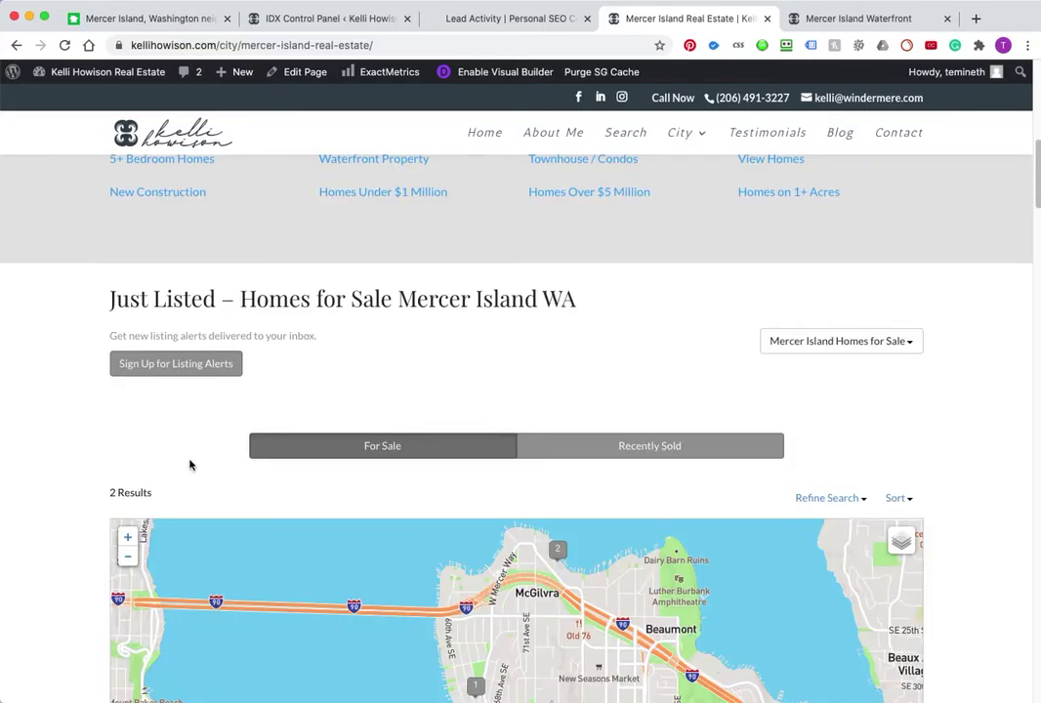
scroll(192, 465, down, 12)
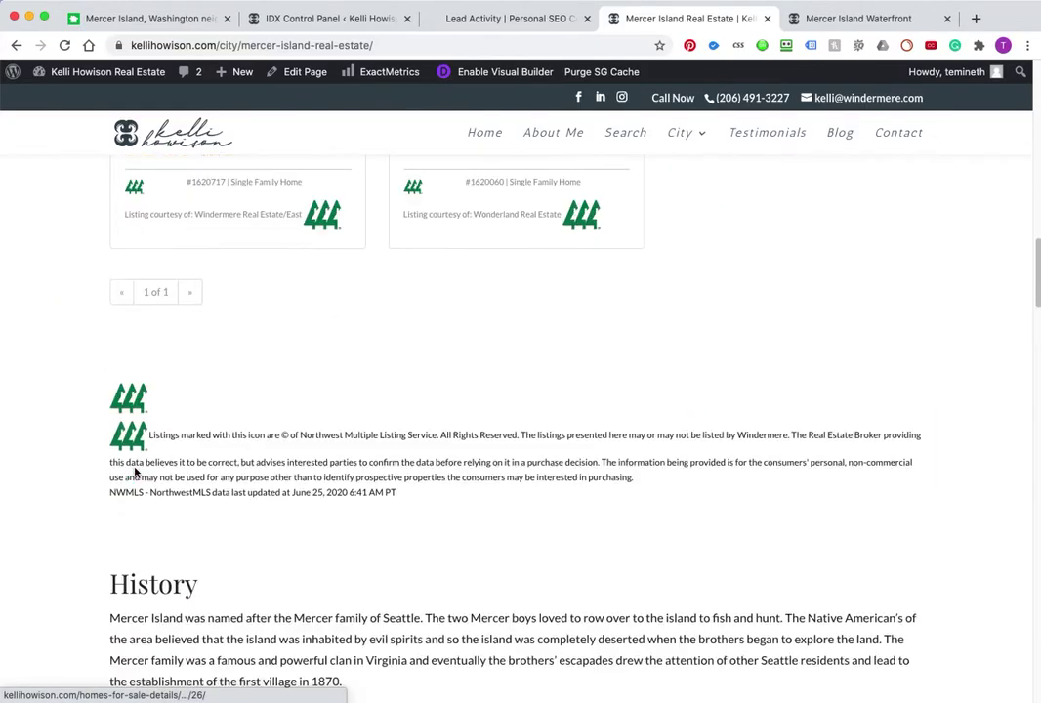
scroll(135, 472, up, 15)
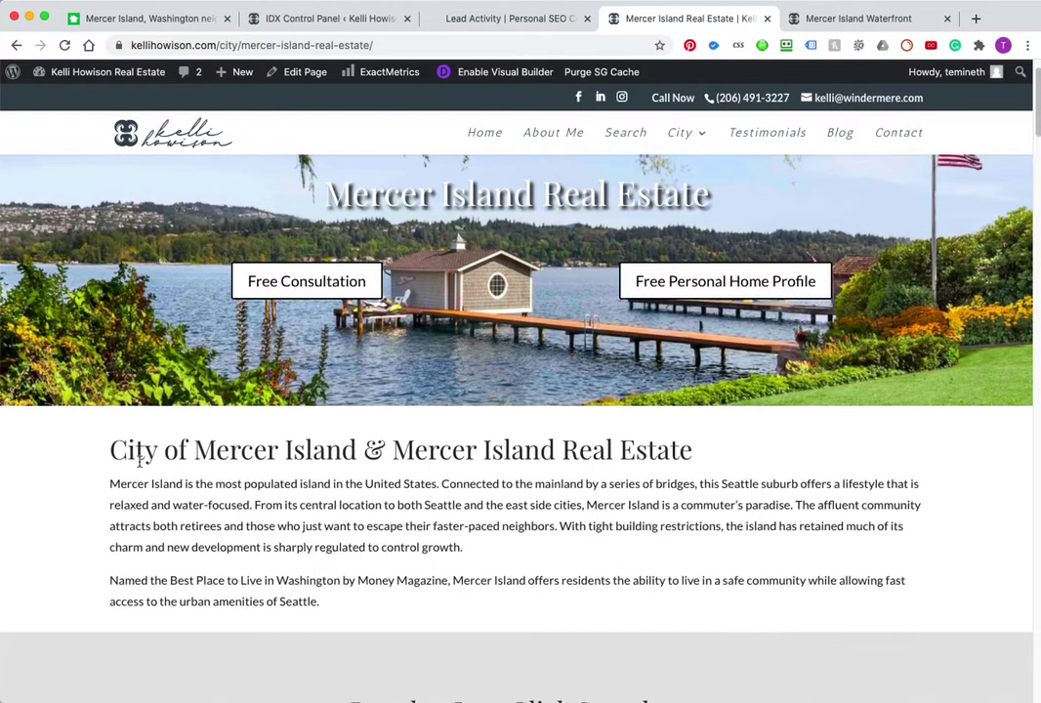
scroll(139, 462, down, 6)
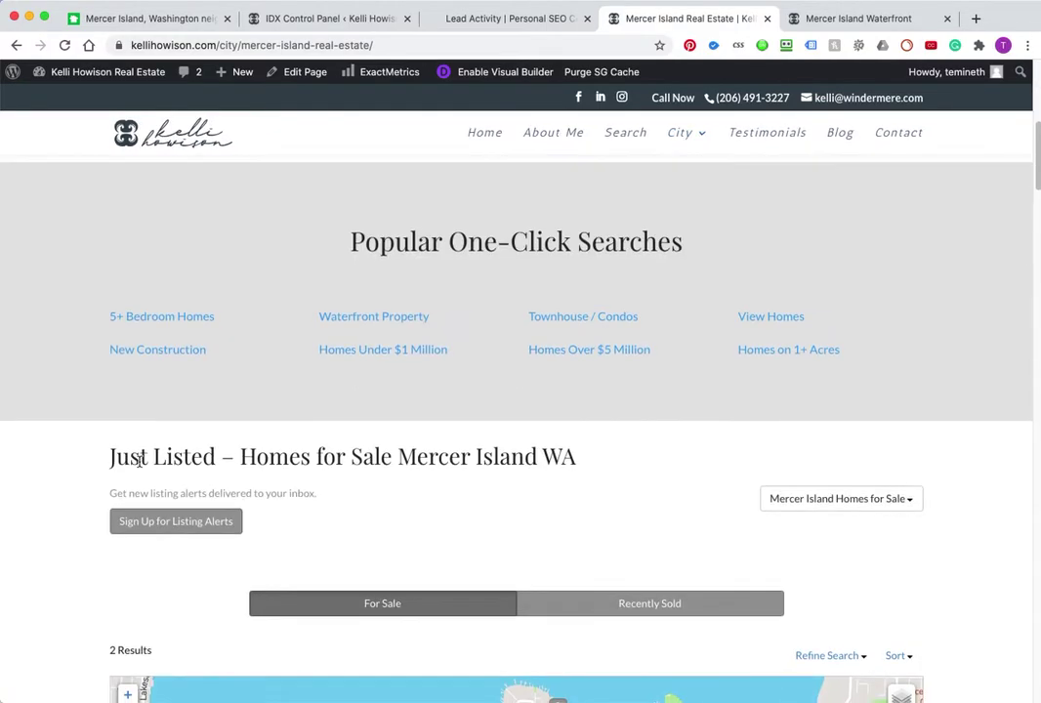
scroll(217, 391, up, 6)
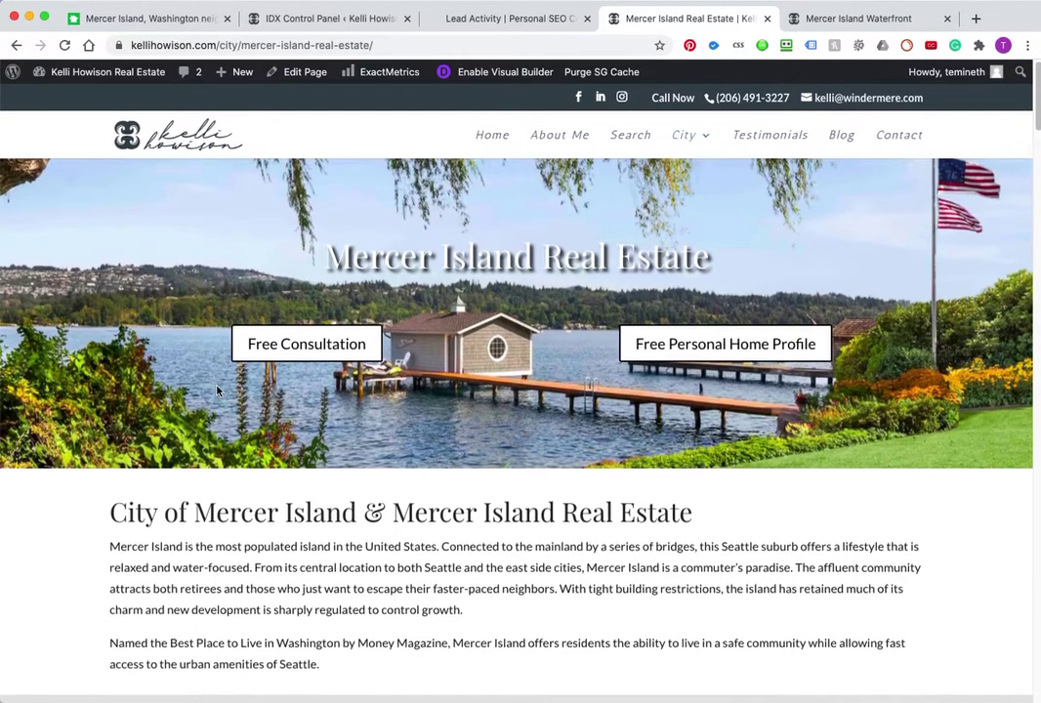
Open the Mercer Meadows neighborhood page from Nextdoor's Mercer Island list and enlarge its boundary map
click(157, 18)
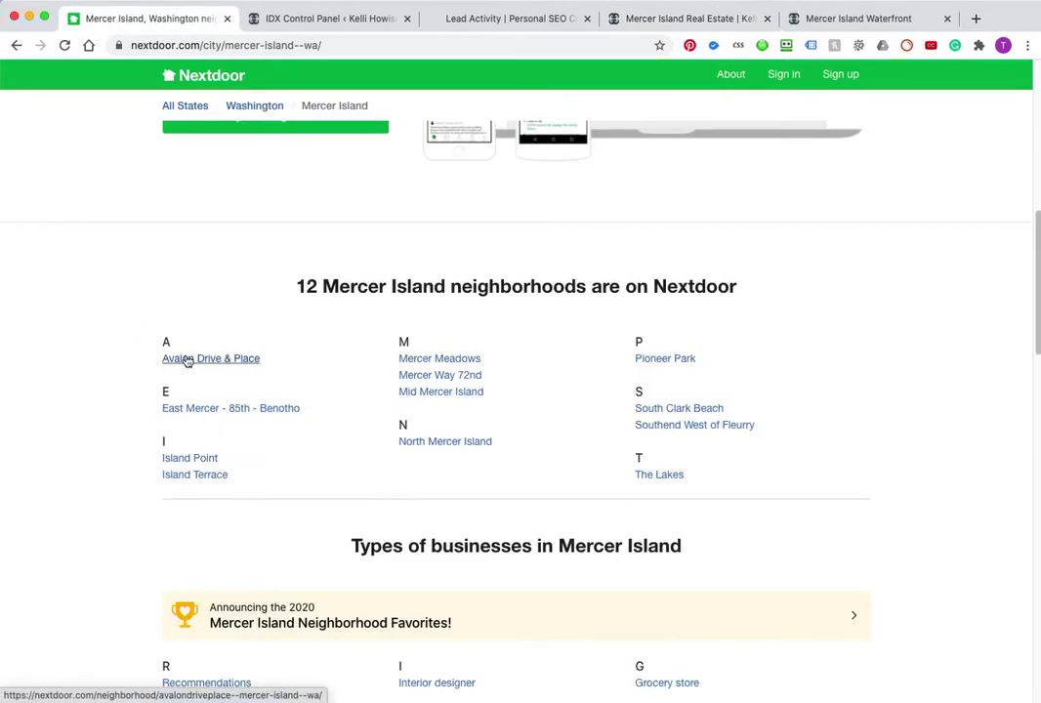
click(414, 360)
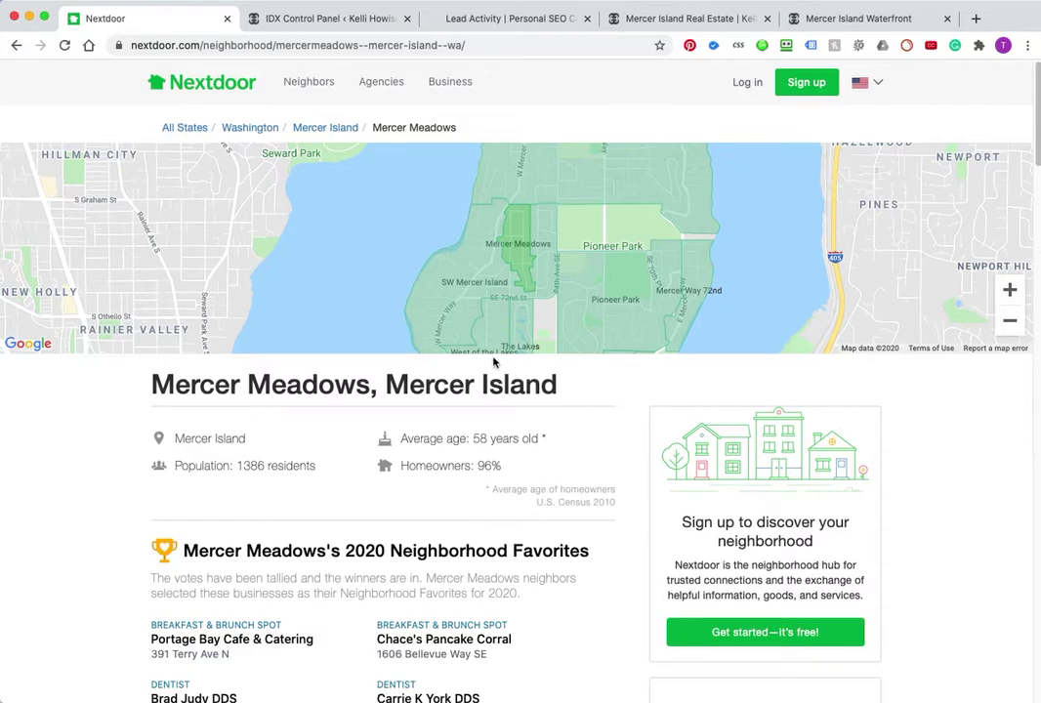
click(1010, 291)
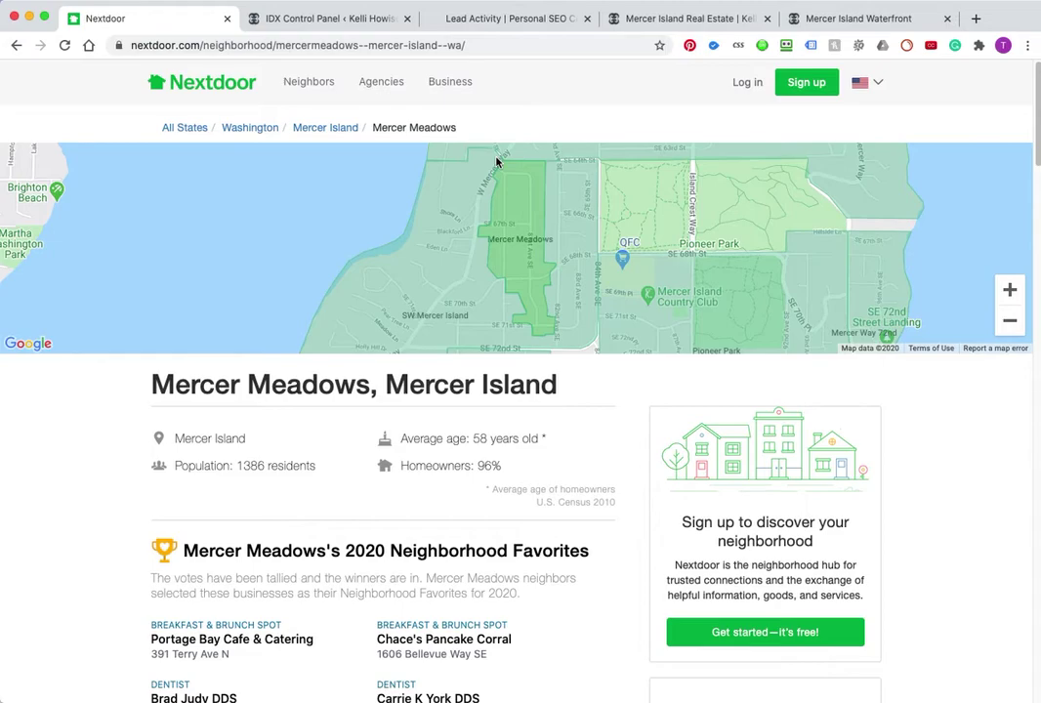
mouse_move(450, 82)
Switch to the IDX control panel, open the Markets list and look over the existing city markets and their subscriber notes
click(349, 26)
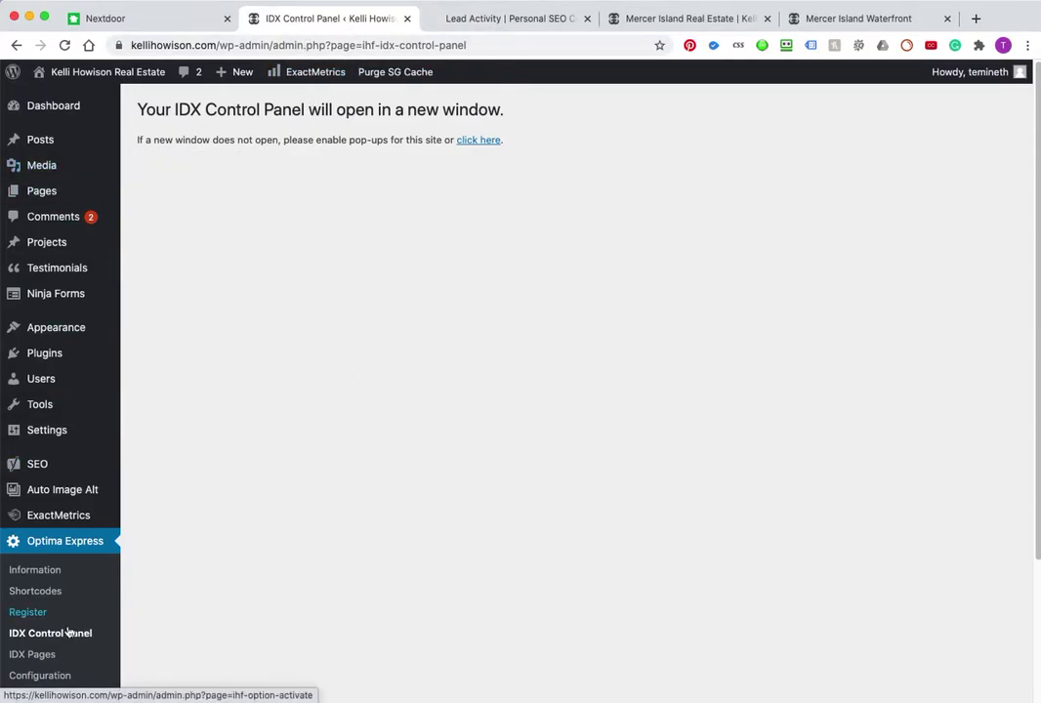
click(530, 20)
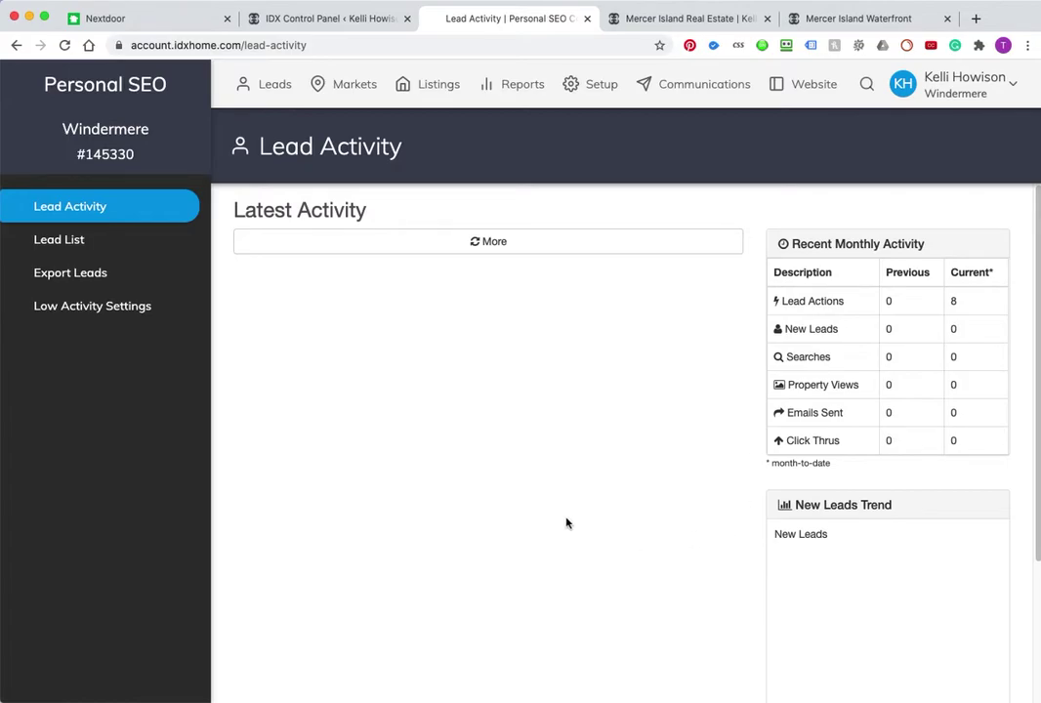
click(344, 85)
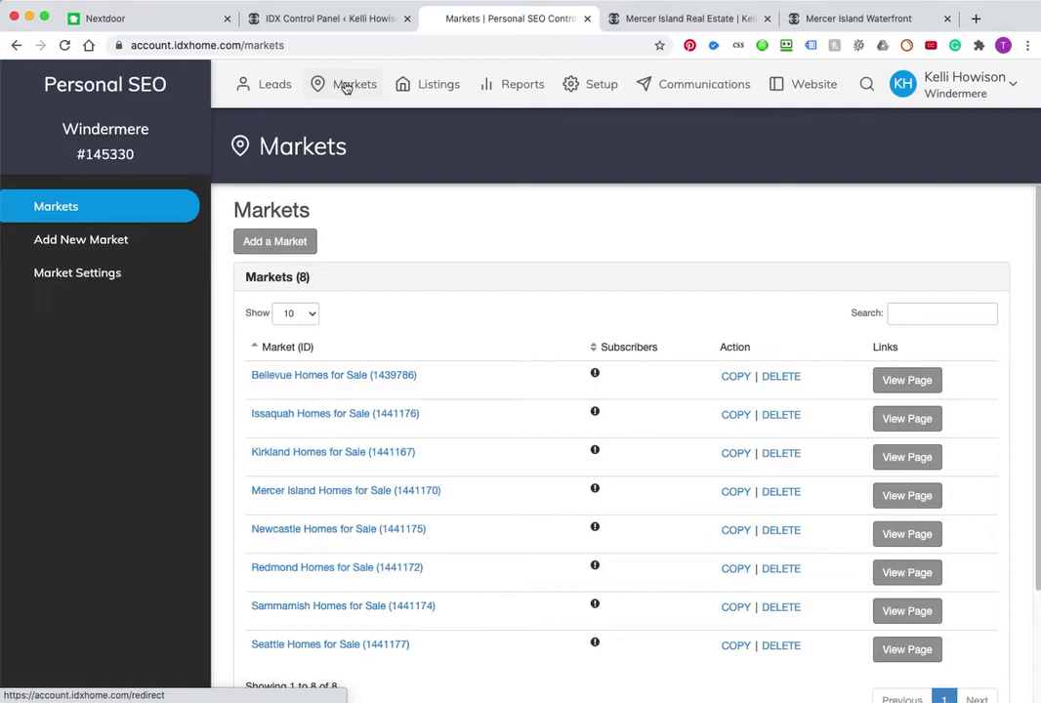
scroll(458, 463, down, 3)
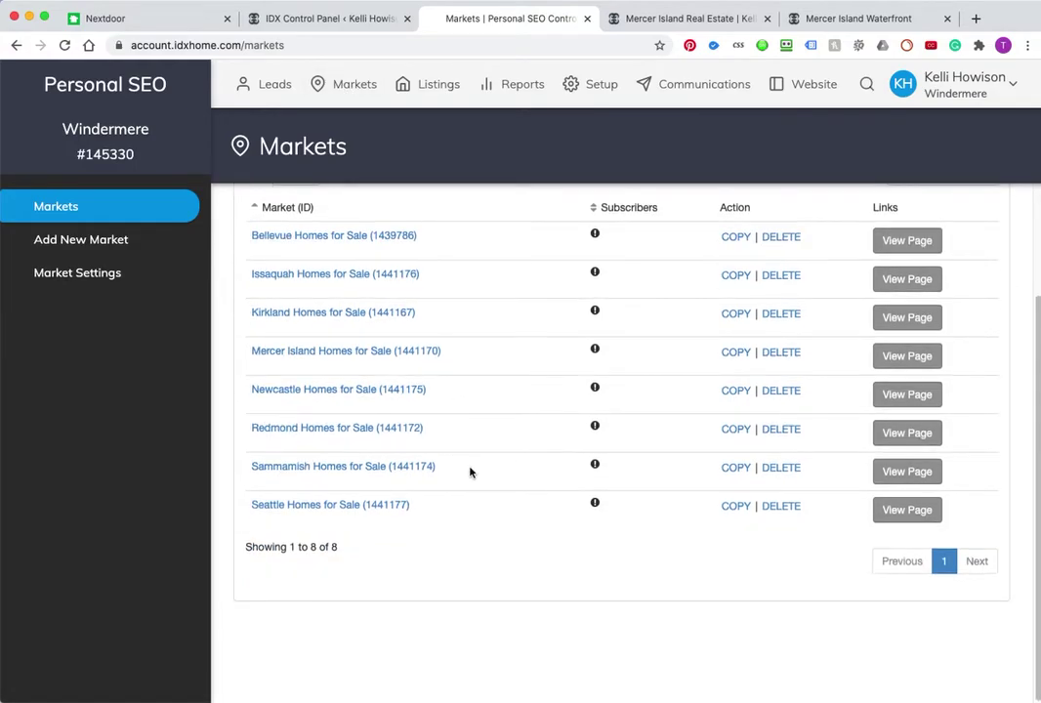
scroll(481, 478, up, 2)
mouse_move(597, 307)
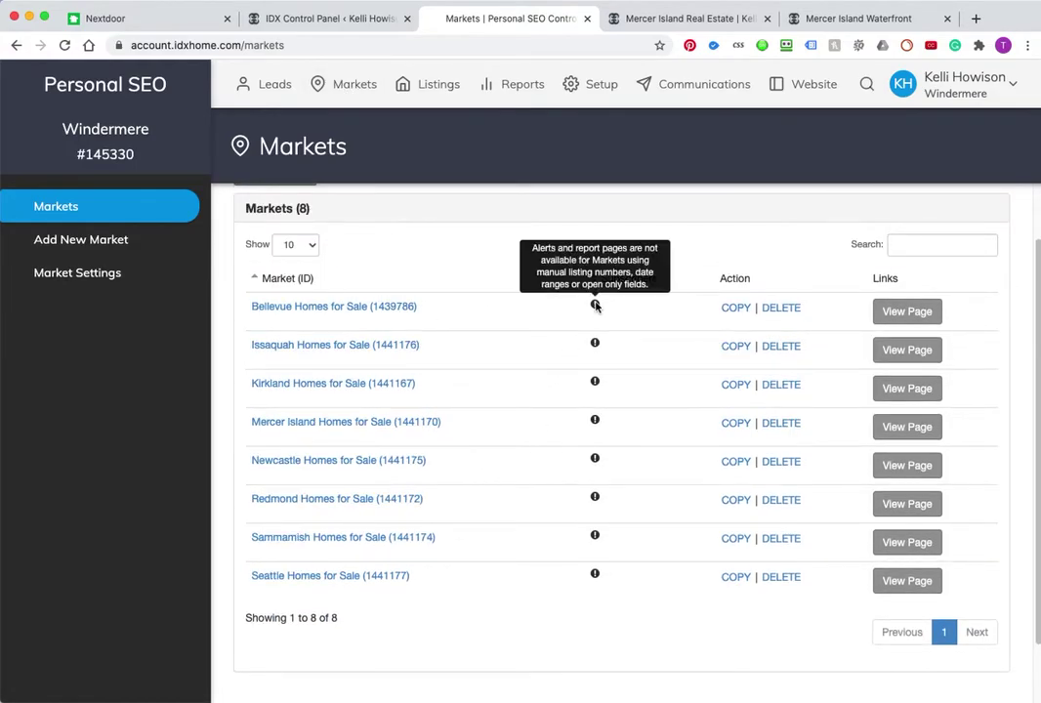
scroll(509, 287, up, 2)
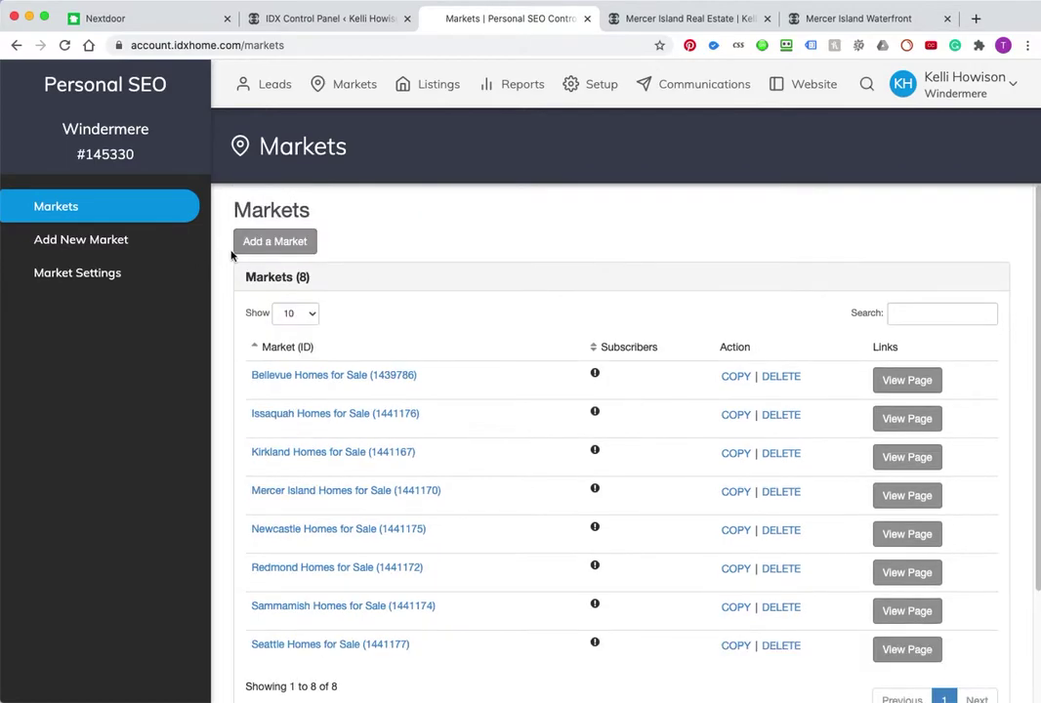
Start a new market named Mercer Meadows, copying the name from the Nextdoor page, and set its type to Polygon Search
click(259, 246)
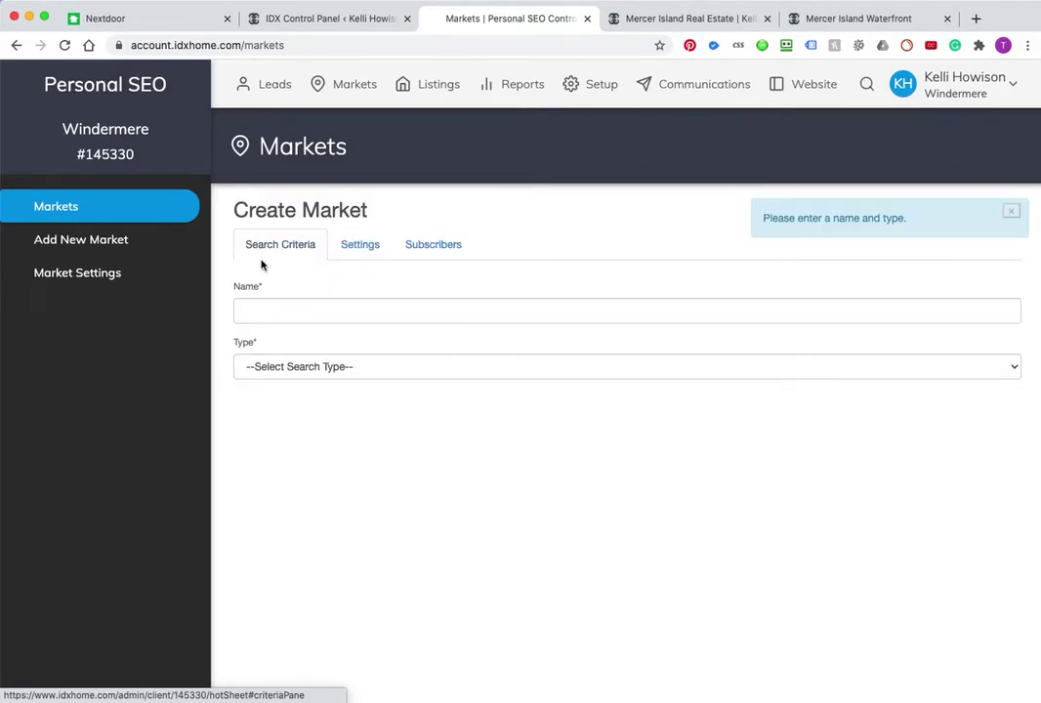
click(162, 20)
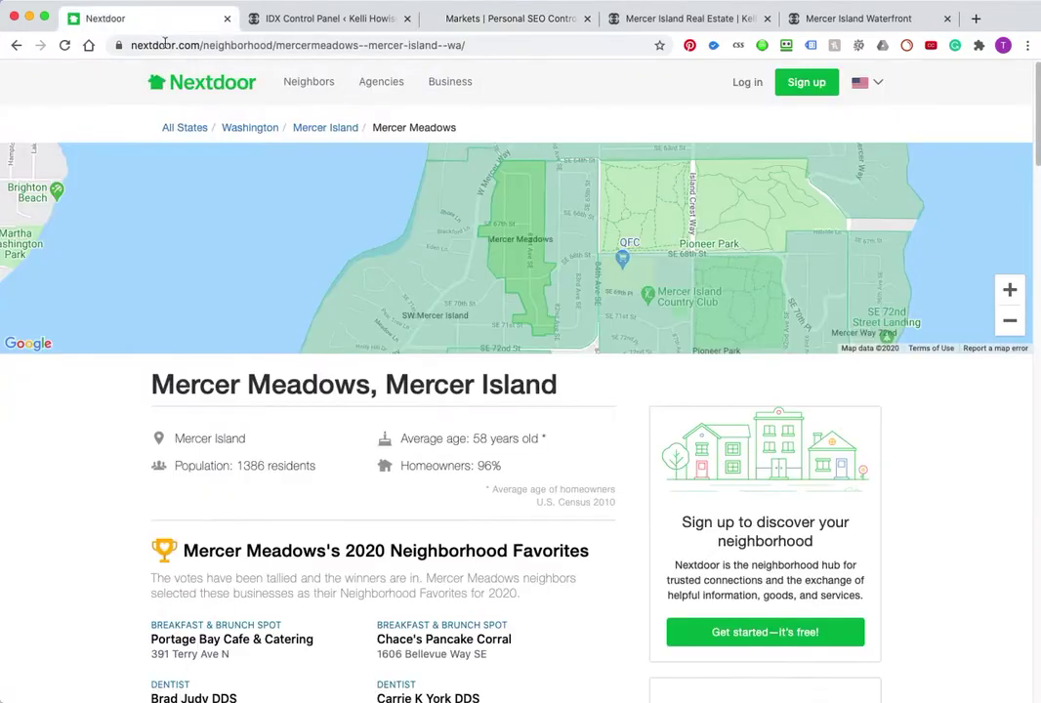
drag(372, 388, 153, 379)
key(super+c)
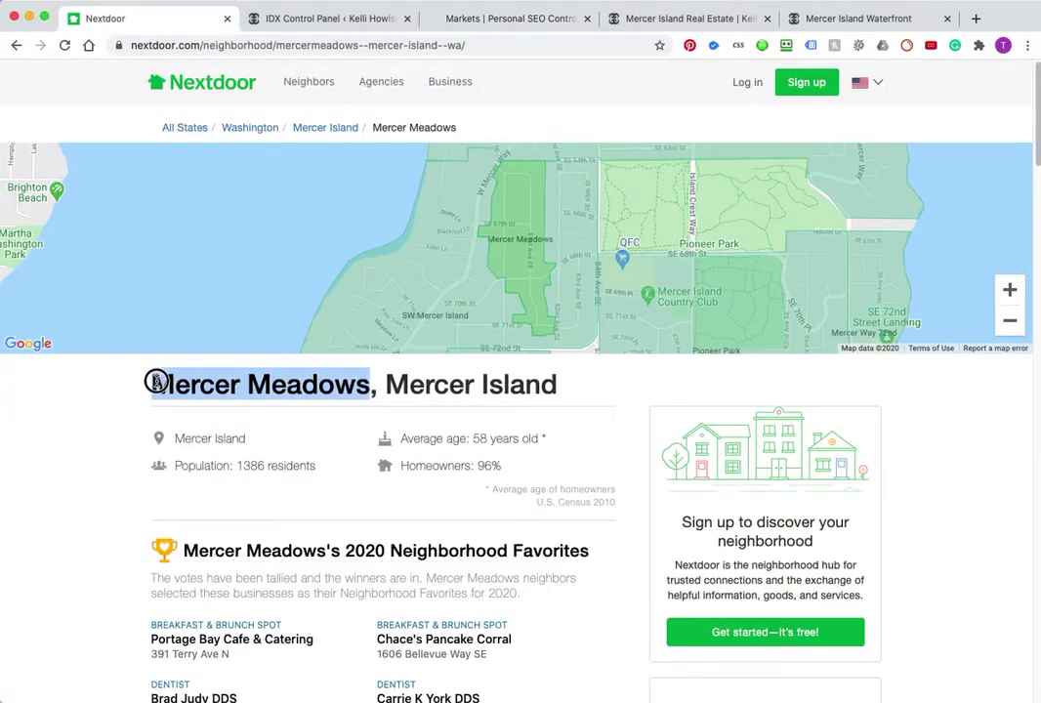
click(463, 17)
click(345, 311)
key(super+v)
click(410, 363)
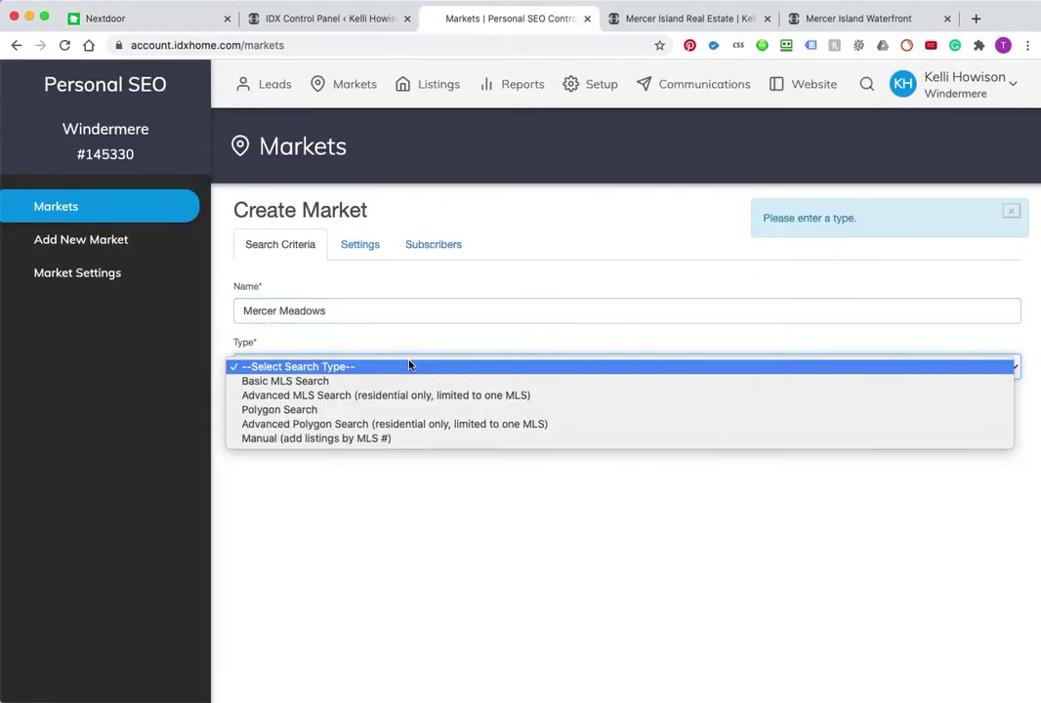
click(412, 410)
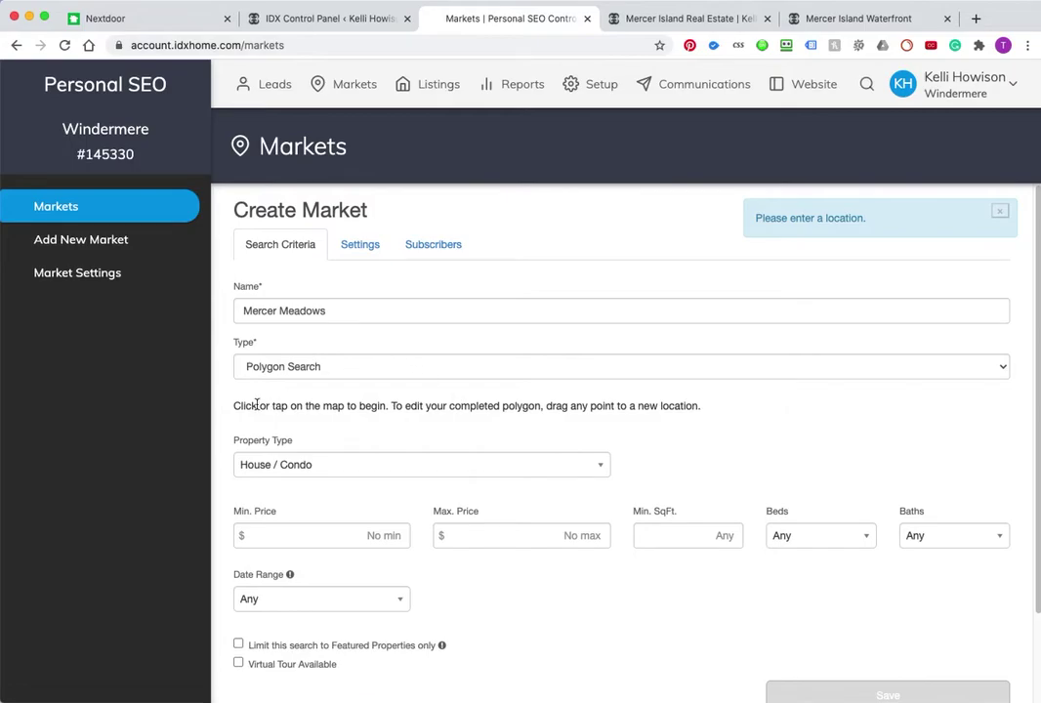
Locate Mercer Island on the new market's polygon search map and enlarge the area around it
scroll(254, 400, down, 1)
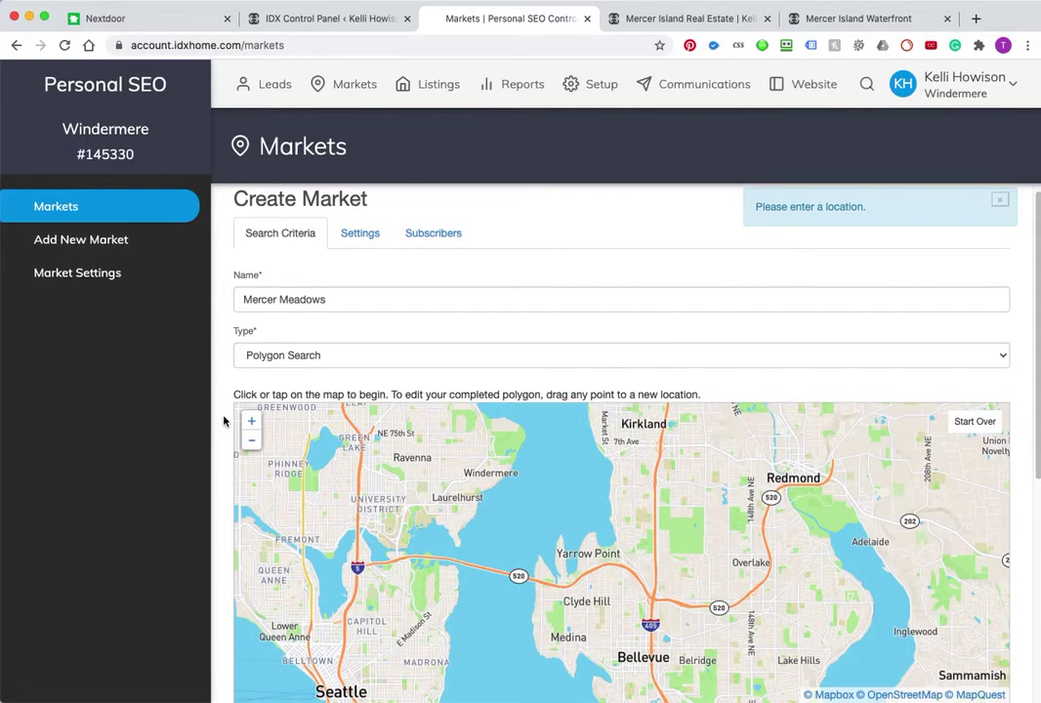
scroll(225, 424, down, 3)
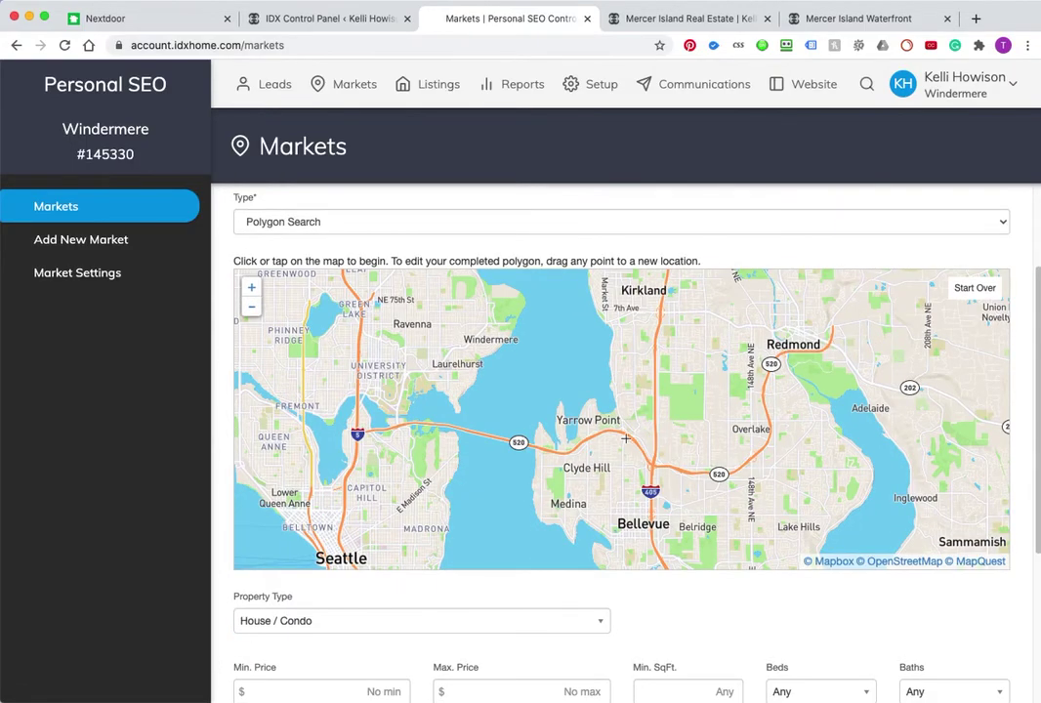
drag(532, 362, 673, 502)
drag(623, 389, 651, 269)
scroll(590, 444, down, 3)
scroll(598, 379, up, 3)
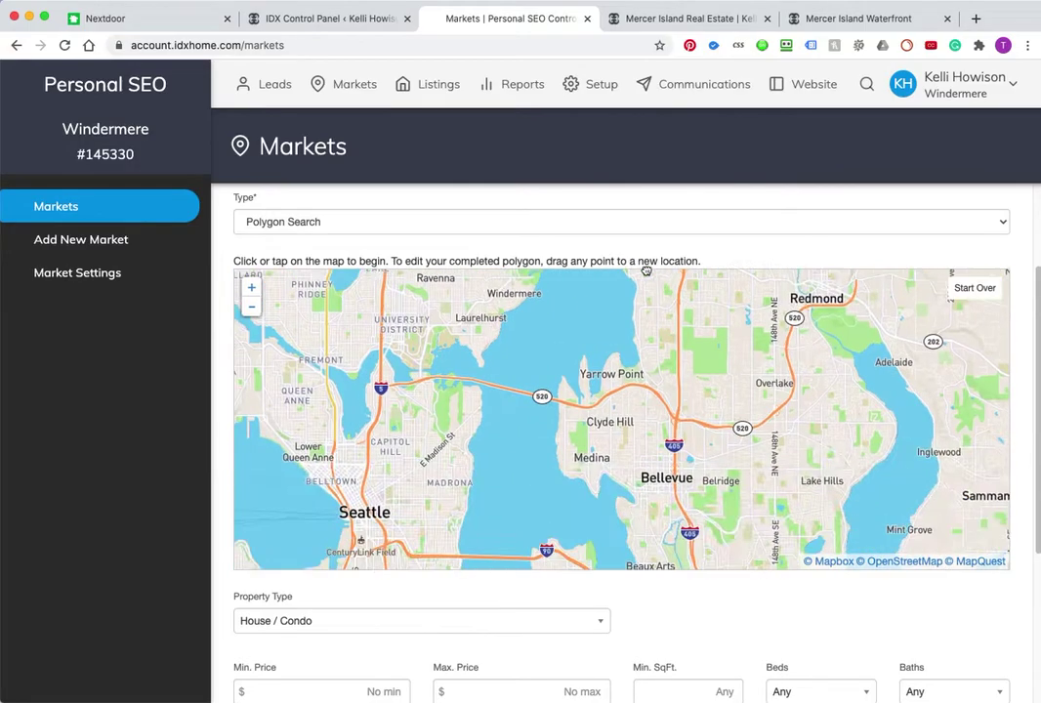
drag(600, 363, 681, 227)
drag(601, 453, 502, 395)
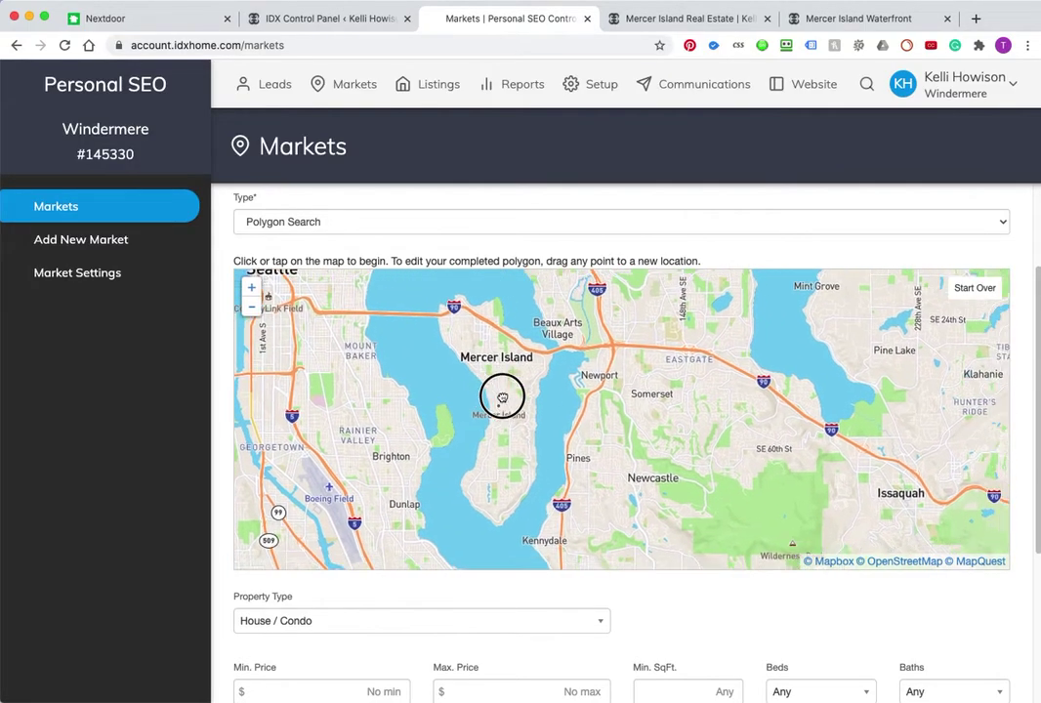
click(251, 287)
drag(454, 371, 576, 402)
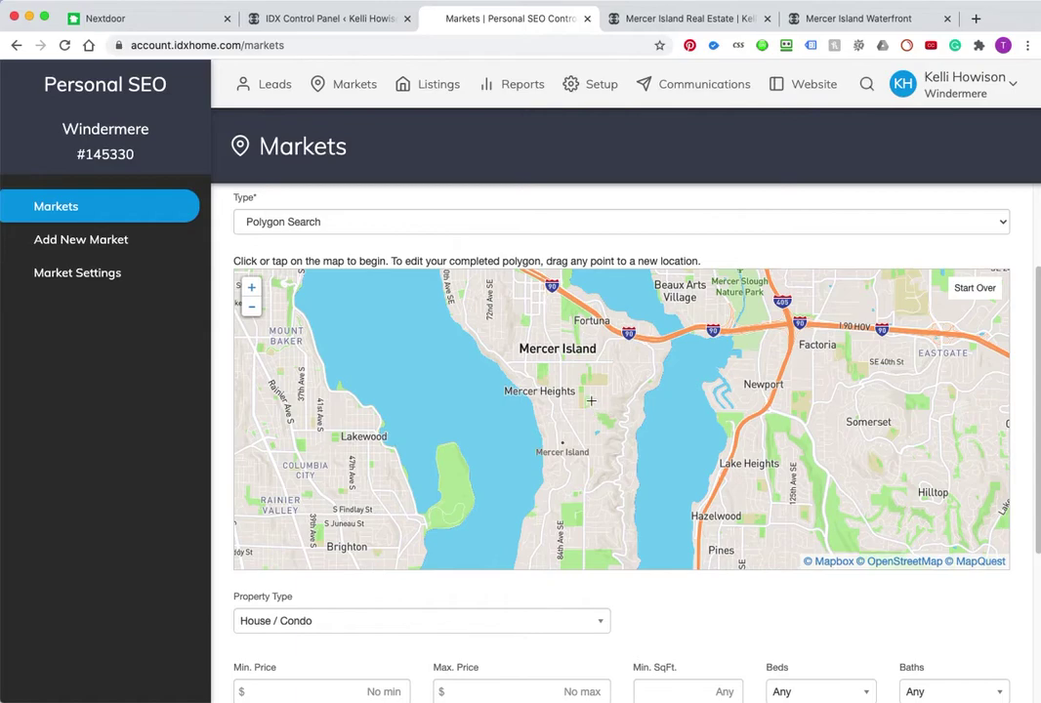
drag(590, 399, 552, 428)
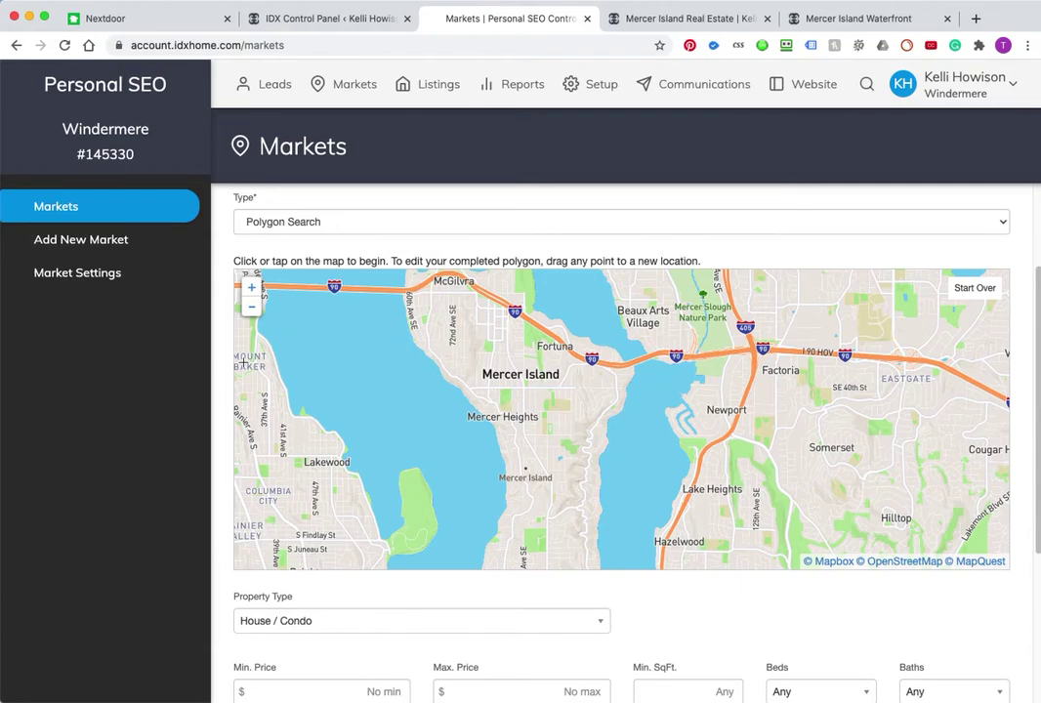
scroll(230, 247, up, 3)
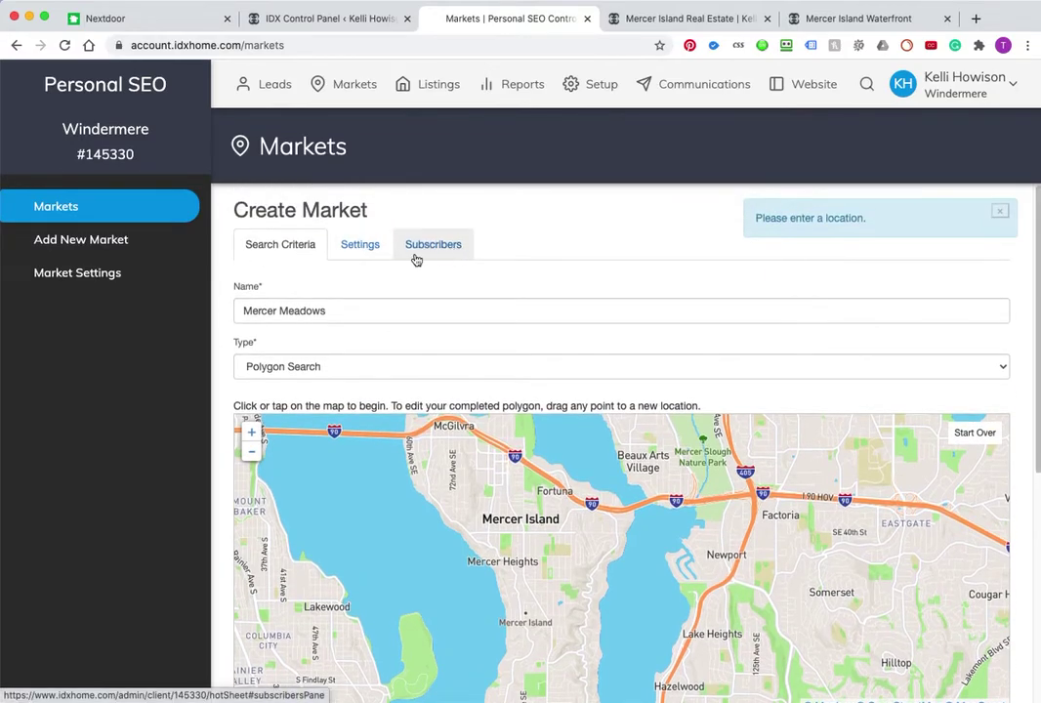
scroll(231, 367, down, 3)
scroll(231, 367, up, 1)
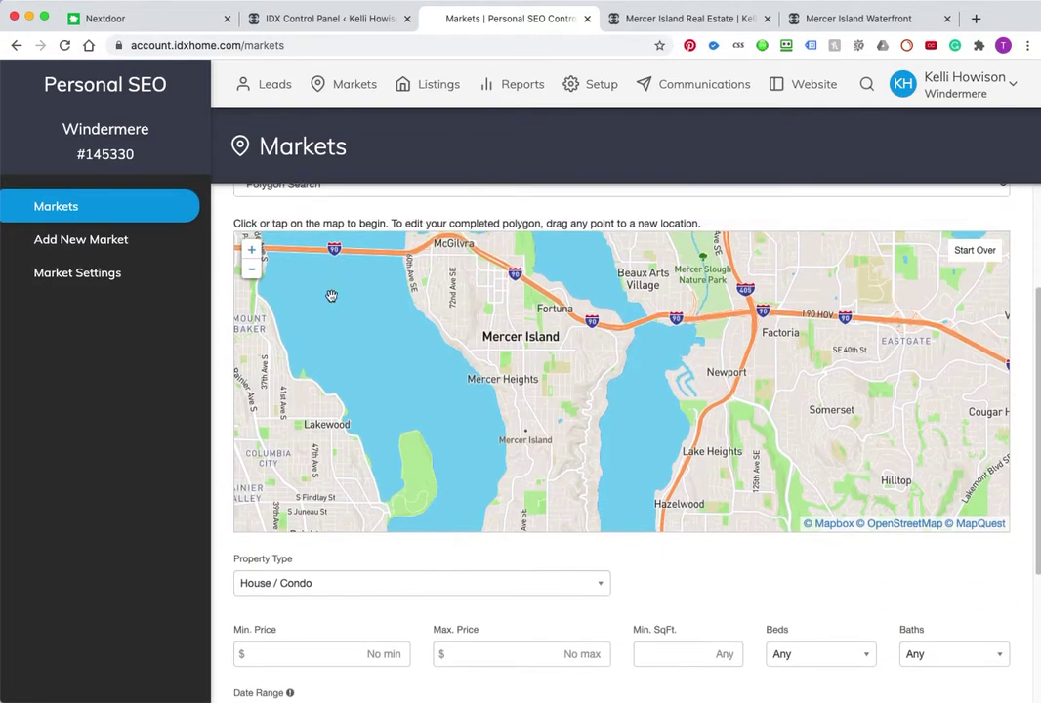
Switch to the Nextdoor page and examine where the Mercer Meadows boundary sits on Mercer Island and relative to Pioneer Park
click(641, 22)
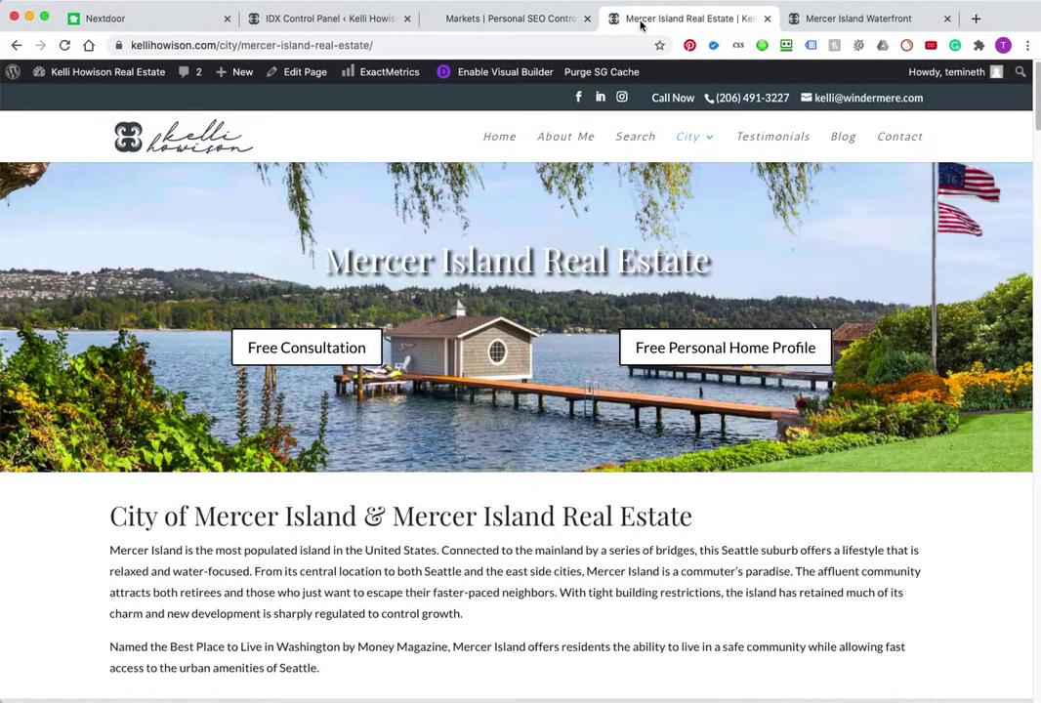
click(149, 19)
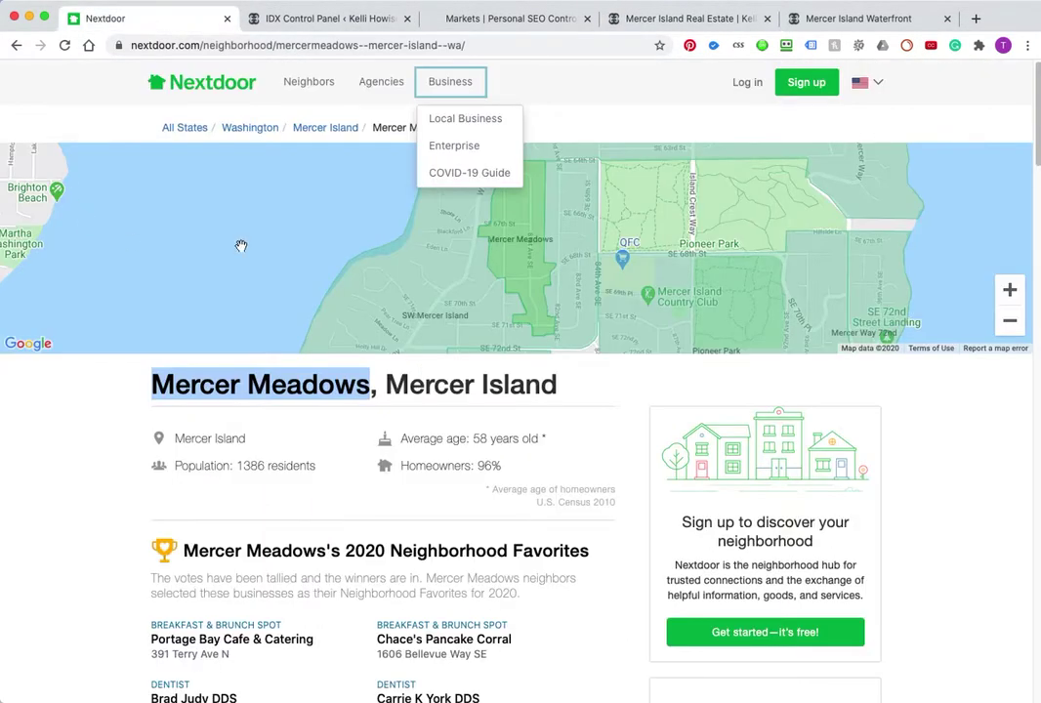
click(1010, 325)
click(1009, 326)
click(1009, 325)
click(1010, 325)
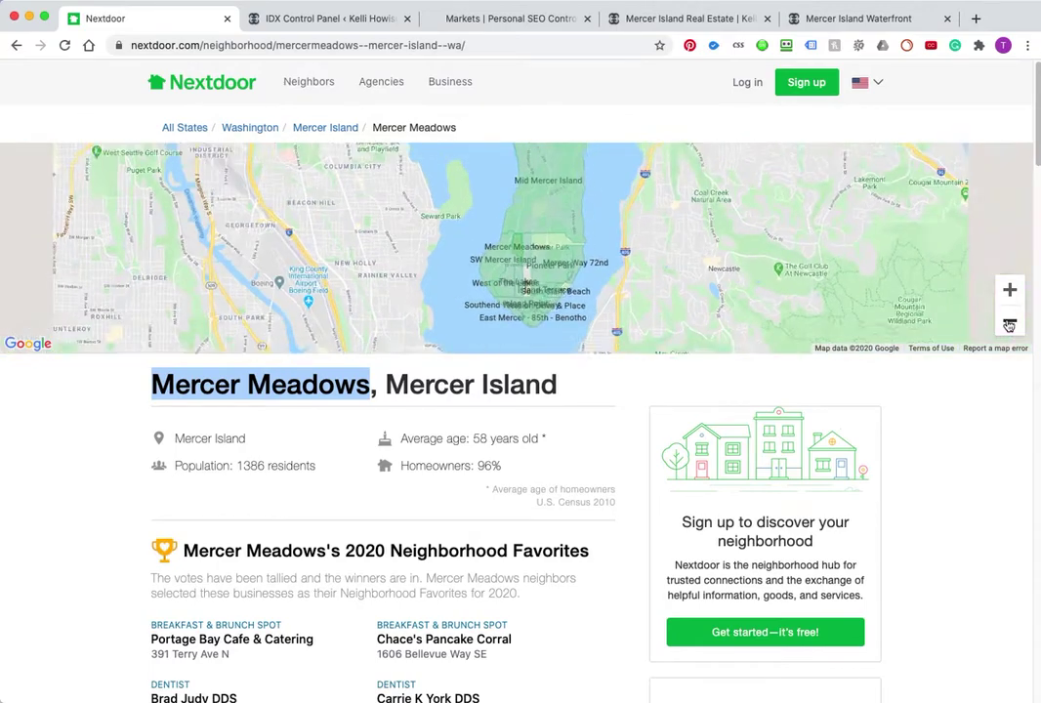
click(1010, 290)
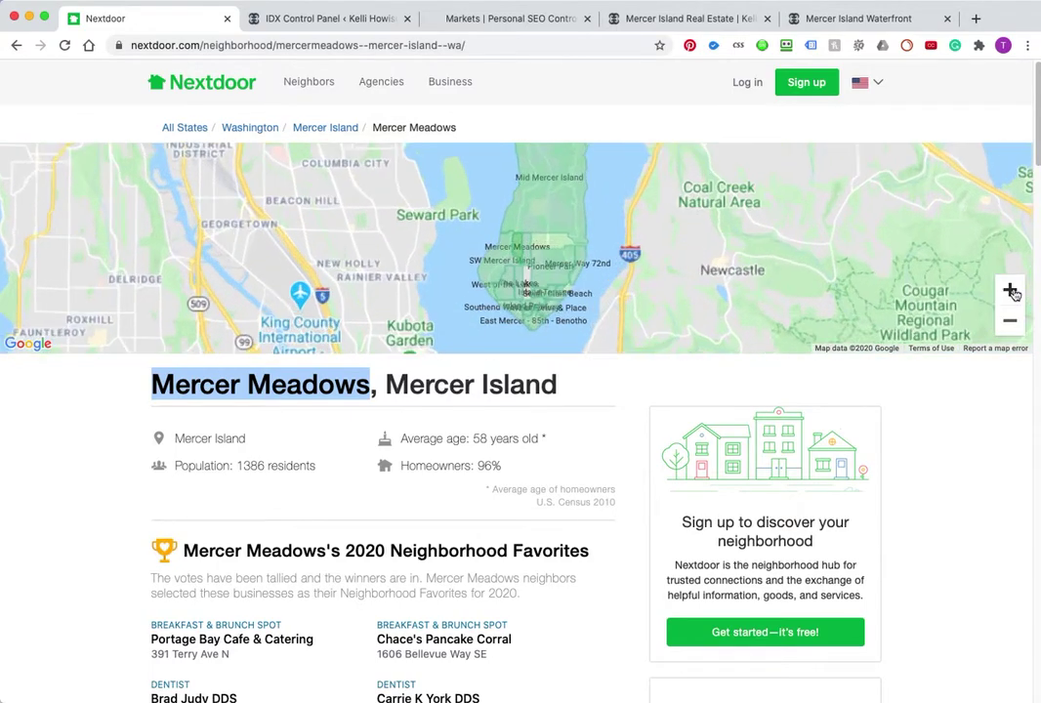
click(1010, 290)
click(1012, 291)
click(1012, 291)
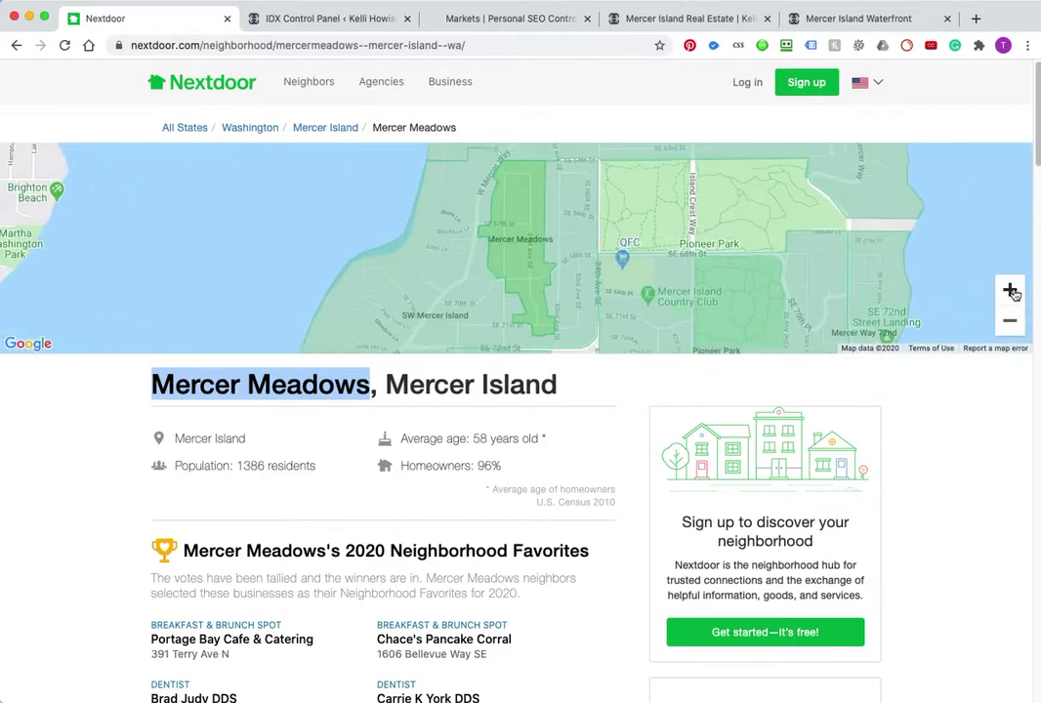
mouse_move(594, 237)
mouse_down()
mouse_move(585, 256)
mouse_move(590, 233)
mouse_up()
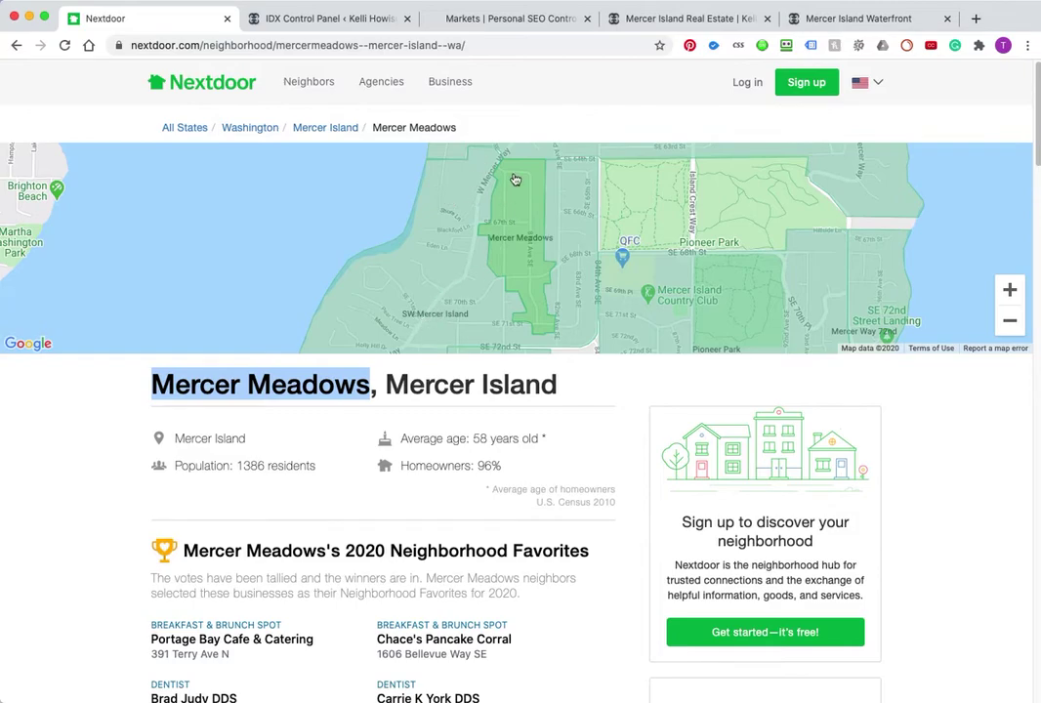
click(424, 73)
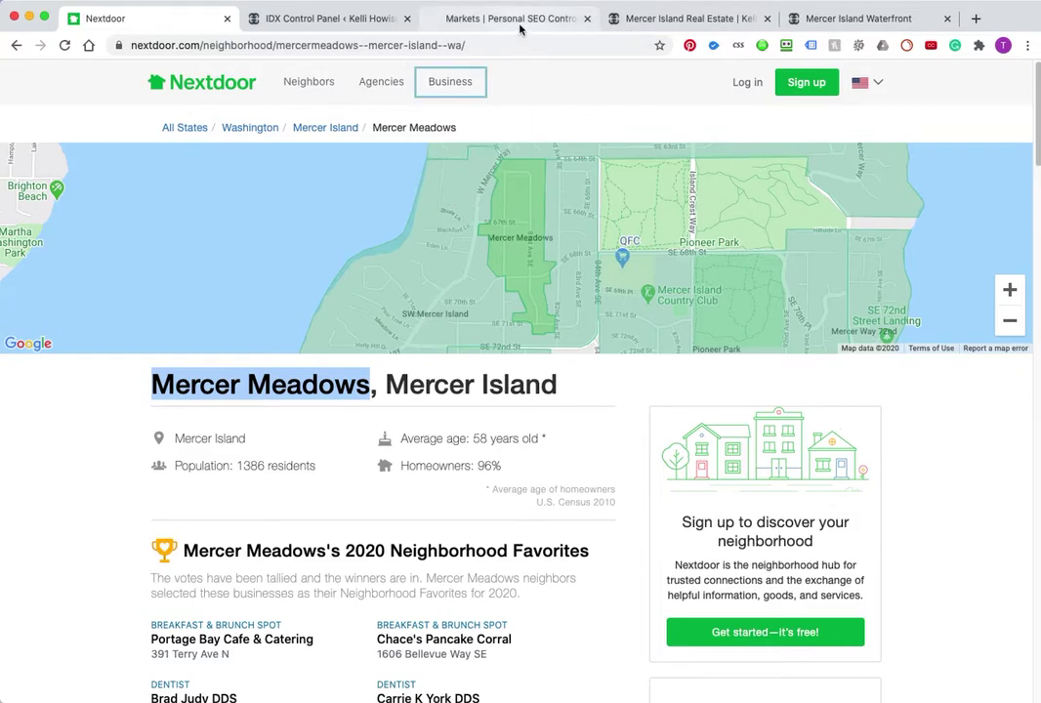
Switch back to the IDX market form and enlarge the polygon map around southern Mercer Island, just west of Pioneer Park
click(518, 24)
drag(557, 437, 499, 381)
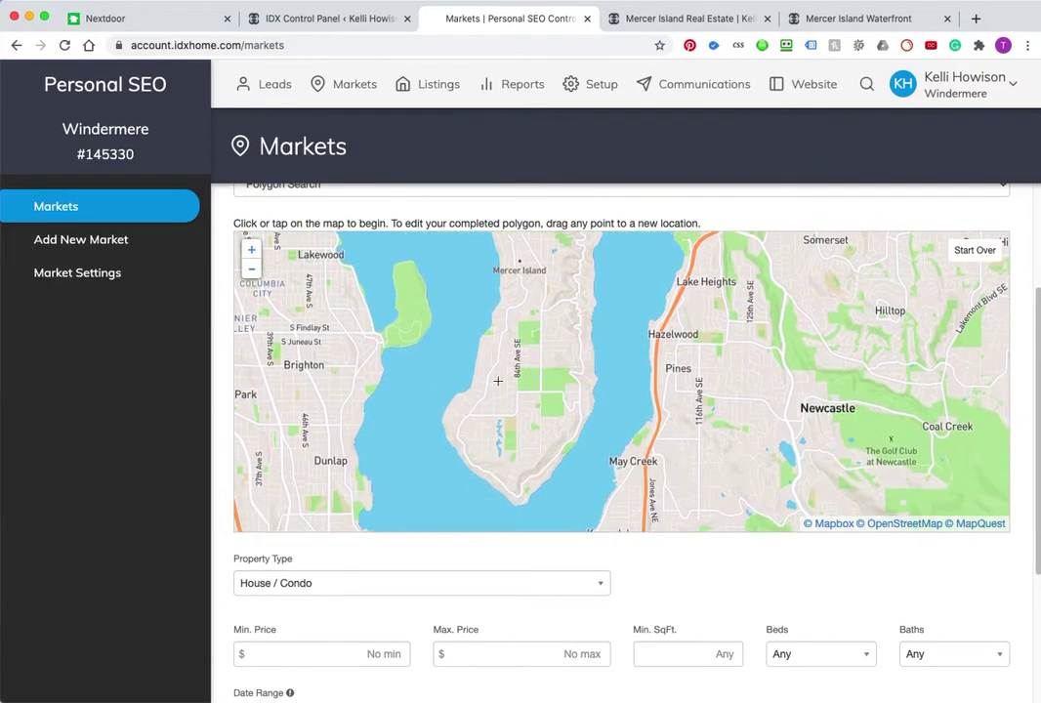
click(251, 250)
drag(382, 403, 472, 408)
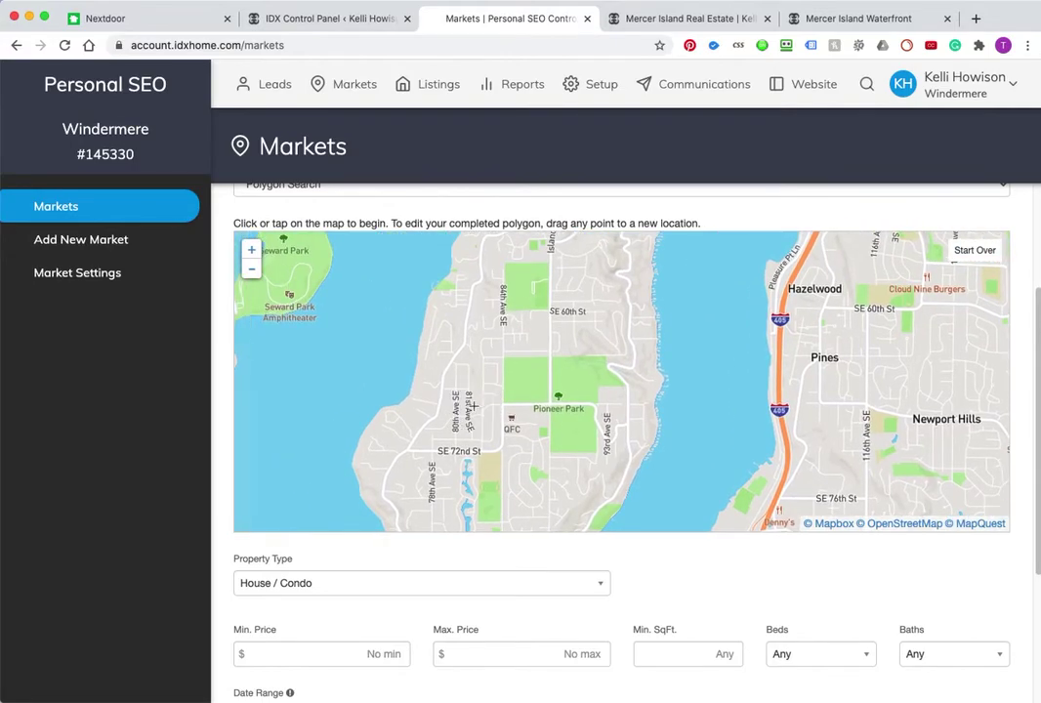
click(251, 250)
drag(445, 337, 469, 449)
drag(586, 279, 513, 356)
Compare Nextdoor's Mercer Meadows boundary with the polygon map, matching the streets between W Mercer Way and 84th Ave SE
click(191, 19)
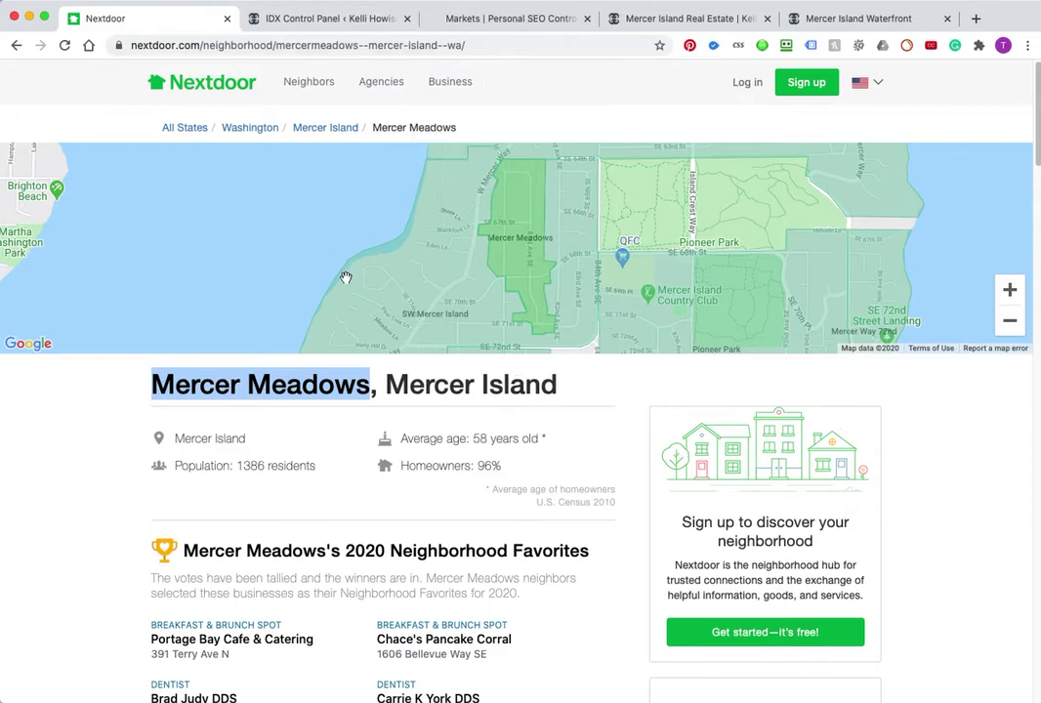
click(485, 19)
drag(436, 380, 457, 484)
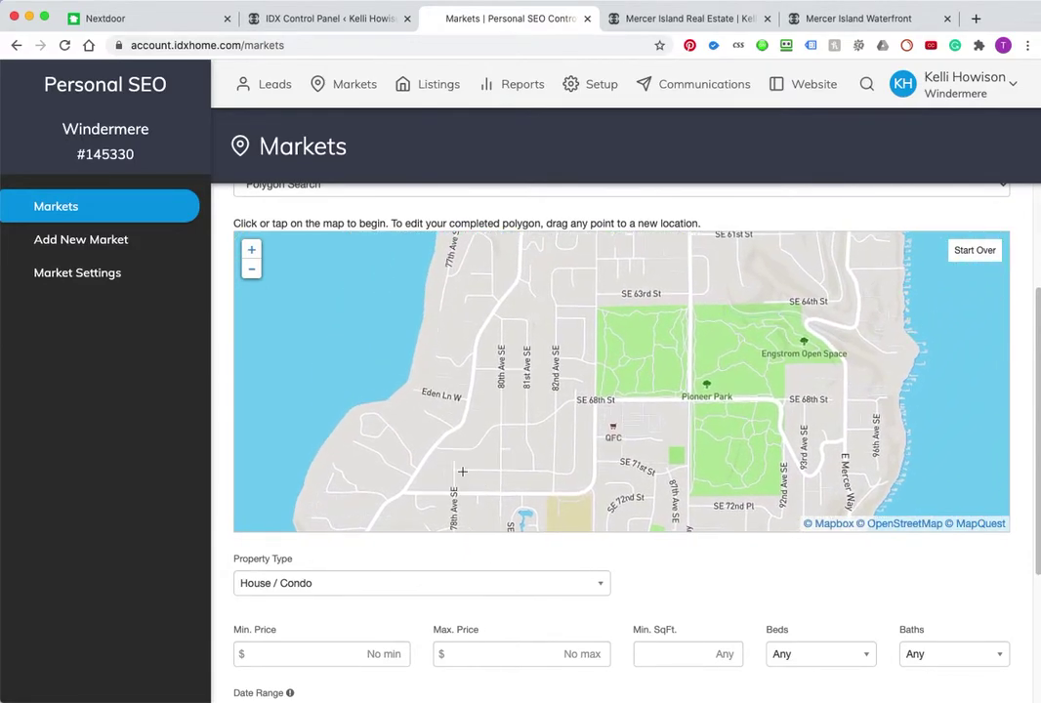
click(251, 269)
drag(536, 413, 513, 408)
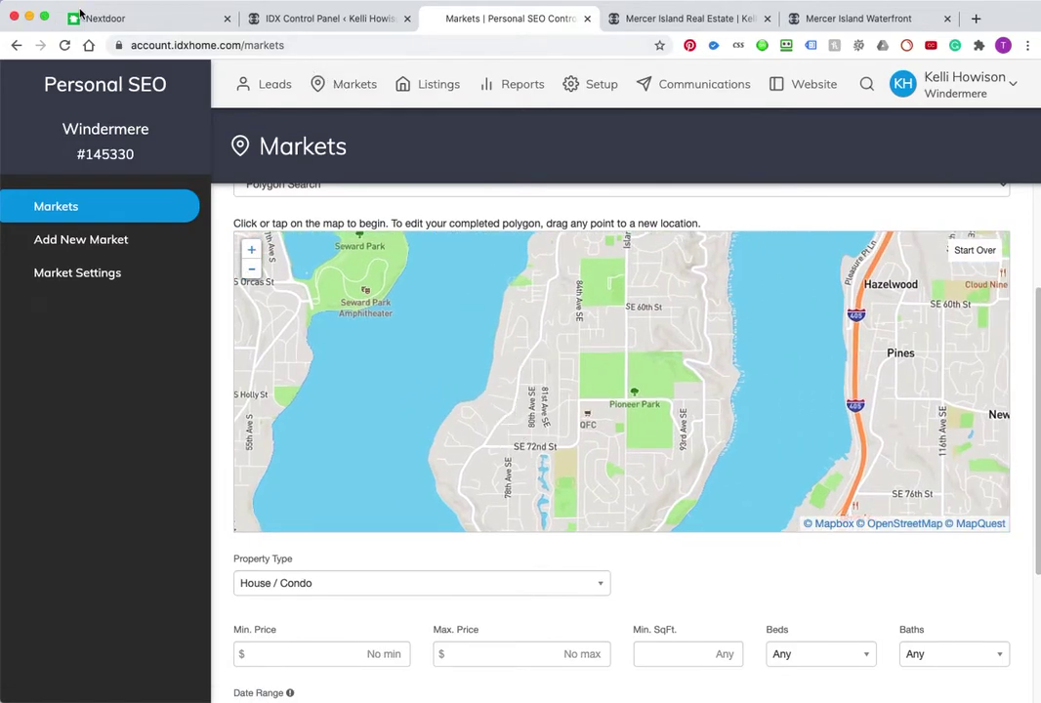
click(81, 15)
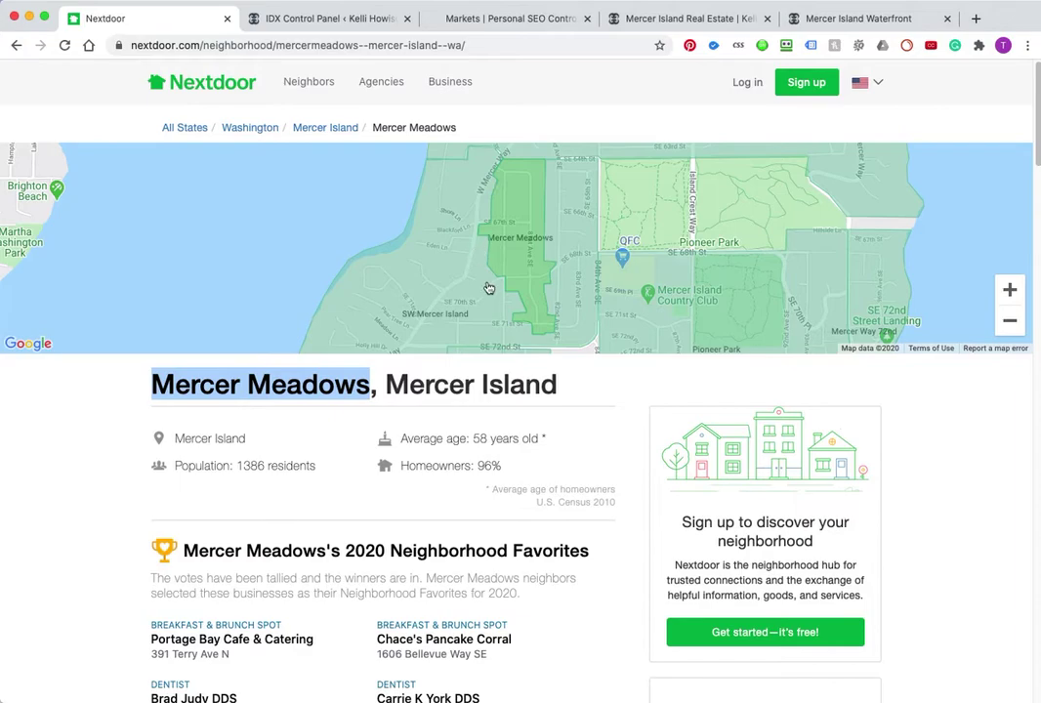
click(479, 19)
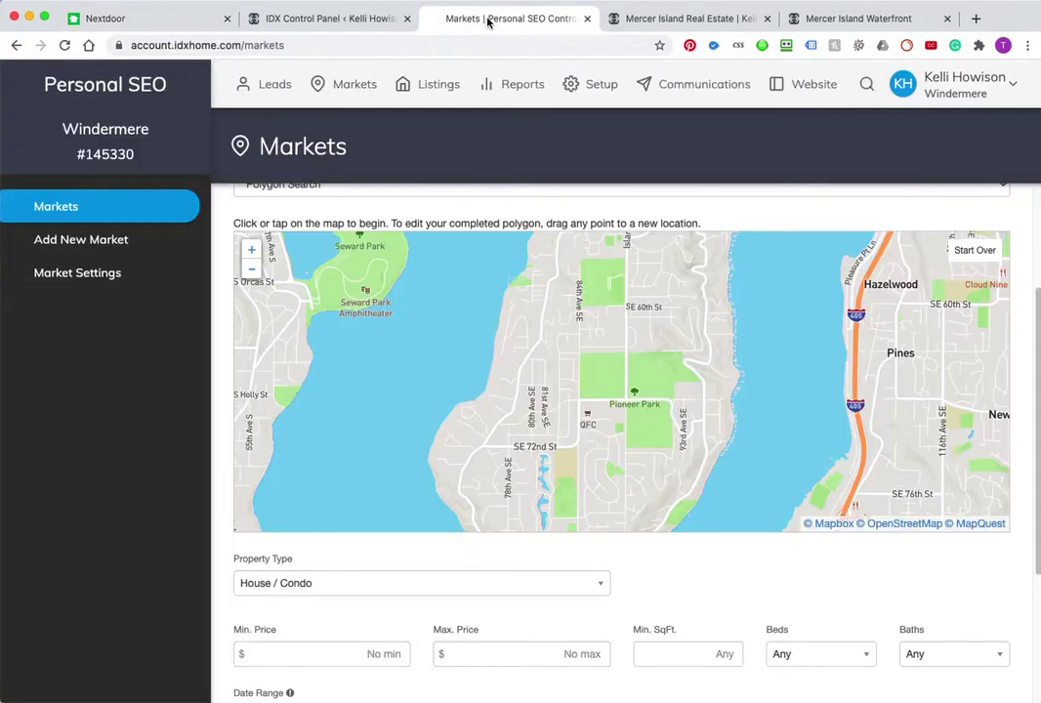
click(250, 250)
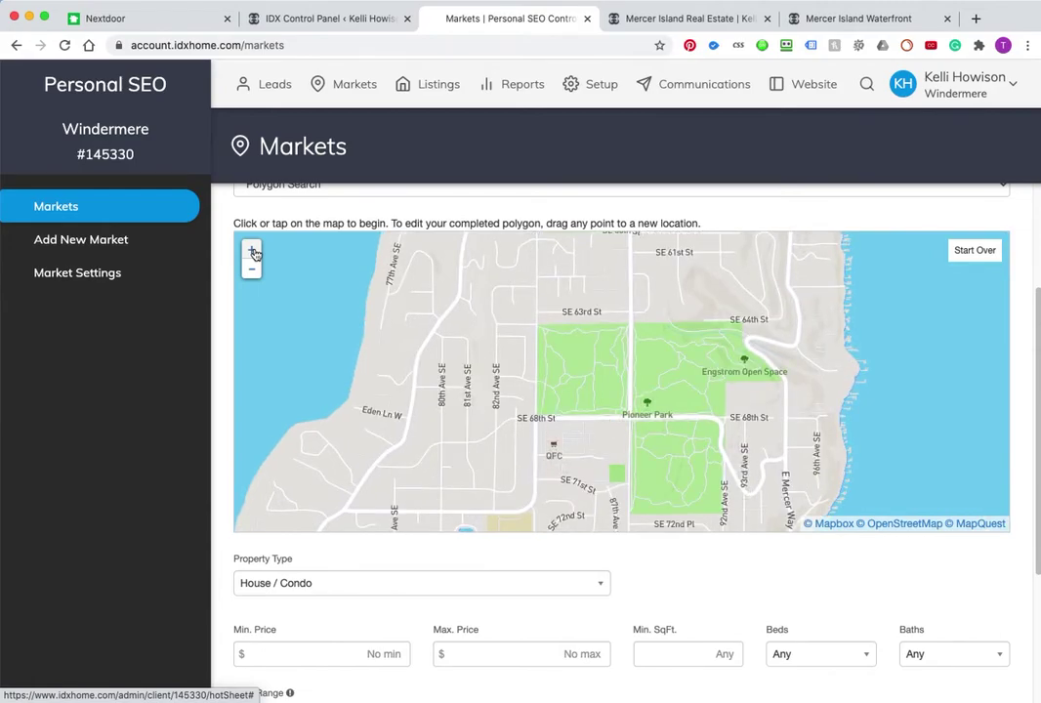
click(251, 250)
drag(464, 373, 634, 197)
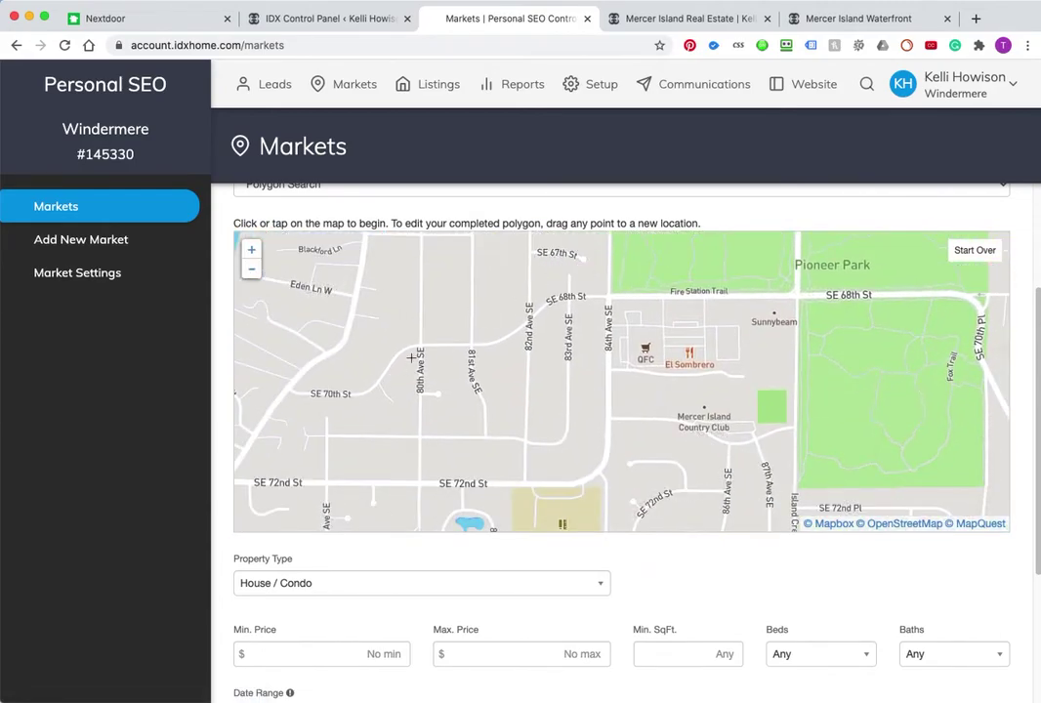
drag(409, 360, 416, 411)
click(248, 269)
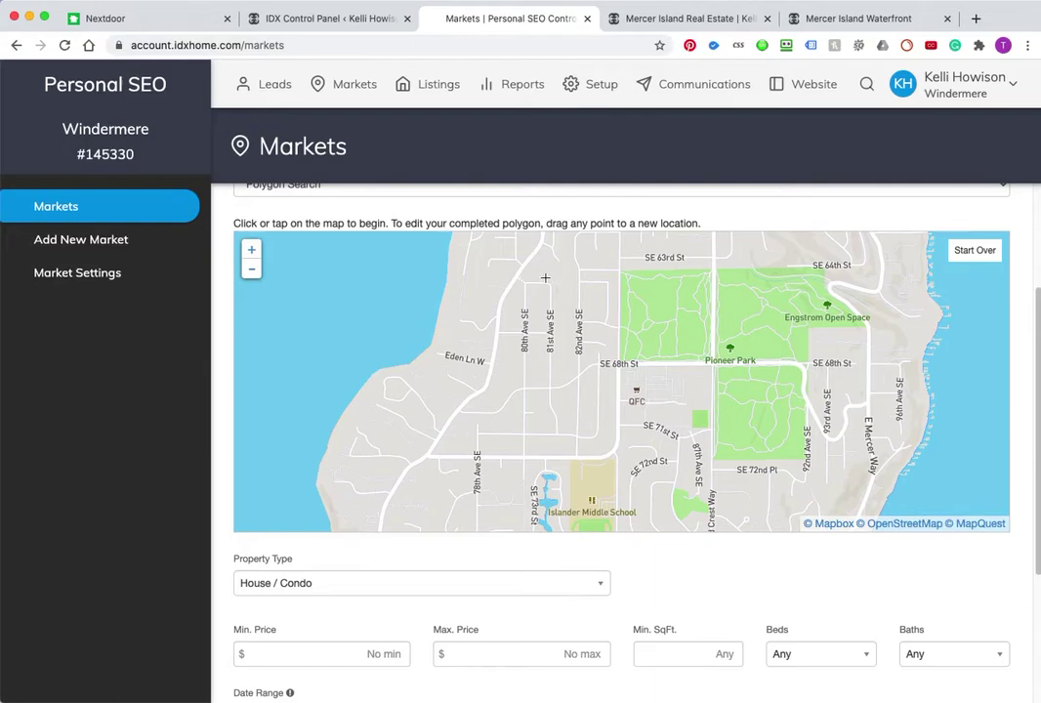
Draw a closed polygon around Mercer Meadows, following W Mercer Way, SE 72nd St, 82nd Ave SE and the line of SE 64th St
click(559, 272)
click(522, 267)
click(506, 293)
click(495, 337)
click(486, 377)
click(455, 414)
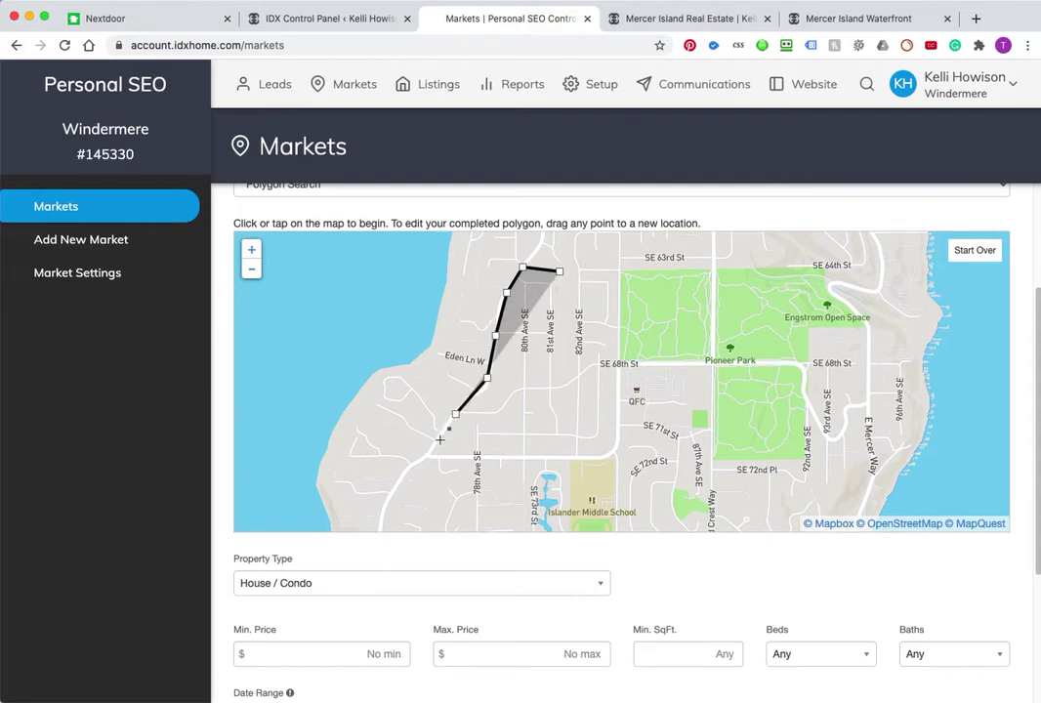
click(454, 459)
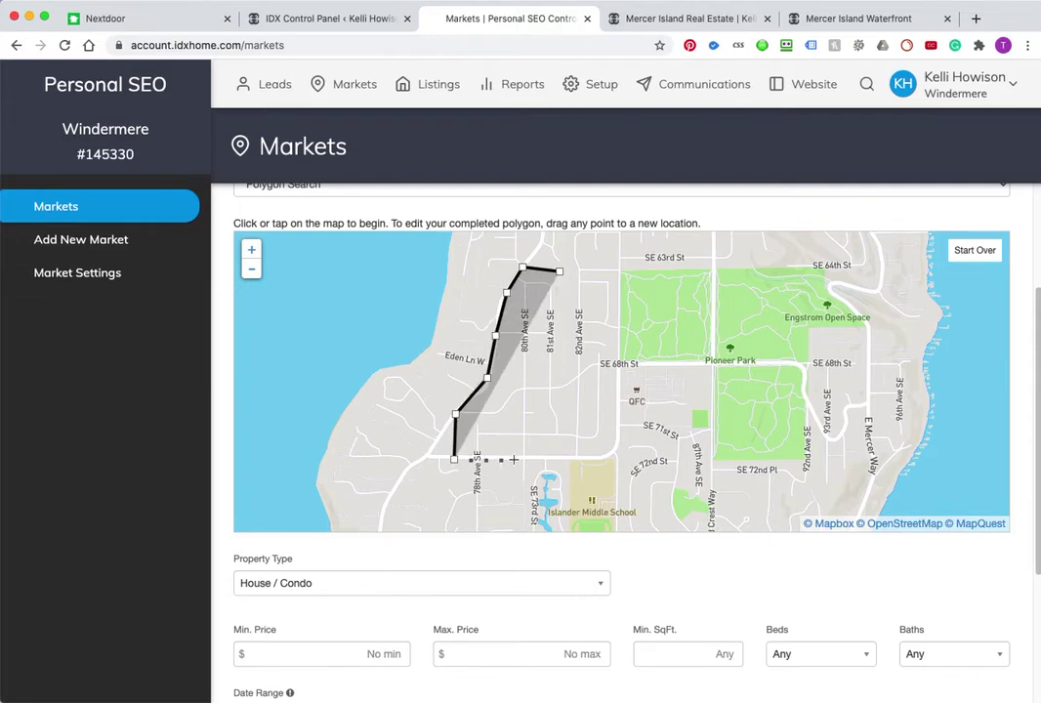
click(571, 459)
click(576, 458)
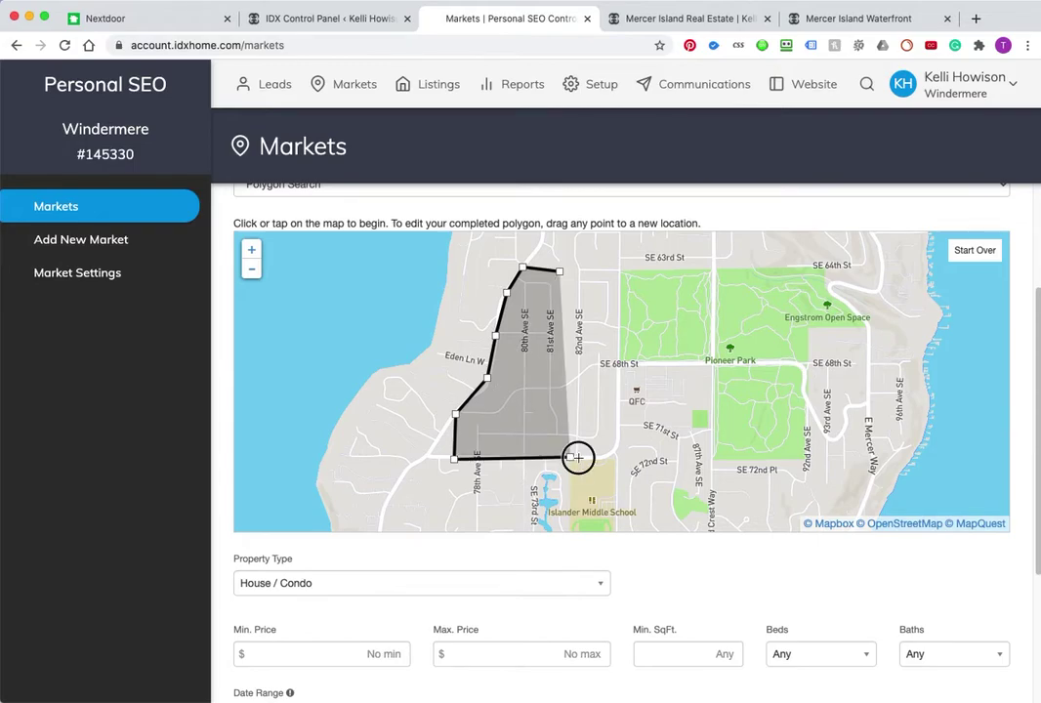
click(581, 267)
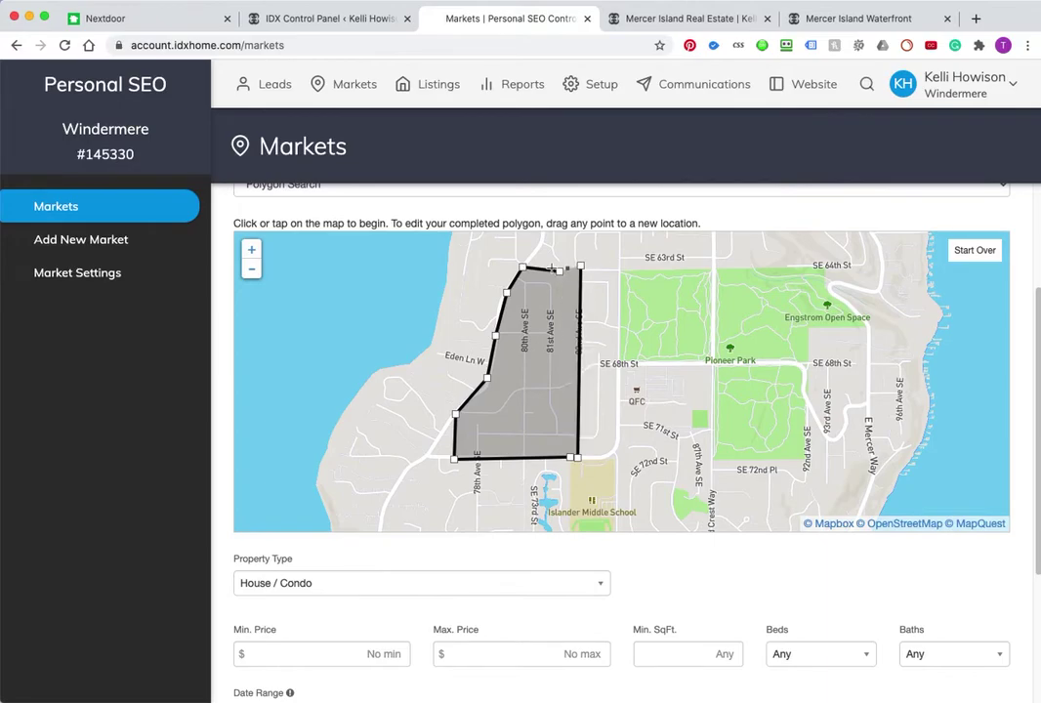
click(558, 274)
click(555, 266)
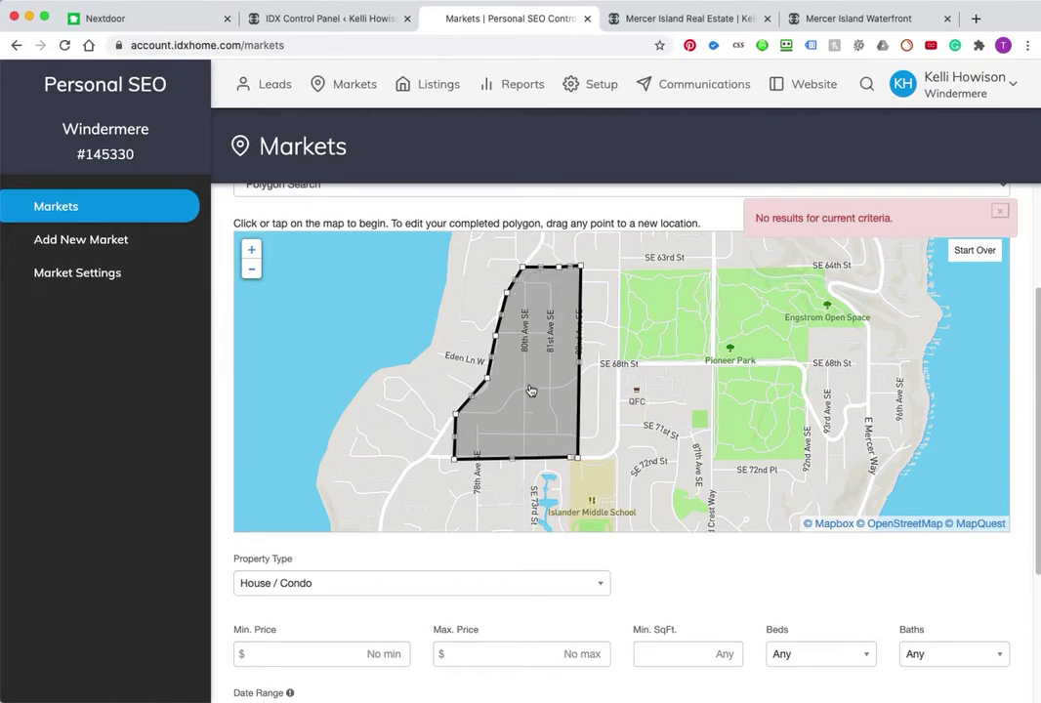
Compare the drawn polygon with the Mercer Meadows boundary on Nextdoor, checking its northeast corner near SE 64th St
click(169, 21)
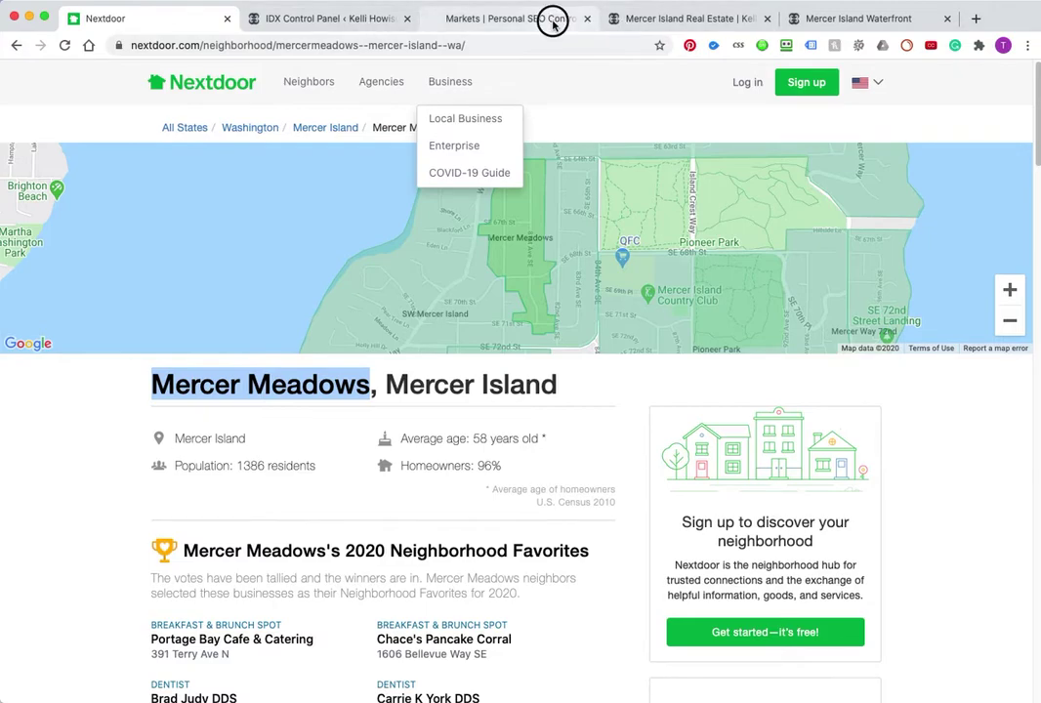
click(592, 22)
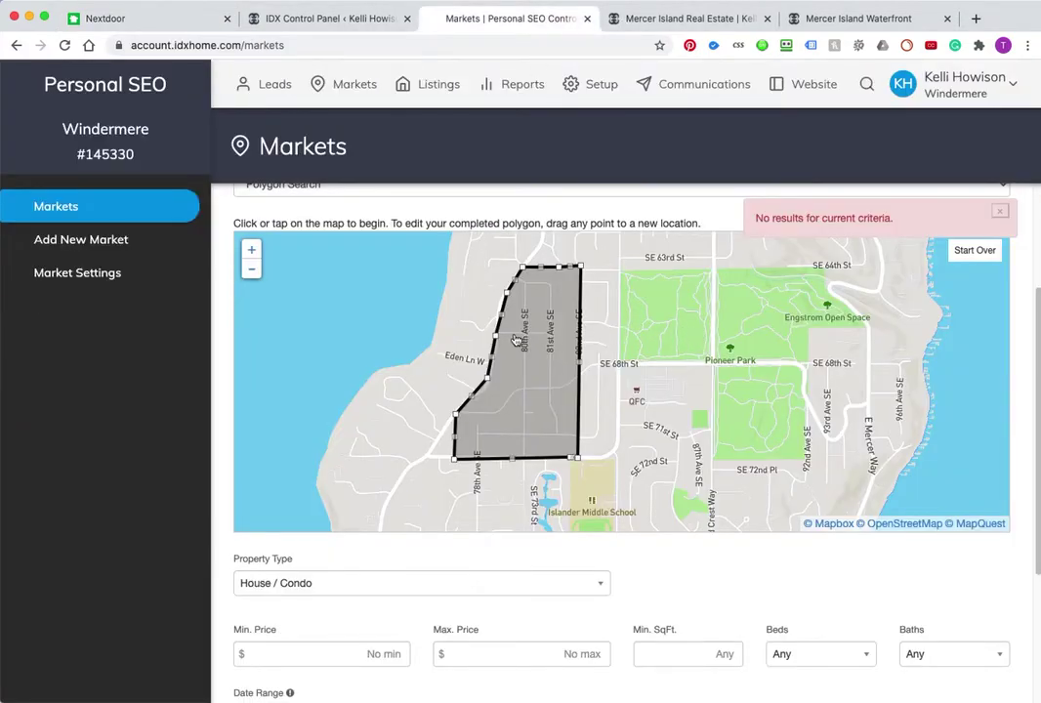
click(251, 249)
drag(639, 304, 629, 452)
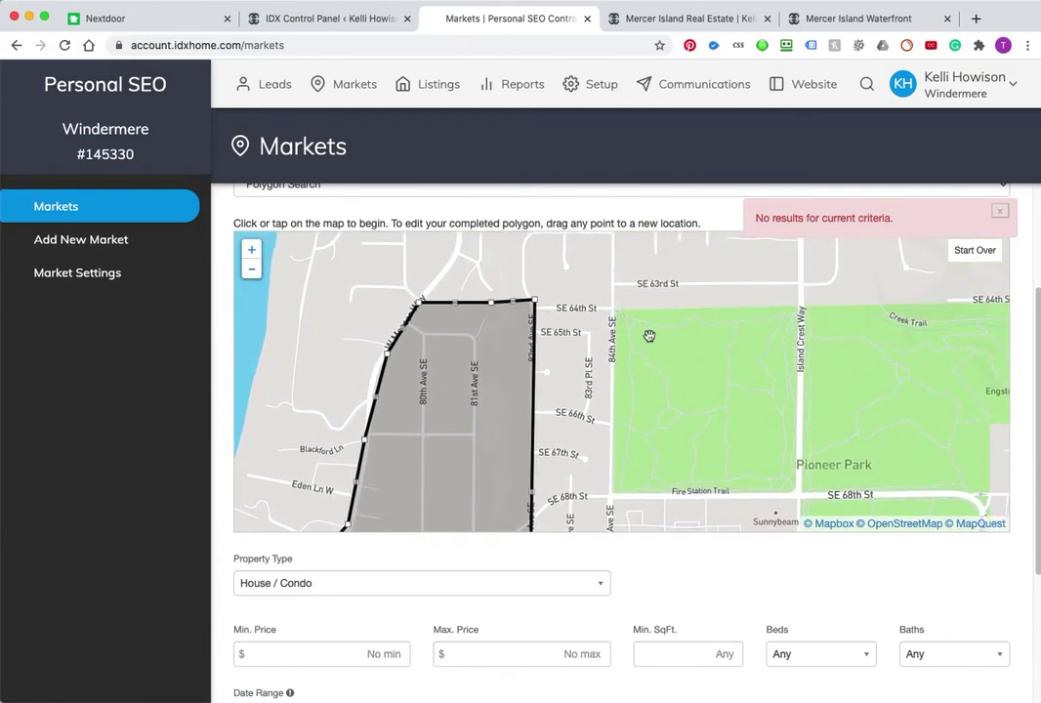
click(147, 20)
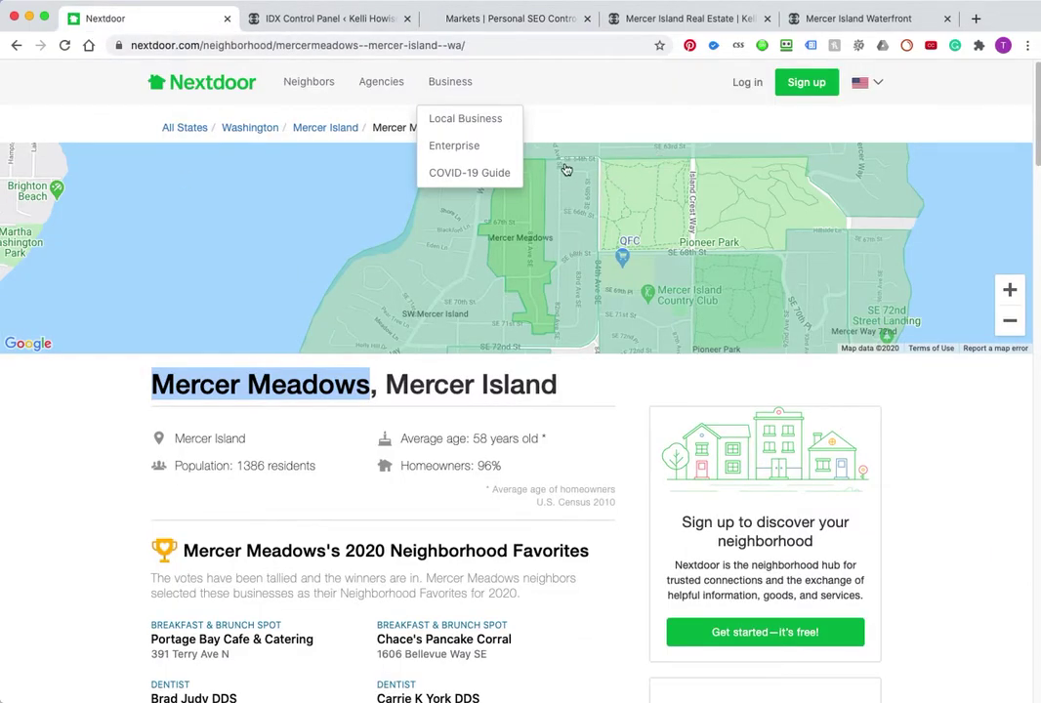
click(542, 19)
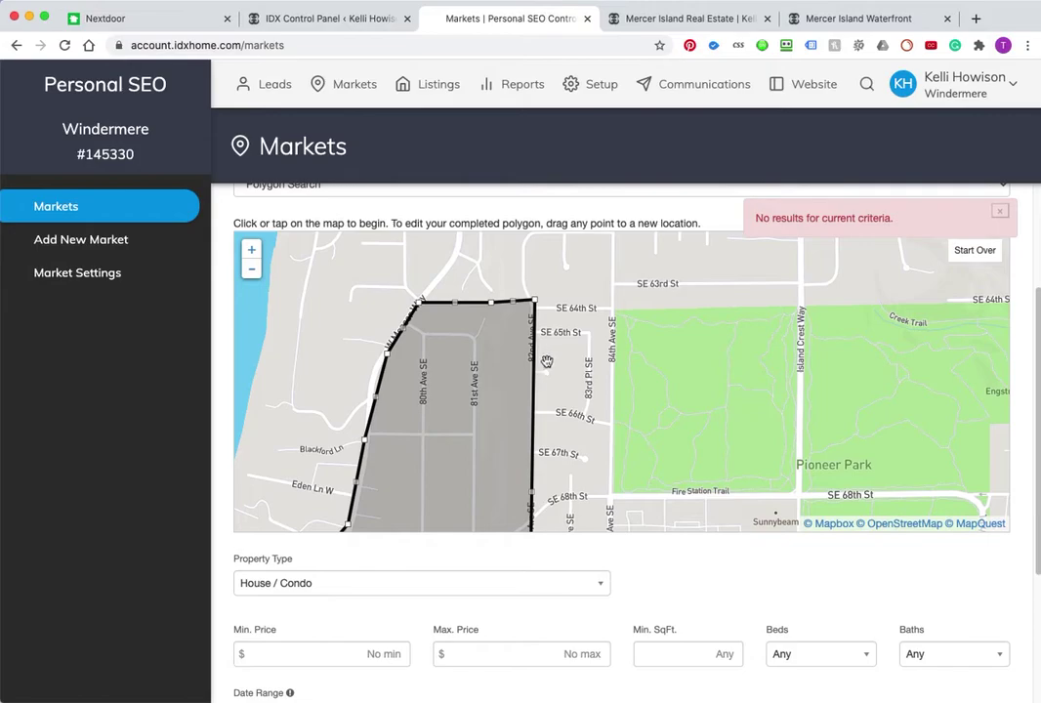
drag(571, 399, 660, 325)
click(251, 270)
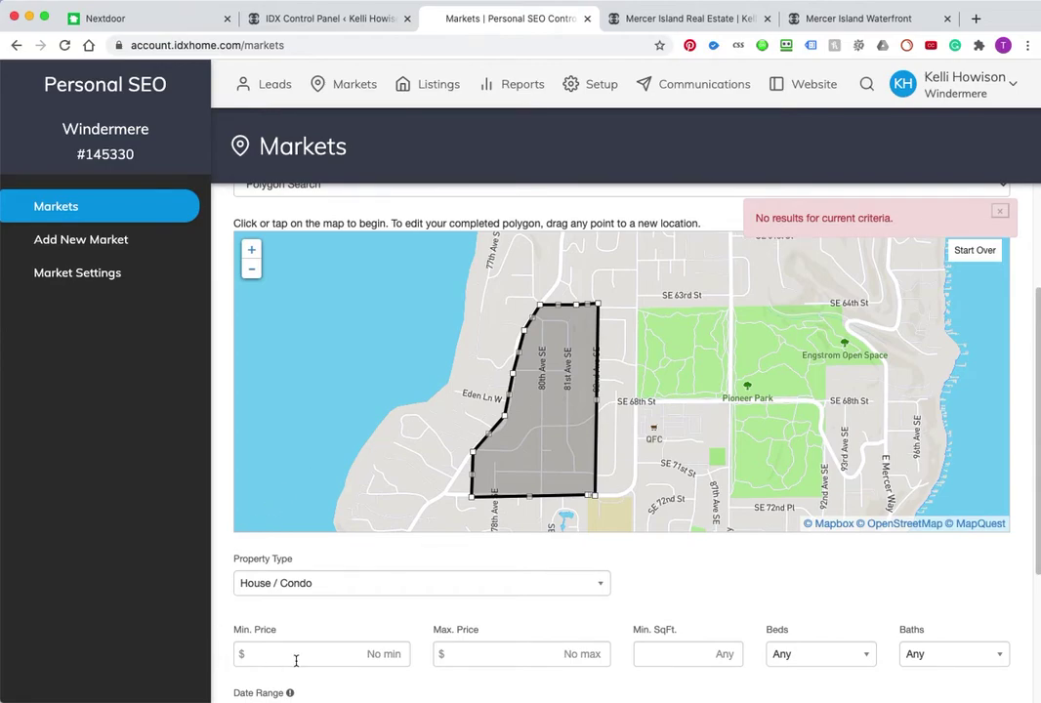
Save the new Mercer Meadows polygon-search market, keeping the House / Condo property type and no price limits
scroll(683, 601, down, 4)
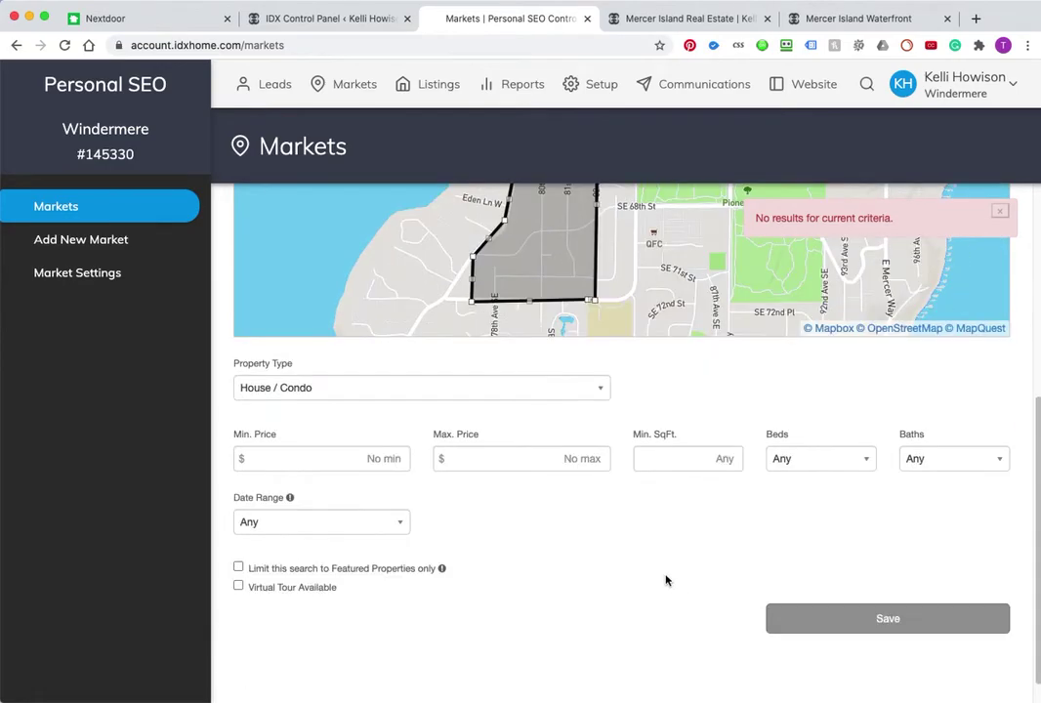
click(905, 626)
drag(332, 313, 144, 305)
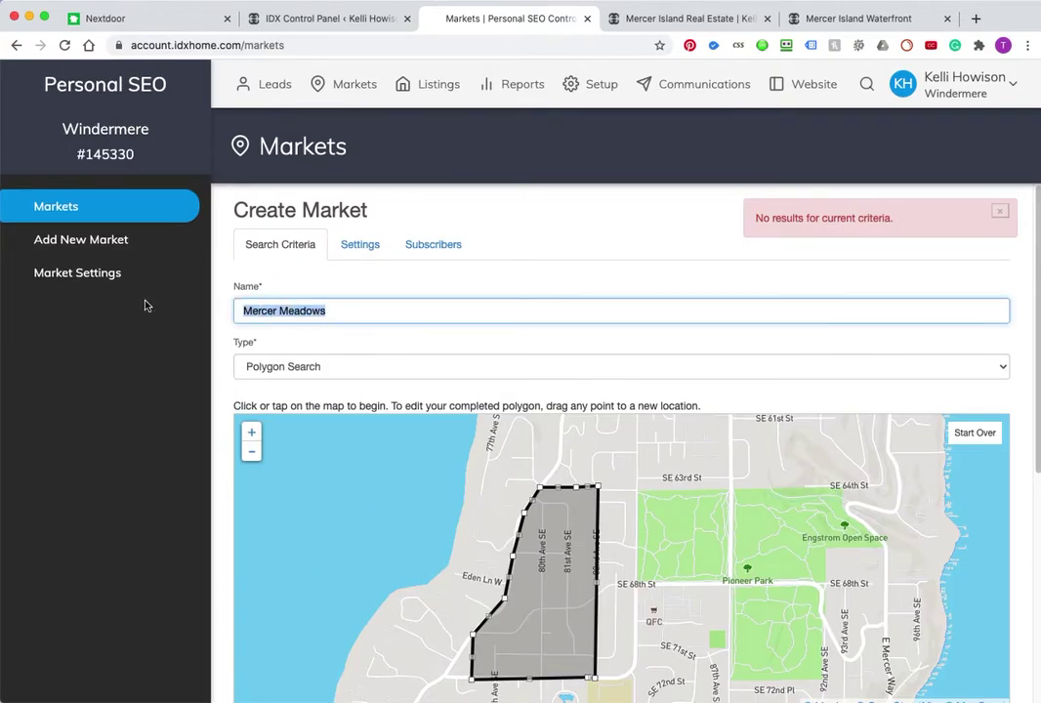
scroll(592, 499, down, 3)
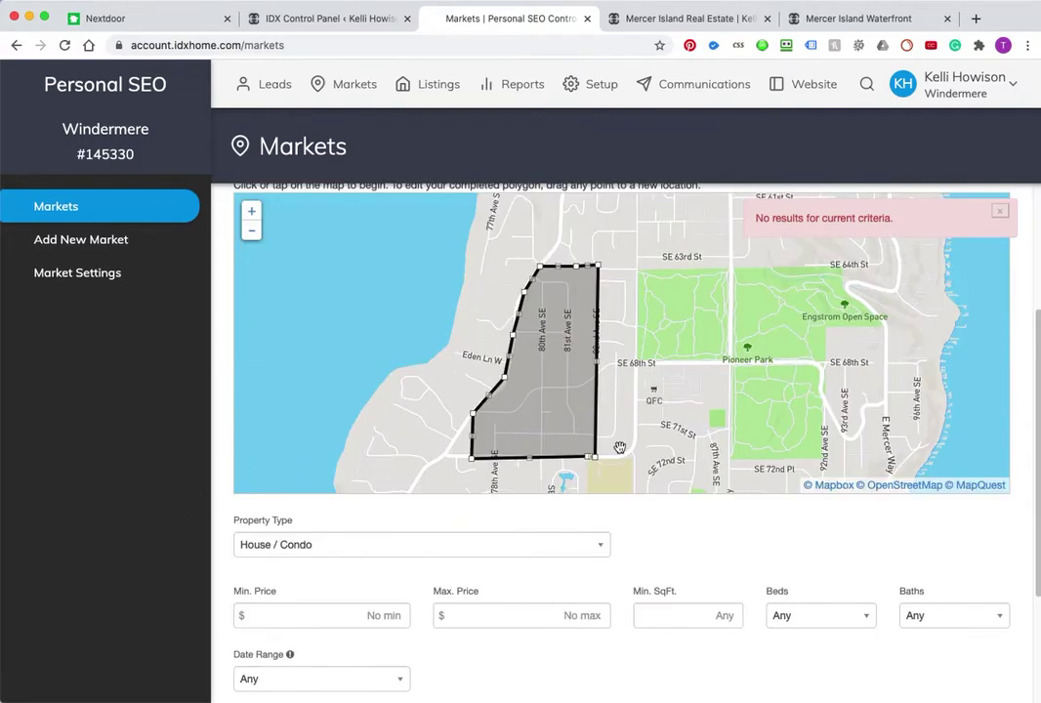
scroll(777, 374, down, 3)
click(856, 597)
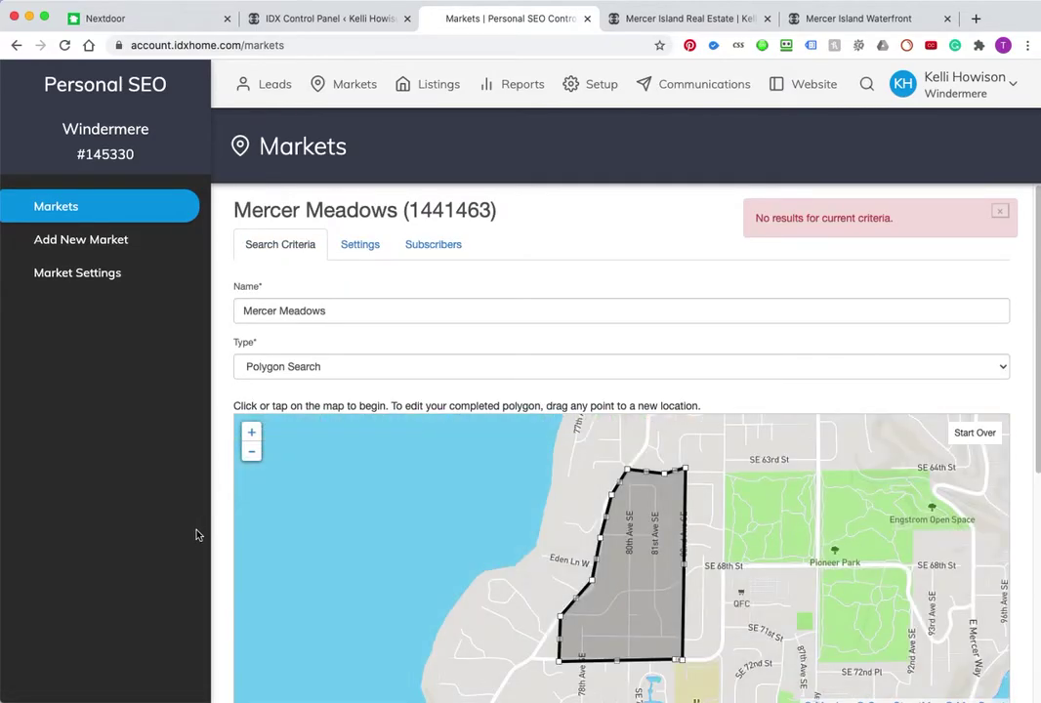
Look over the saved Mercer Meadows market and switch to the website's Mercer Island Real Estate page
scroll(215, 527, down, 5)
scroll(217, 527, up, 3)
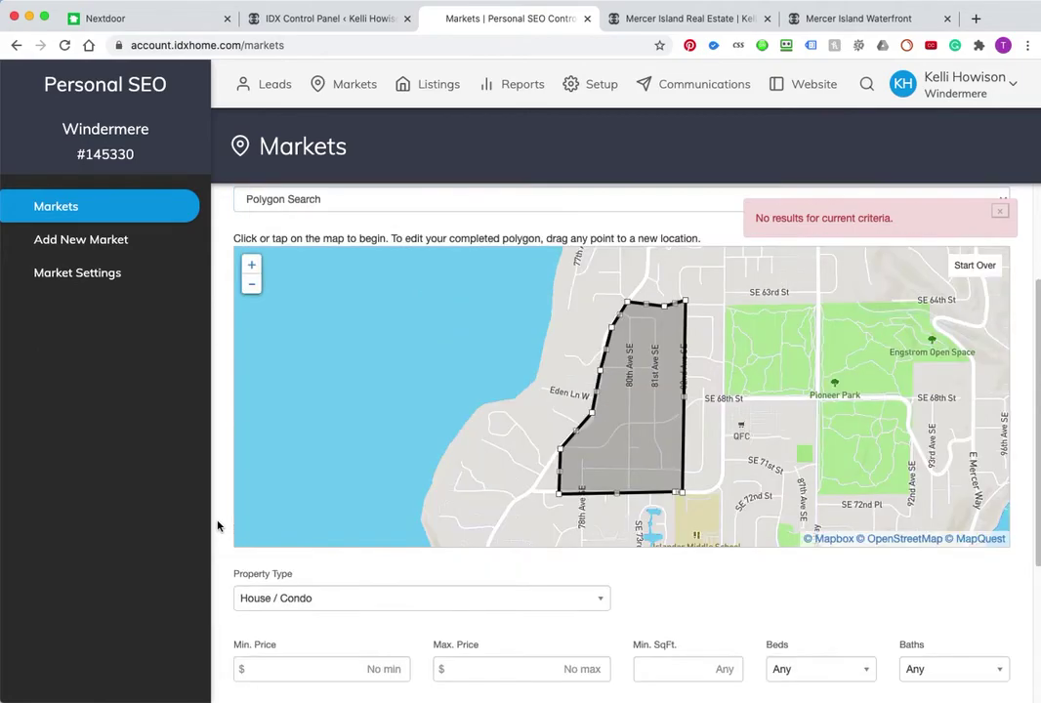
scroll(216, 526, up, 3)
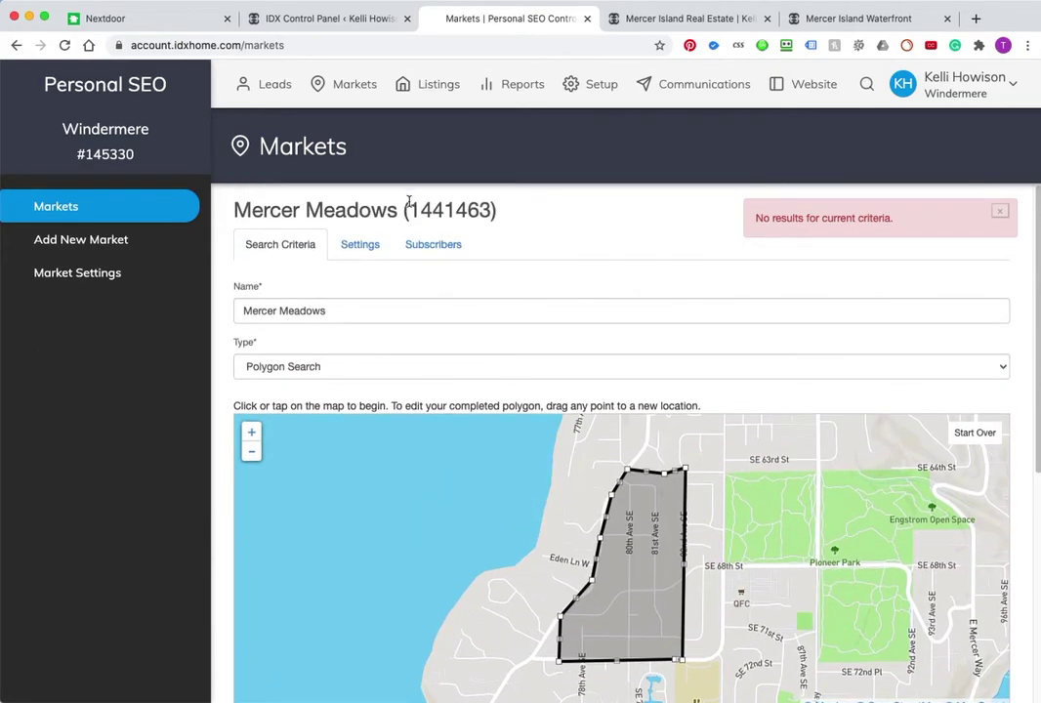
click(645, 20)
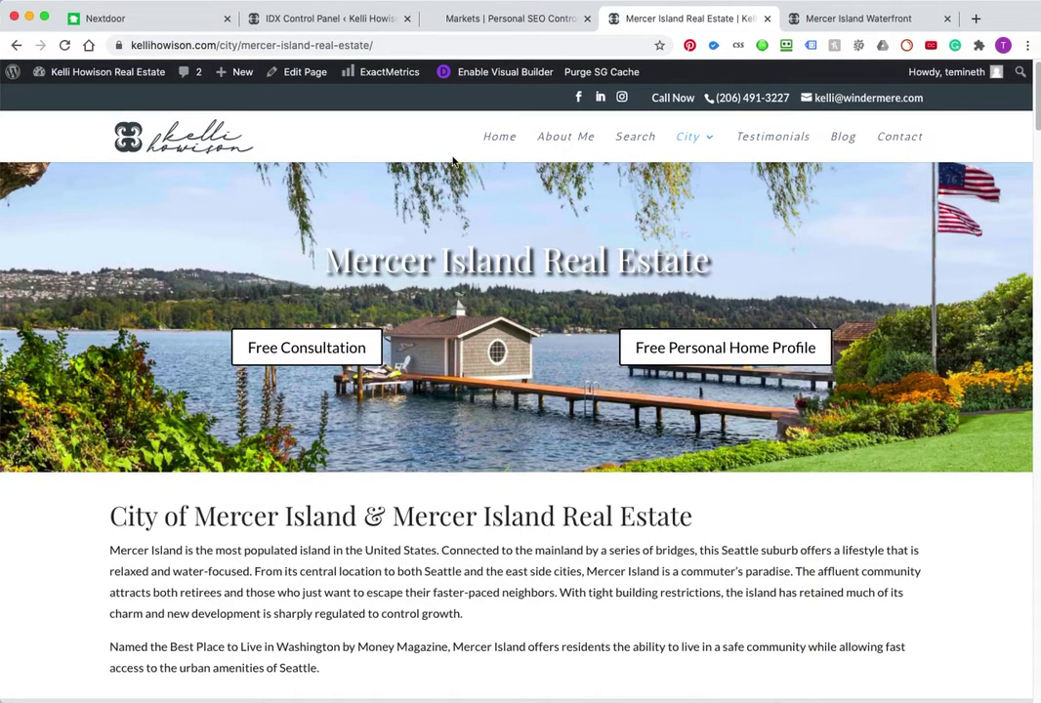
Open the Mercer Island Real Estate page in the Divi Visual Builder
scroll(388, 470, down, 10)
scroll(406, 278, up, 5)
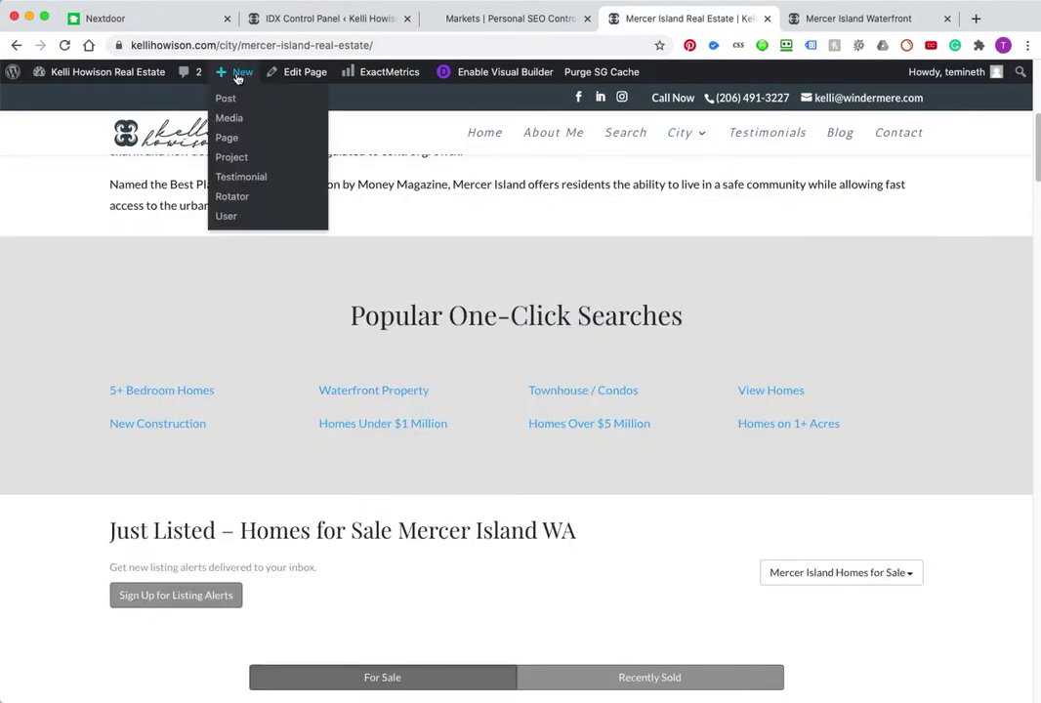
click(496, 71)
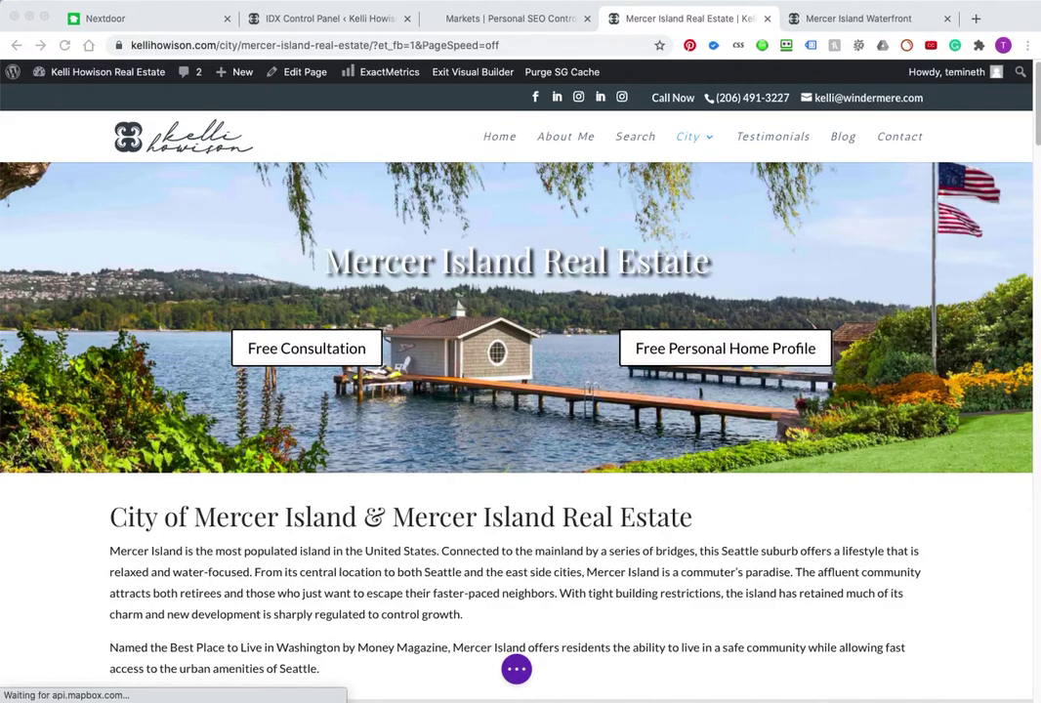
key(super+Tab)
drag(476, 39, 343, 2)
key(super+Tab)
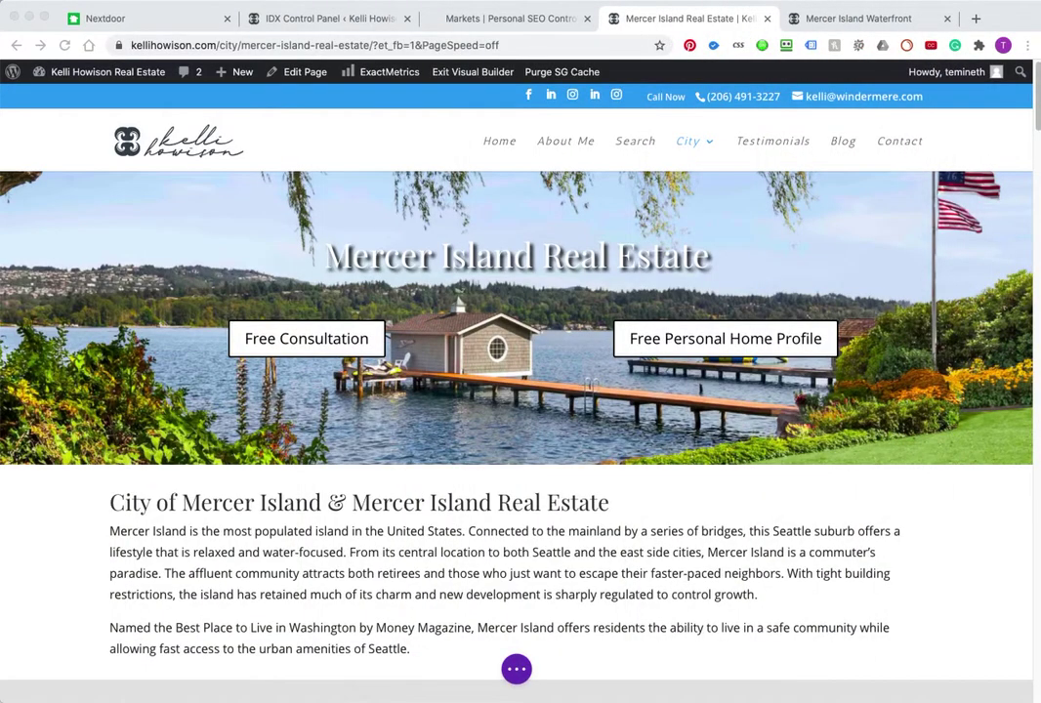
Copy the heading and optima_express_toppicks shortcode from the Just Listed text module into a blank document in the text editor
scroll(495, 478, down, 10)
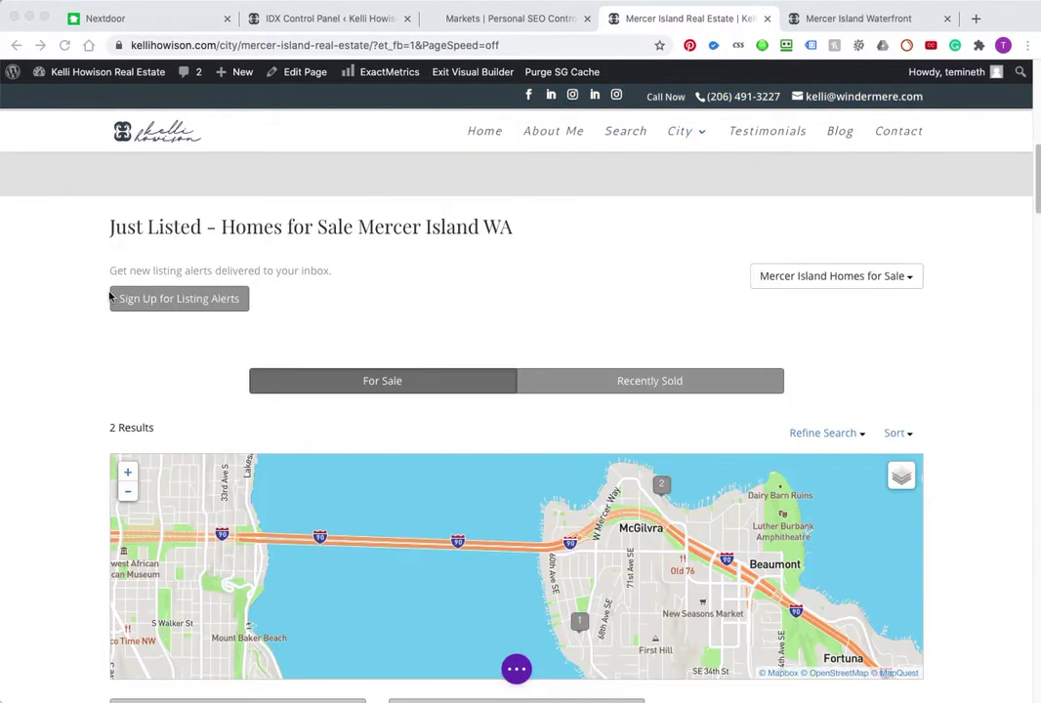
click(390, 234)
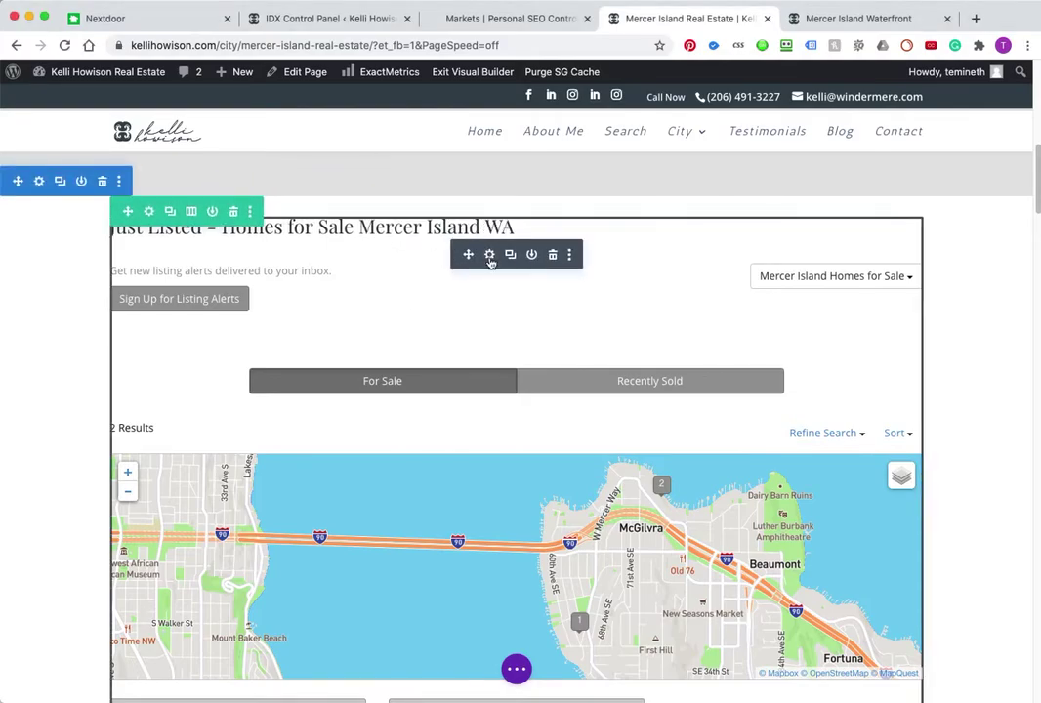
click(489, 254)
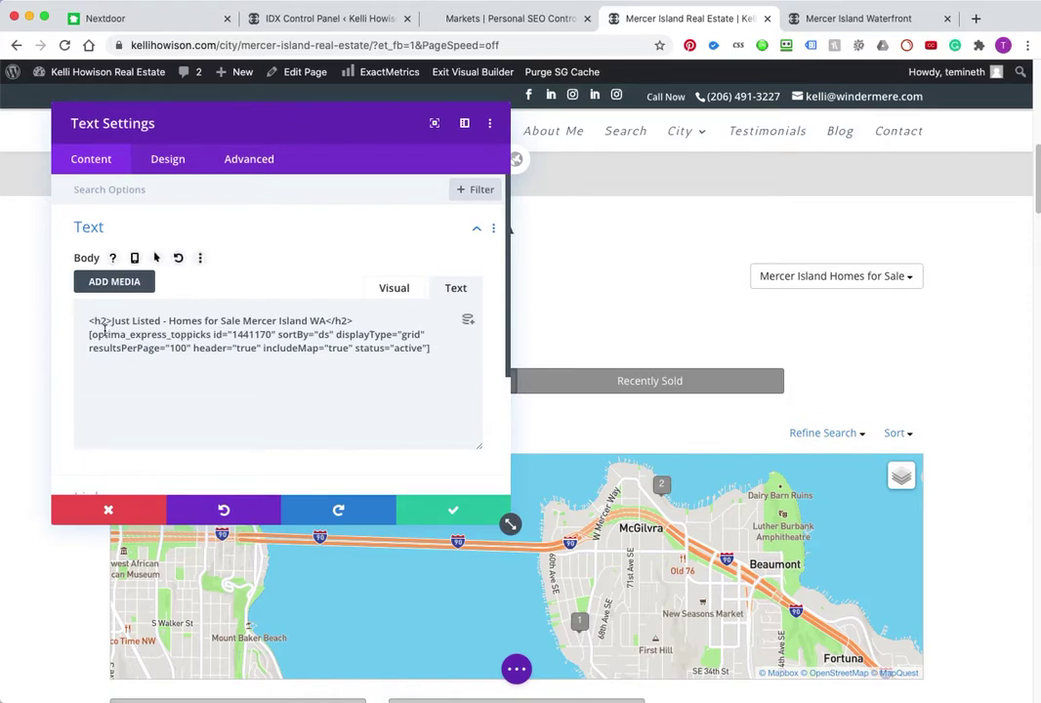
drag(436, 351, 84, 316)
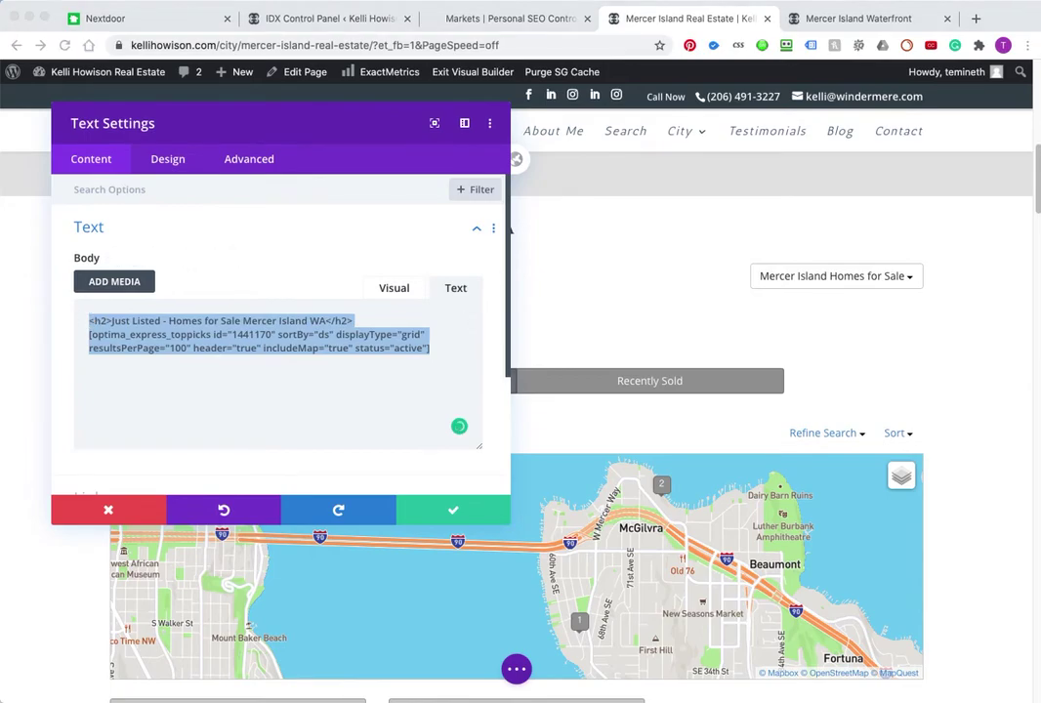
drag(0, 108, 364, 107)
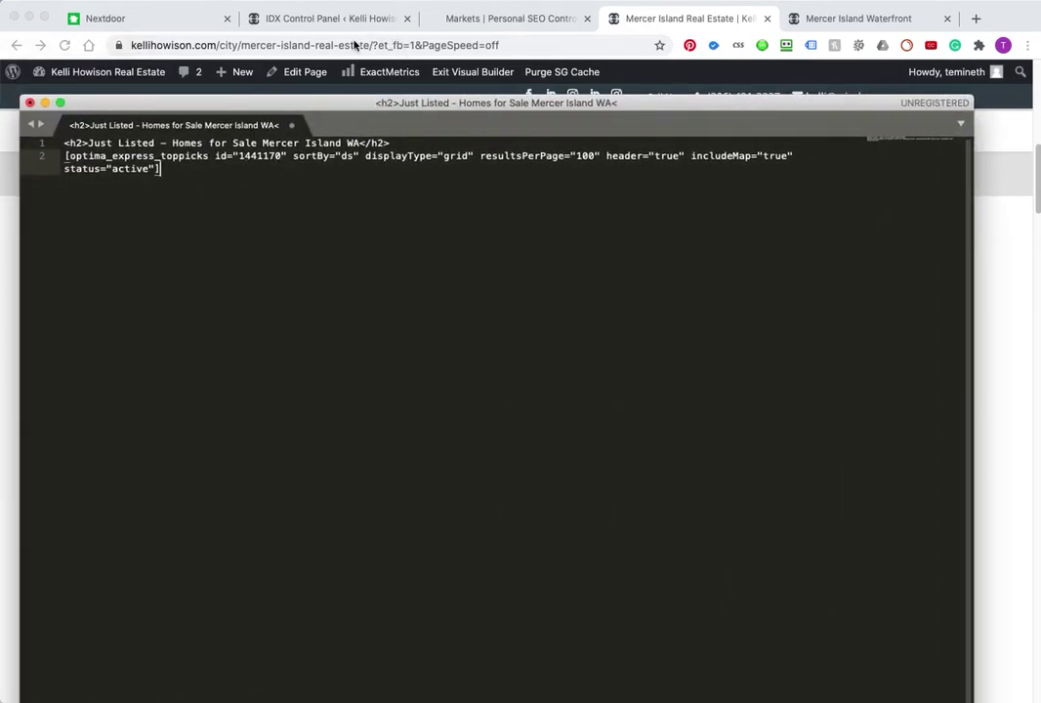
drag(382, 102, 337, 107)
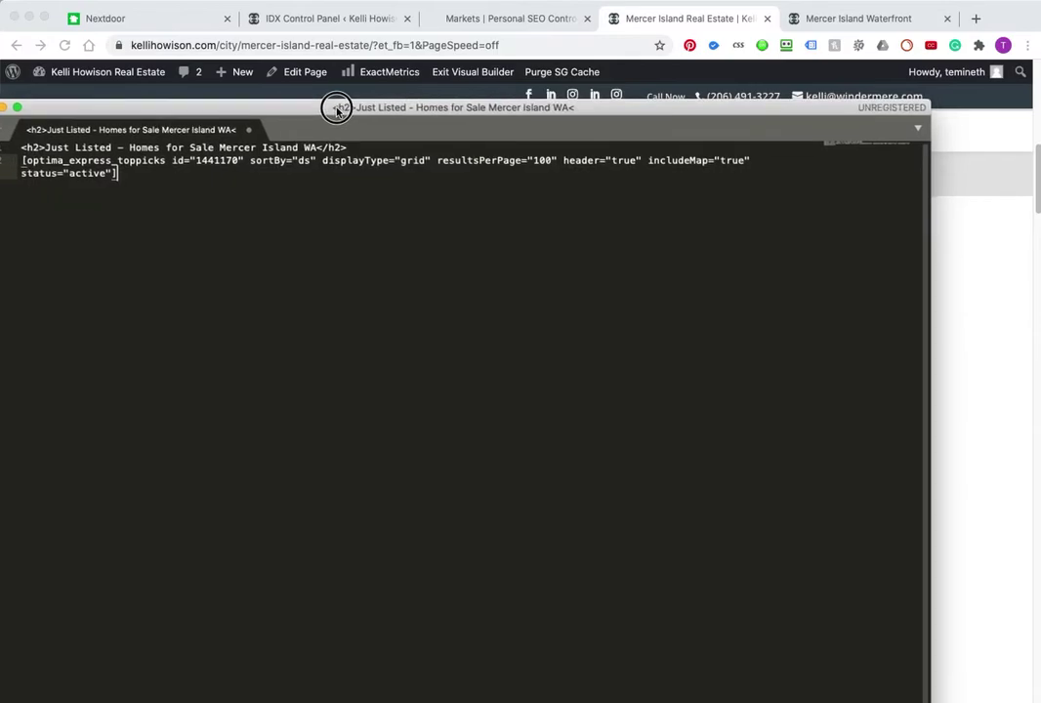
Copy the Mercer Meadows market ID from the IDX control panel and replace the shortcode's id in the text editor with 1441463
click(475, 19)
drag(413, 209, 485, 214)
key(super+c)
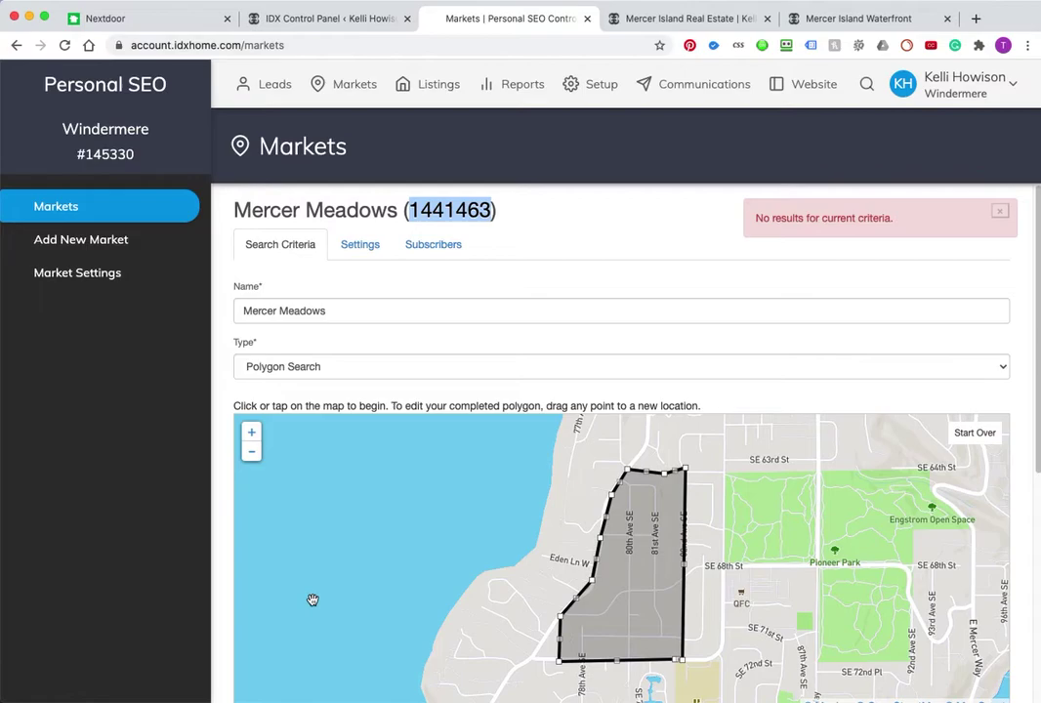
key(super+Tab)
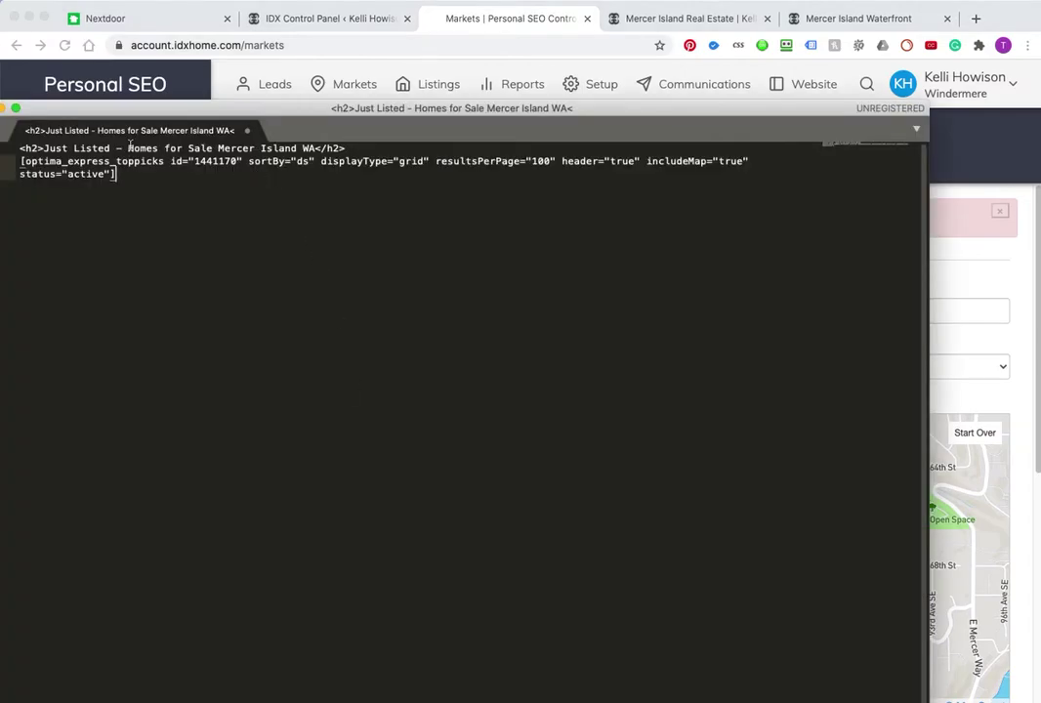
drag(193, 163, 238, 162)
key(super+v)
drag(226, 114, 388, 268)
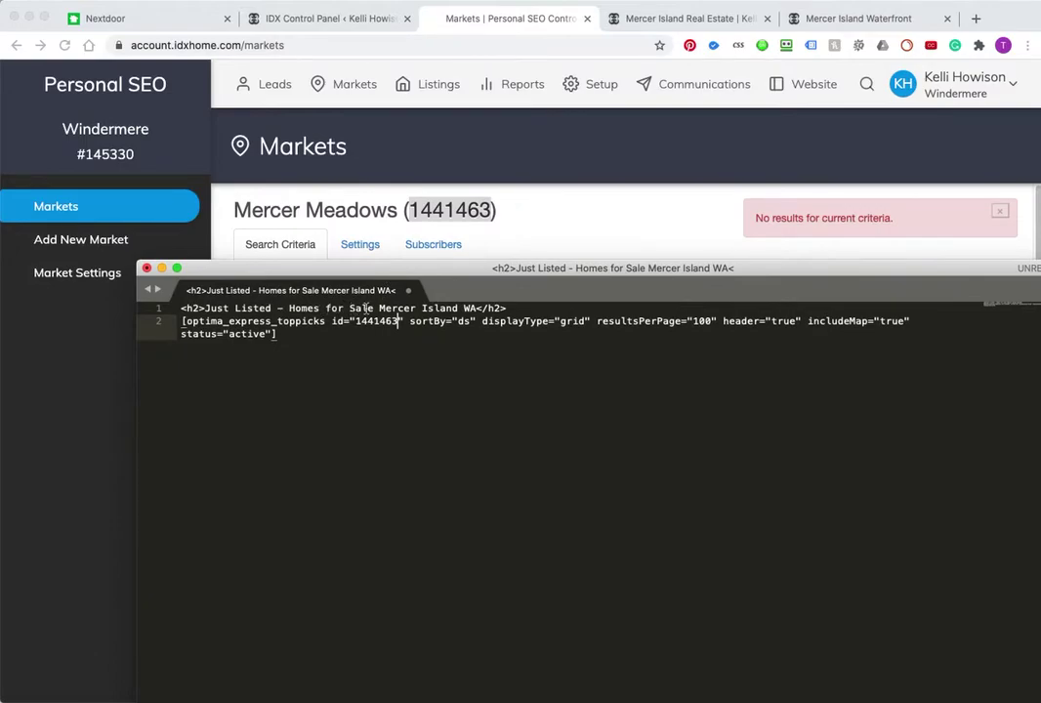
Insert "Mercer Meados" before "Homes for Sale" in the snippet's h2 heading
click(375, 309)
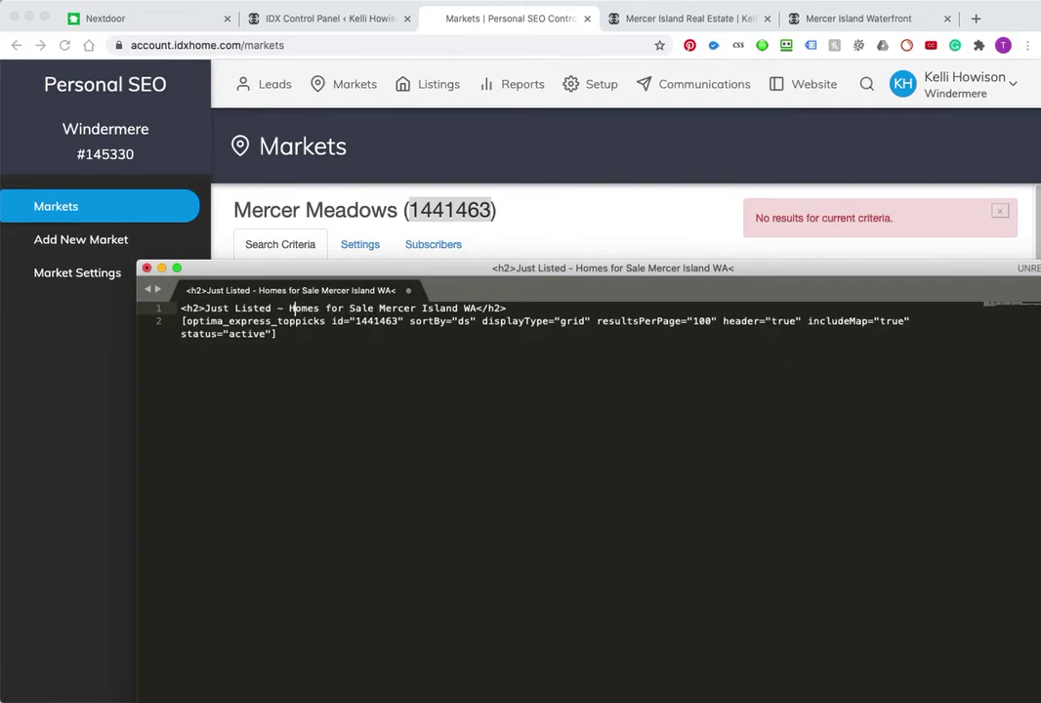
text(Mer)
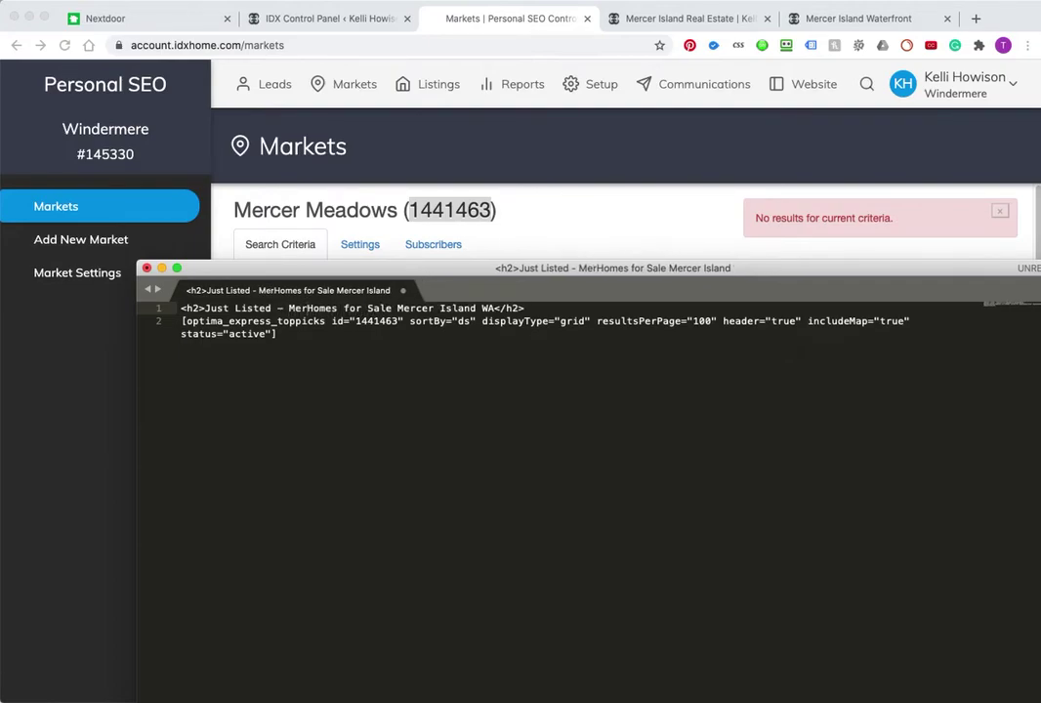
text(cer meadows)
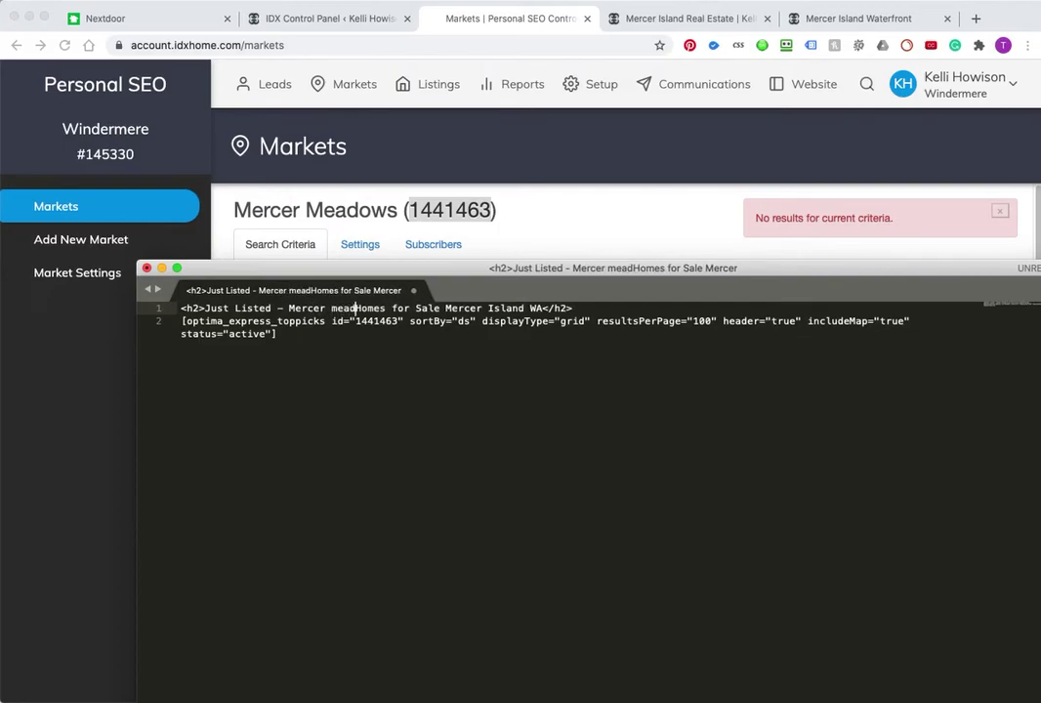
key(BackSpace)
key(BackSpace)
key(BackSpace)
key(BackSpace)
key(BackSpace)
key(BackSpace)
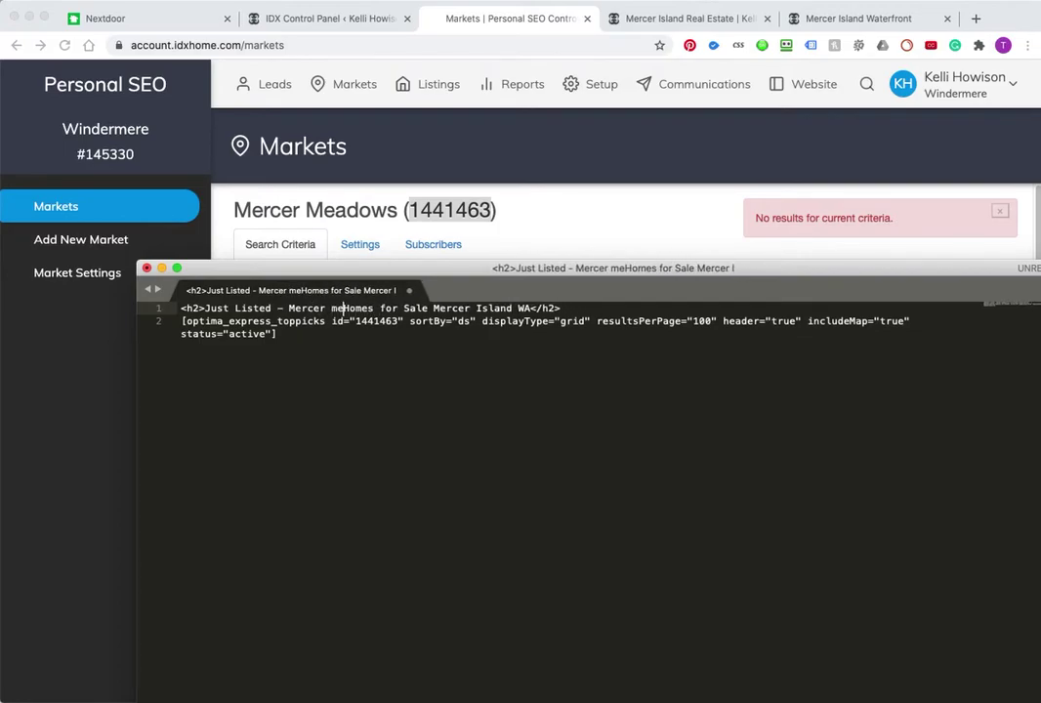
key(BackSpace)
text(Meados)
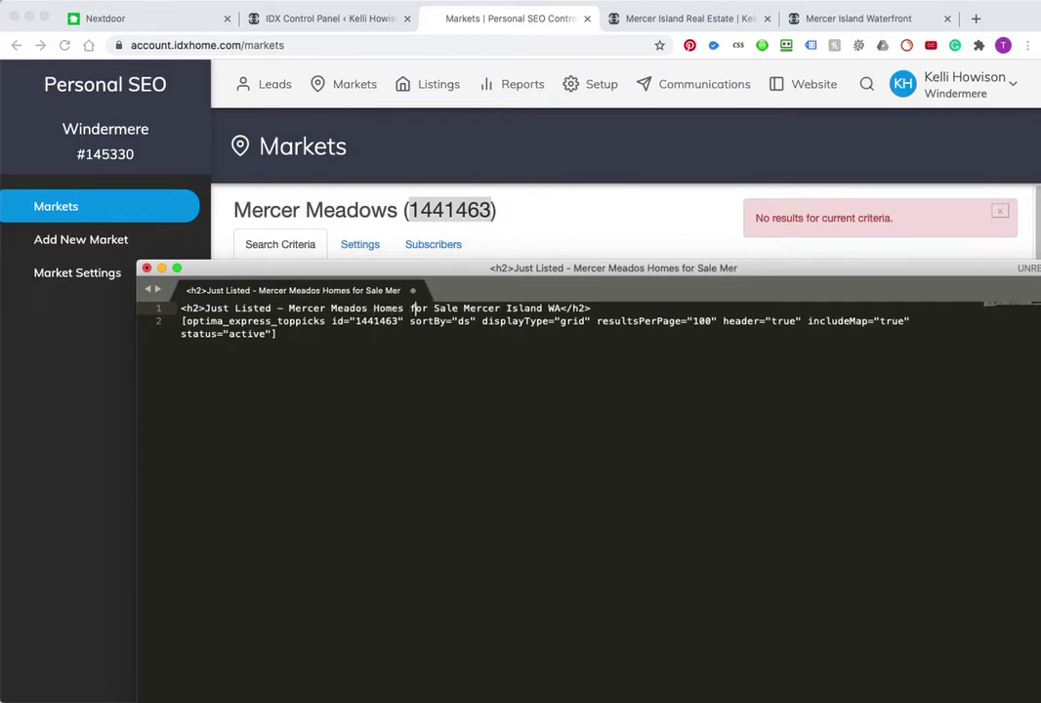
Remove "Mercer Island WA" from the end of the heading, select the complete snippet and put the text editor aside
key(Delete)
key(Delete)
key(Delete)
key(Delete)
key(Delete)
key(Delete)
key(Delete)
key(Delete)
key(Delete)
key(Delete)
key(Delete)
key(Delete)
key(Delete)
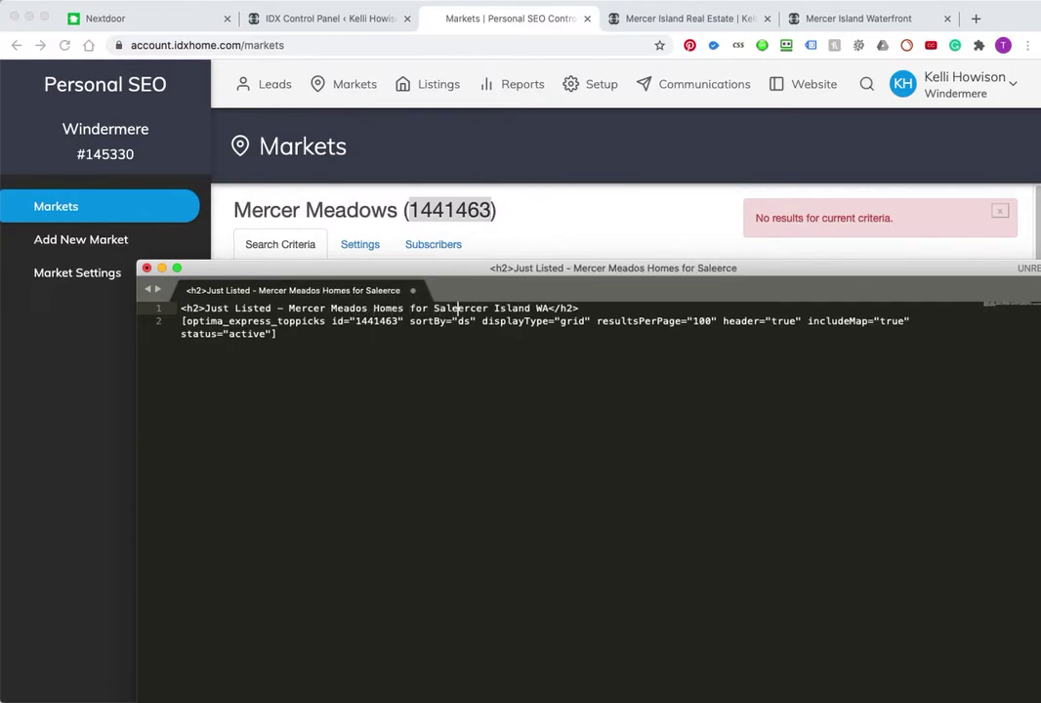
key(Delete)
key(Delete)
key(Delete)
key(Delete)
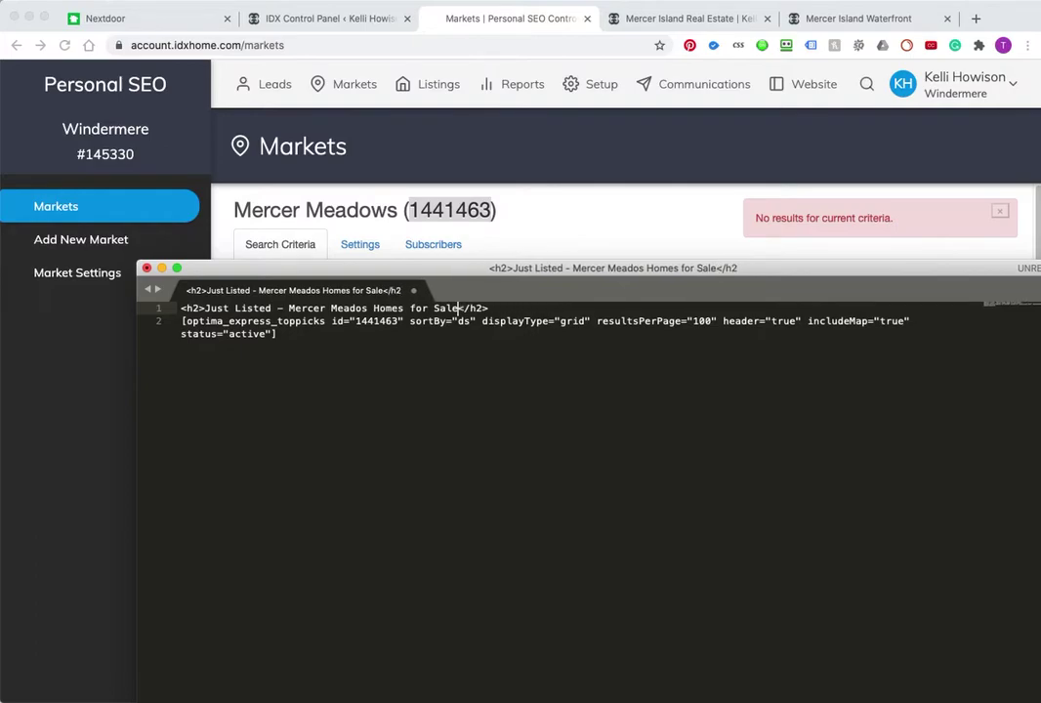
click(327, 356)
drag(301, 337, 145, 286)
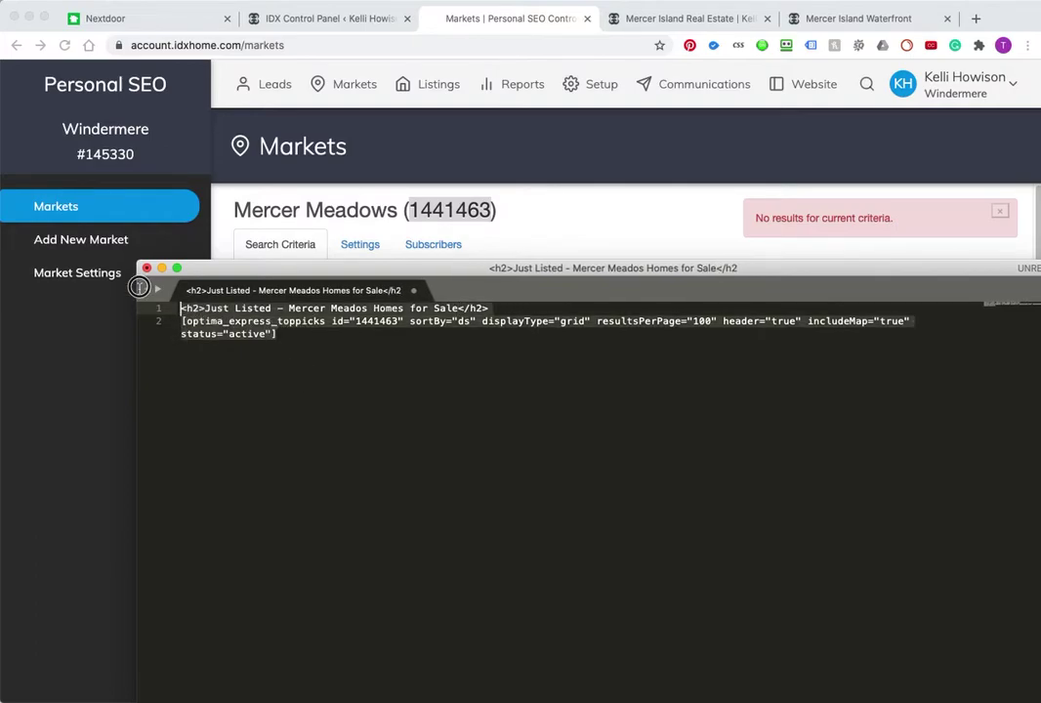
key(super+m)
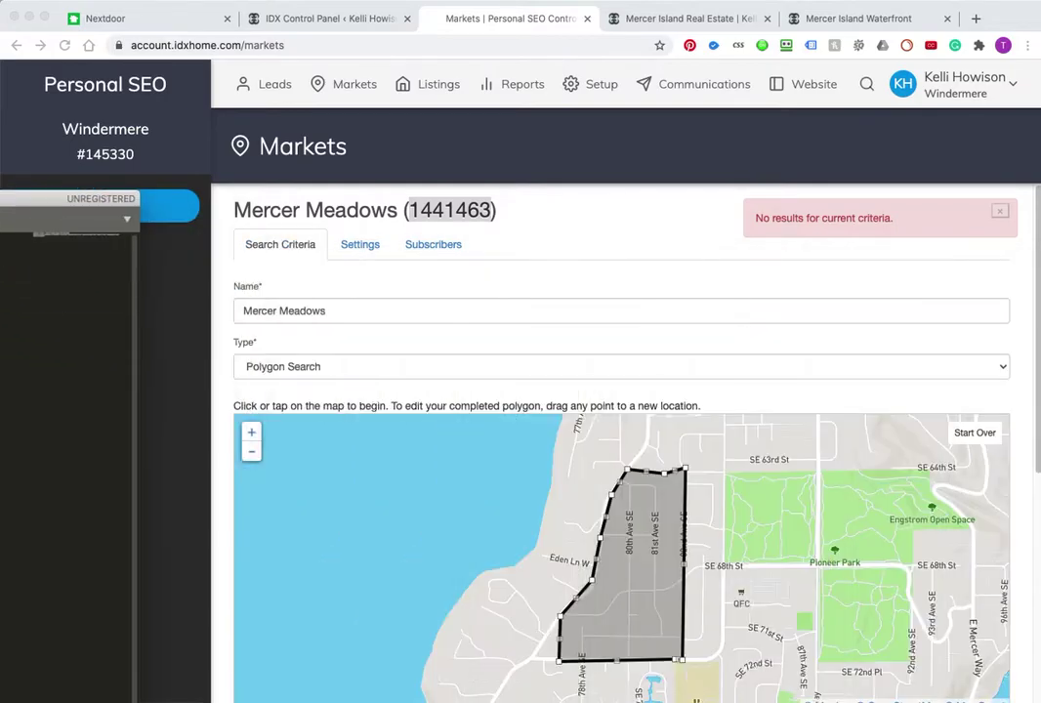
Return to the Mercer Island Real Estate page, close its text module settings and exit the Visual Builder
click(660, 18)
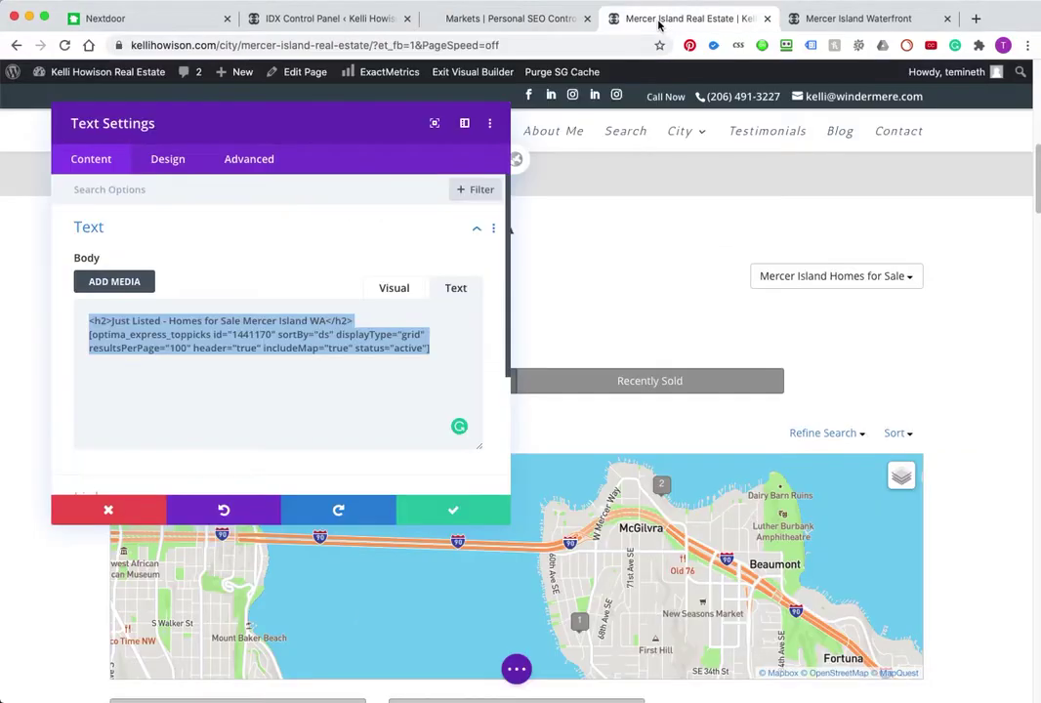
click(457, 504)
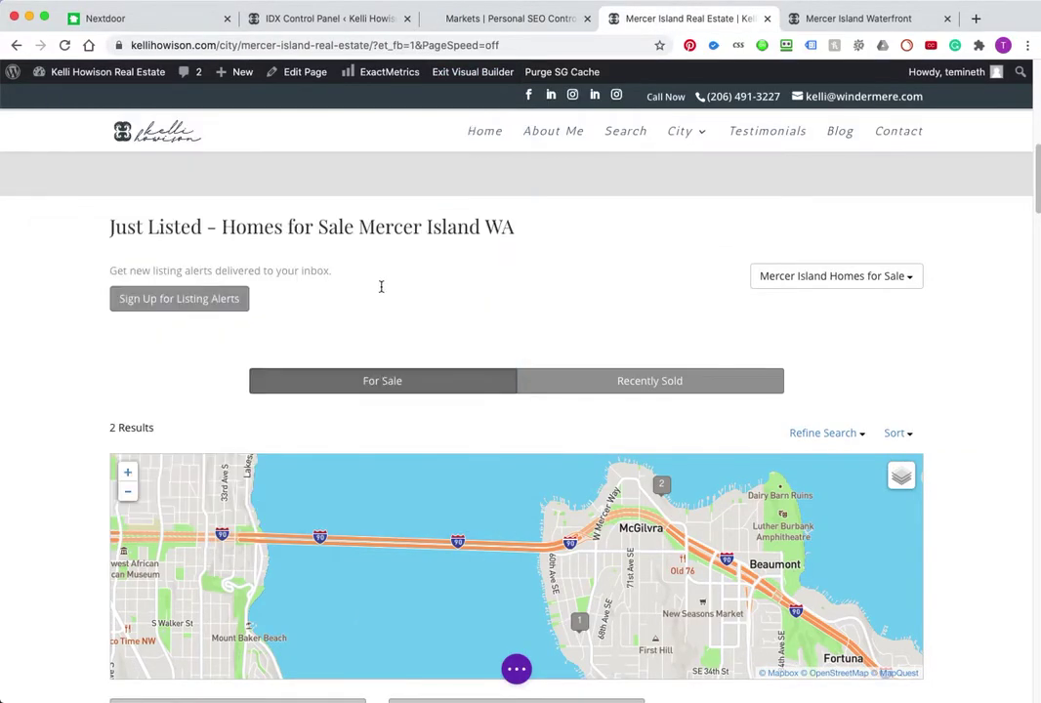
click(467, 73)
click(426, 471)
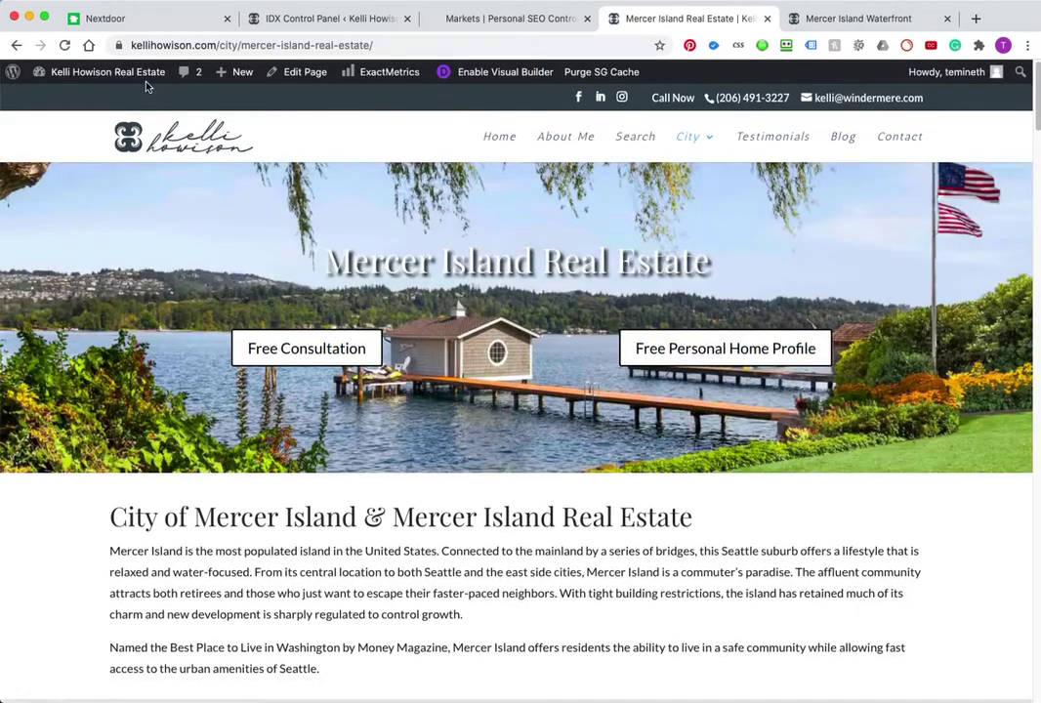
Open the site's list of all pages from the dashboard and look through the existing Mercer Island neighborhood pages
mouse_move(98, 72)
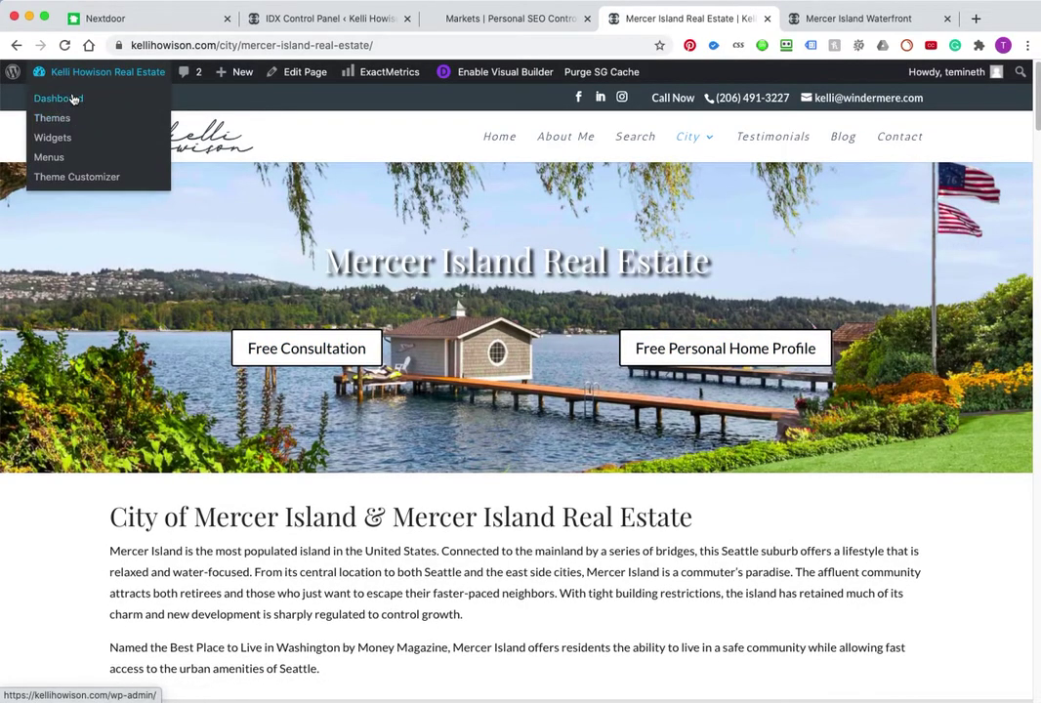
click(54, 100)
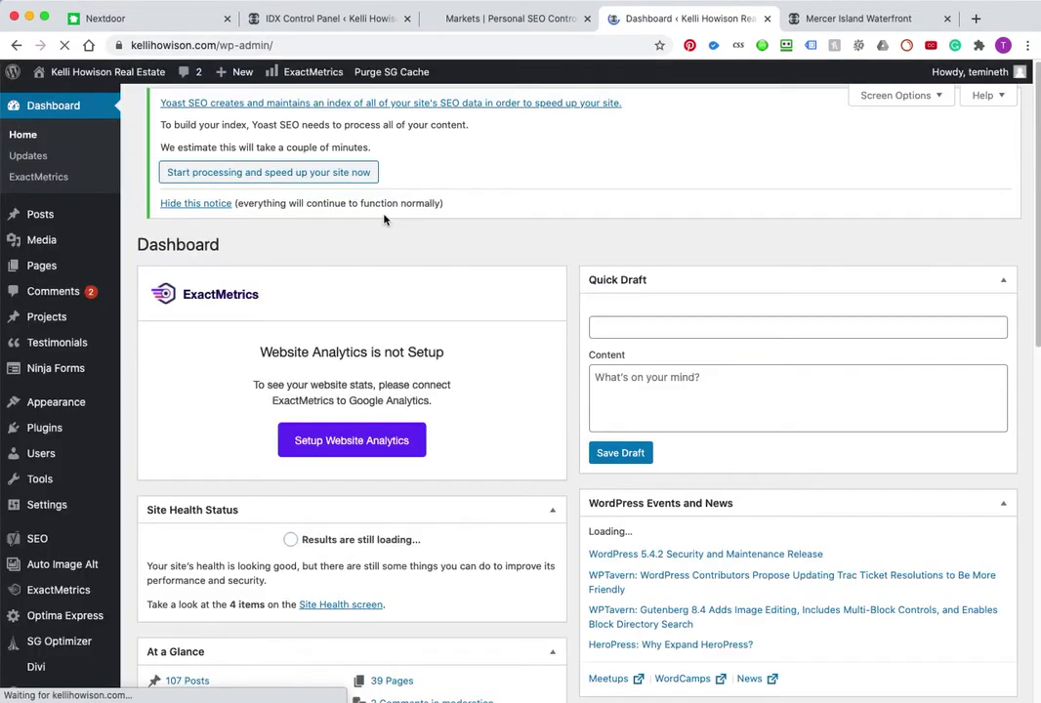
mouse_move(34, 267)
click(153, 269)
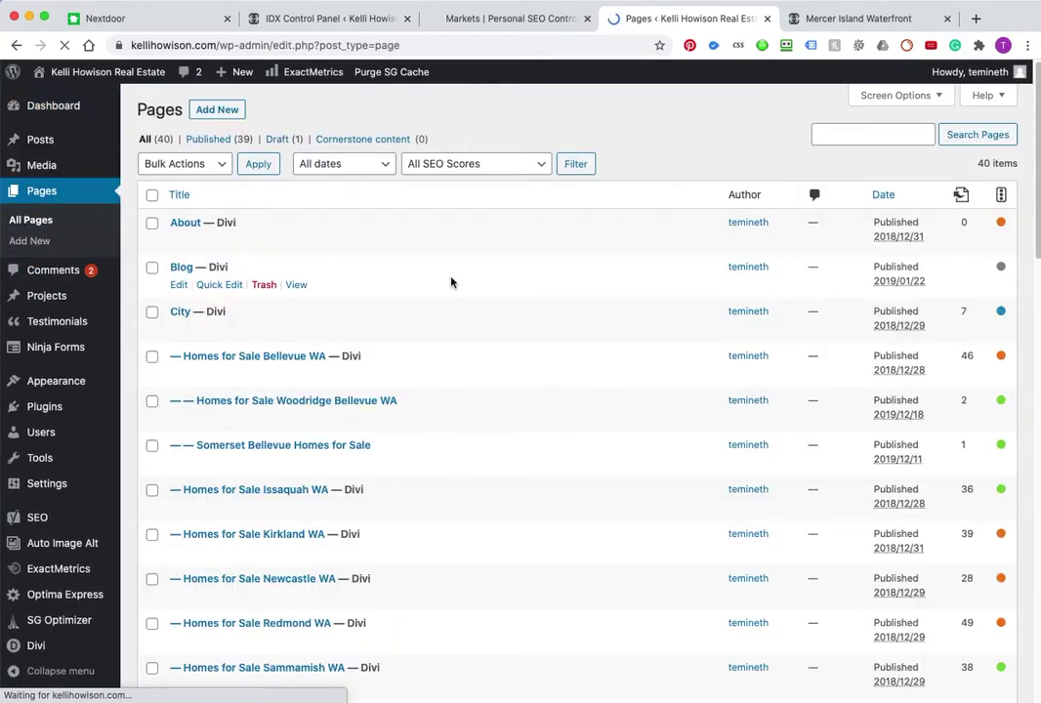
scroll(411, 484, down, 2)
scroll(411, 485, down, 10)
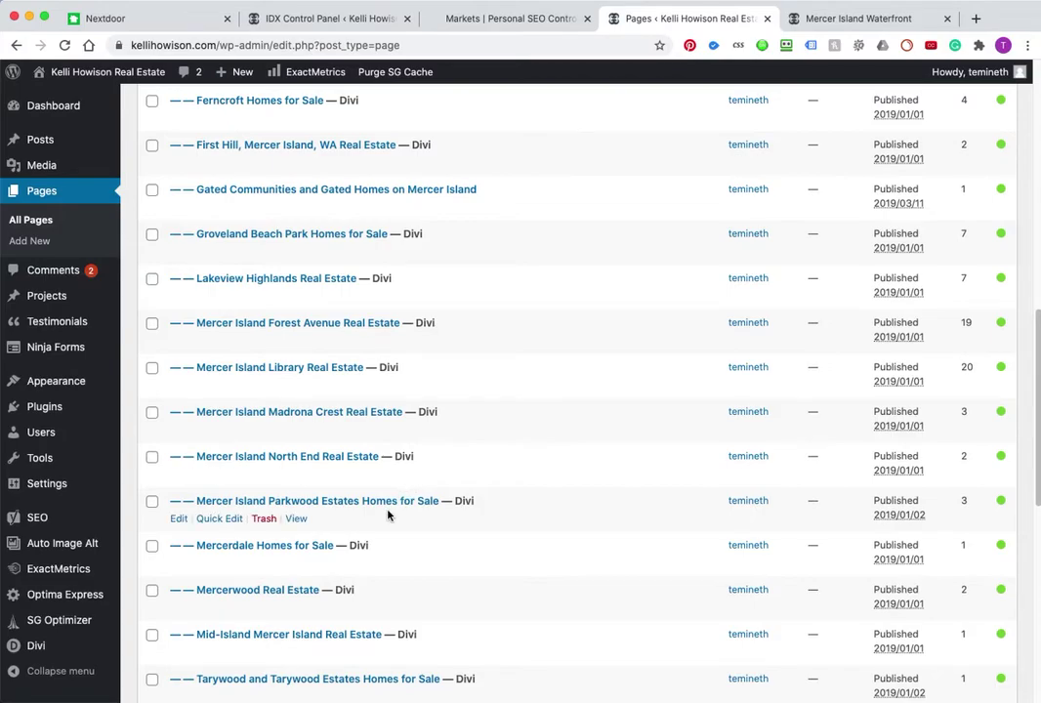
scroll(356, 442, down, 3)
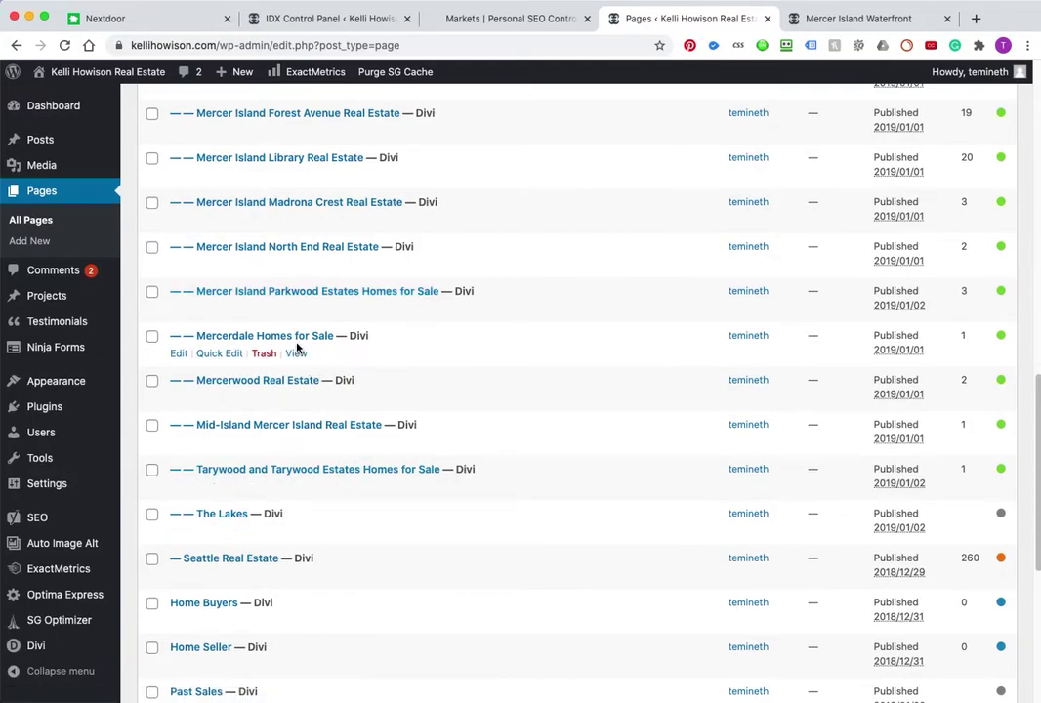
scroll(297, 349, up, 10)
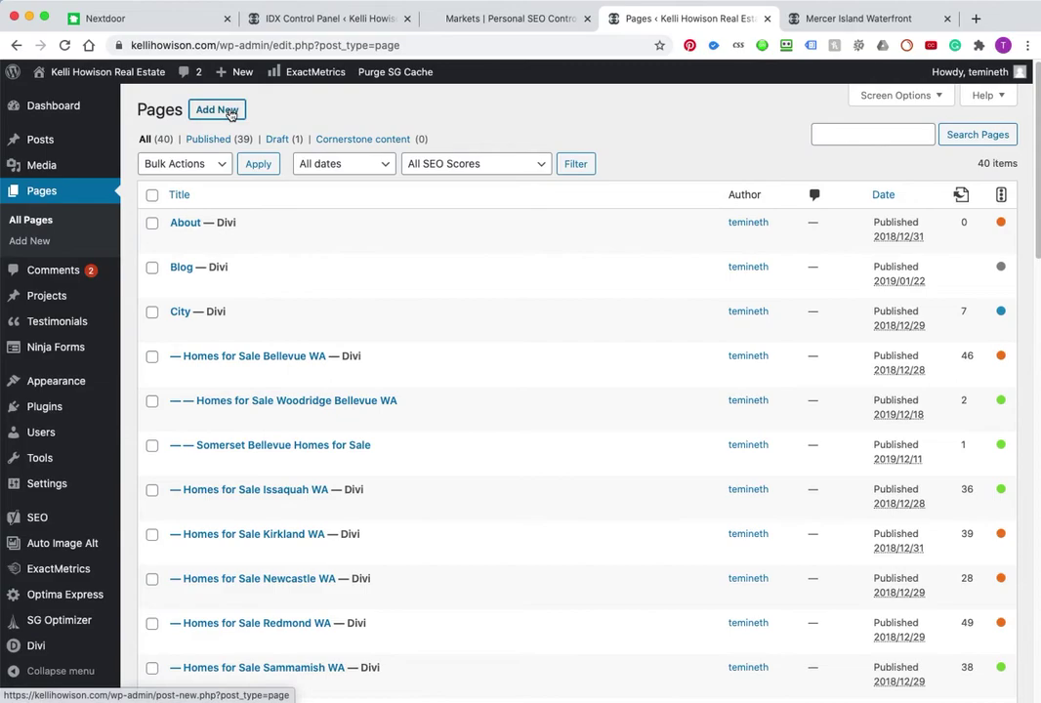
Create a new page titled "Mercer Meados Homes for Sale", copying the title from the snippet's heading in the text editor
click(228, 112)
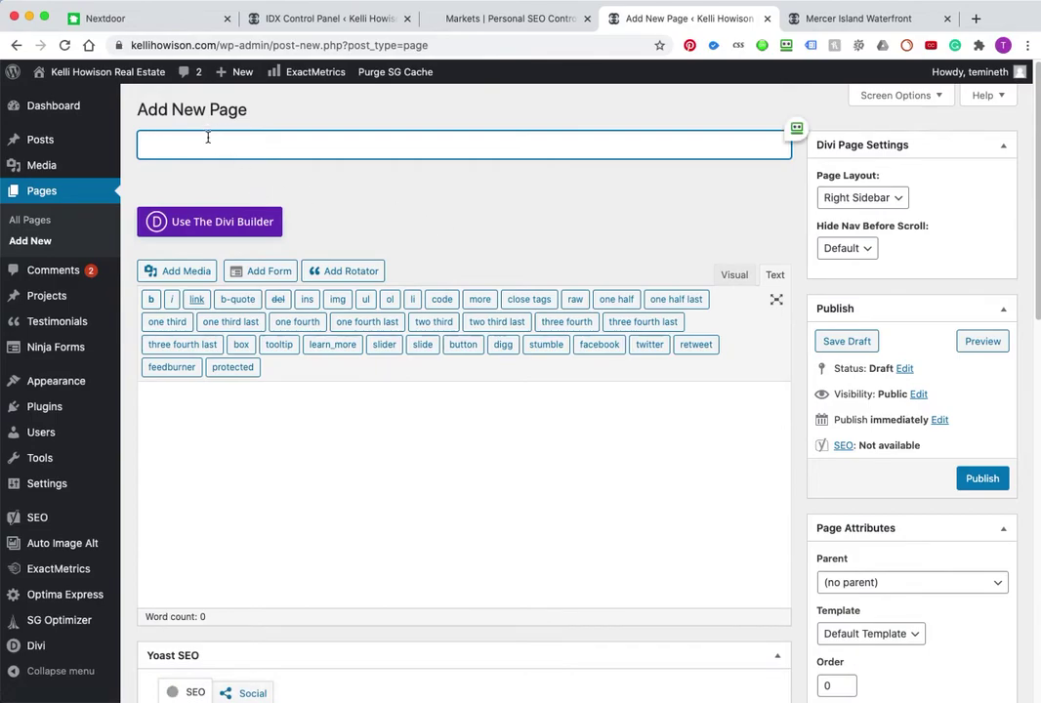
key(super+Tab)
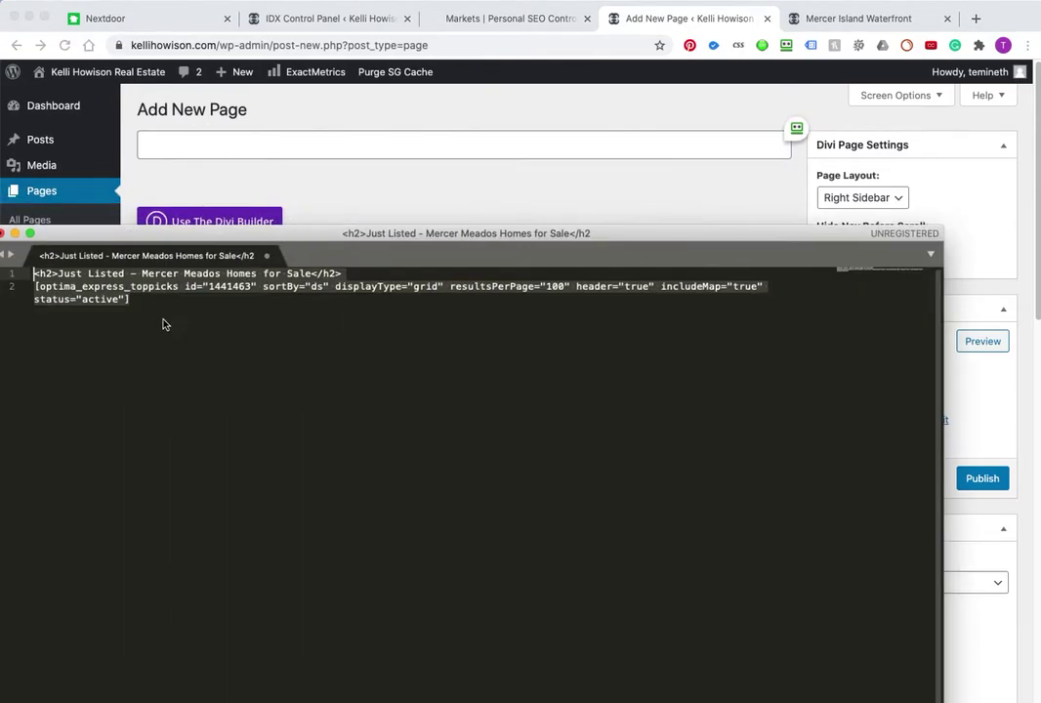
click(142, 274)
drag(142, 271, 312, 269)
key(super+c)
click(211, 145)
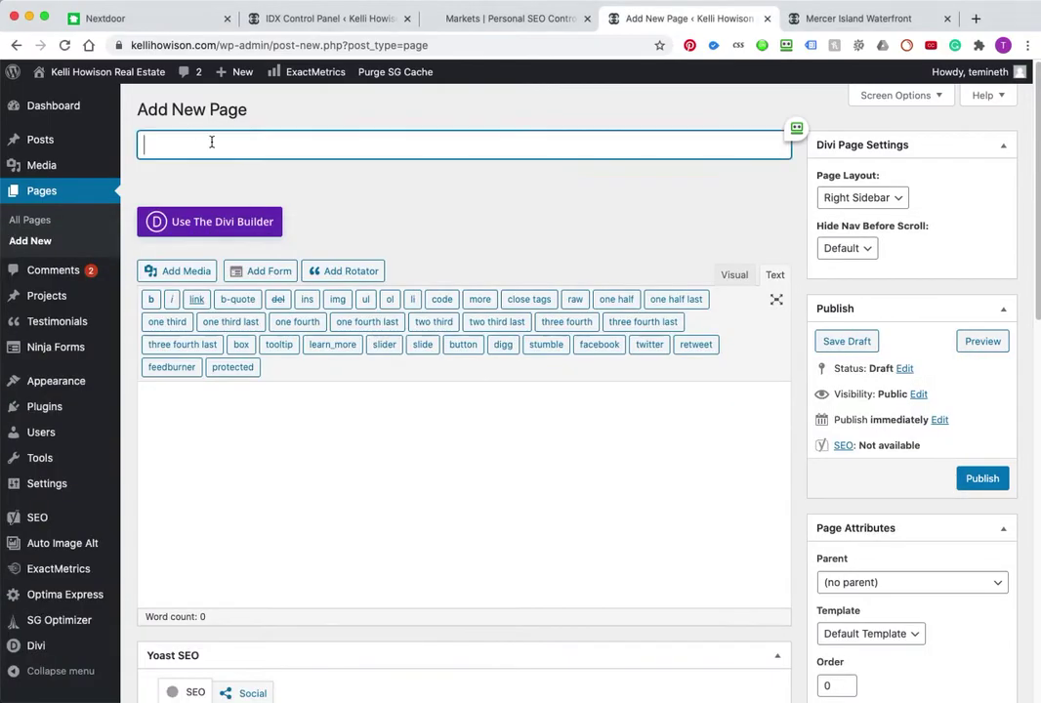
key(super+v)
Set Mercer Island Real Estate as the new page's parent
click(896, 582)
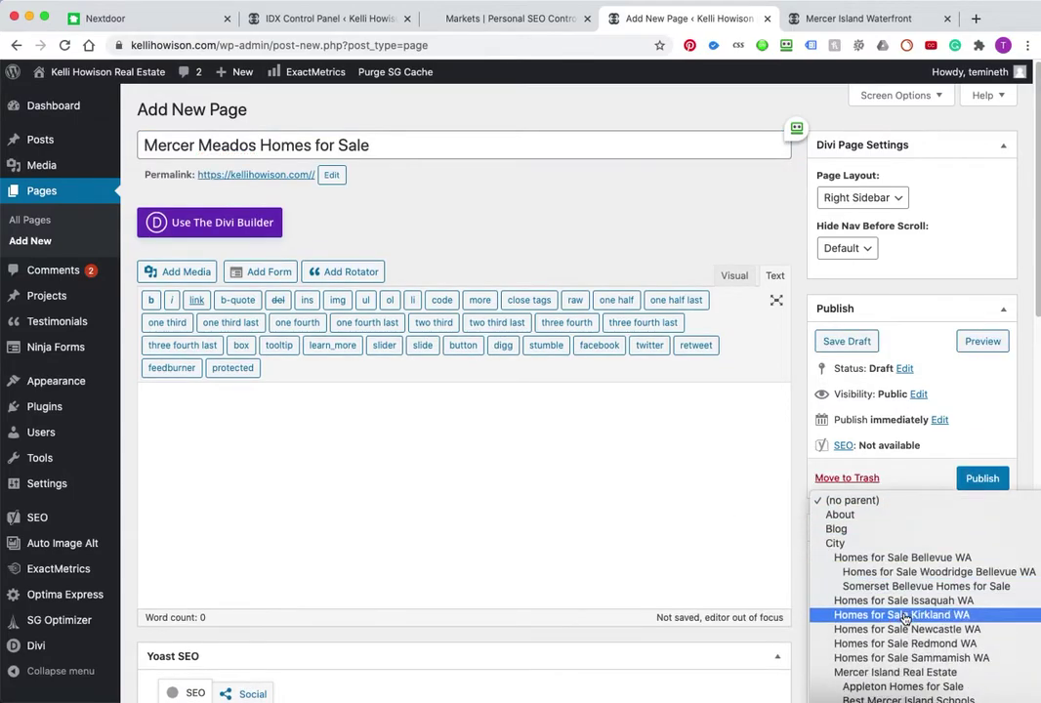
scroll(908, 677, down, 5)
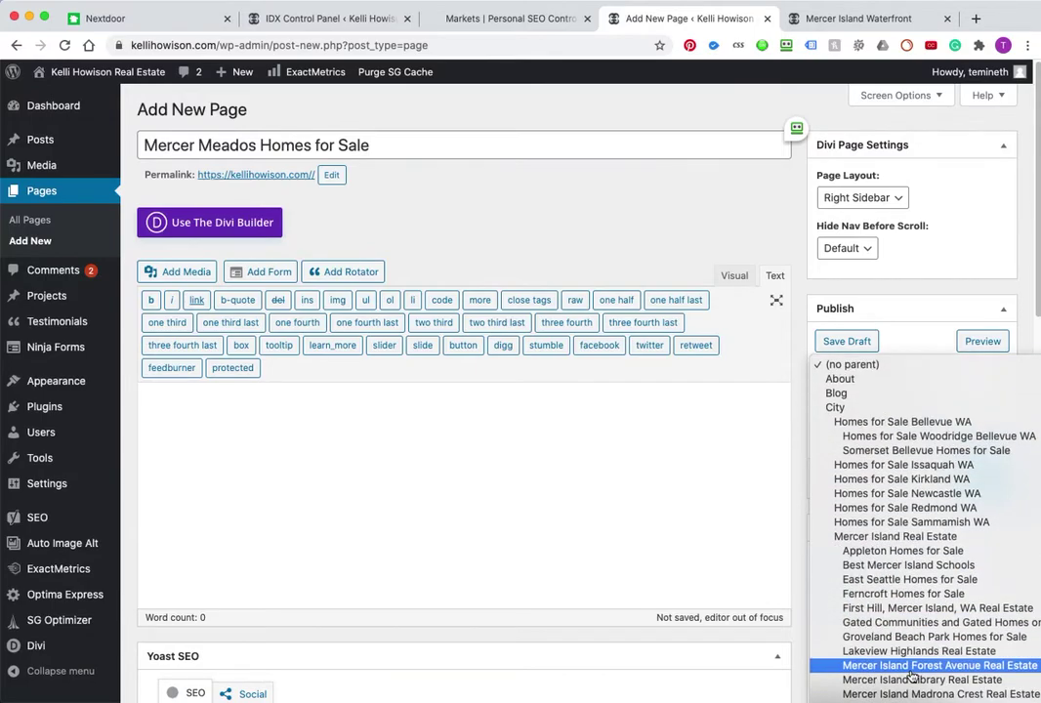
scroll(911, 674, down, 2)
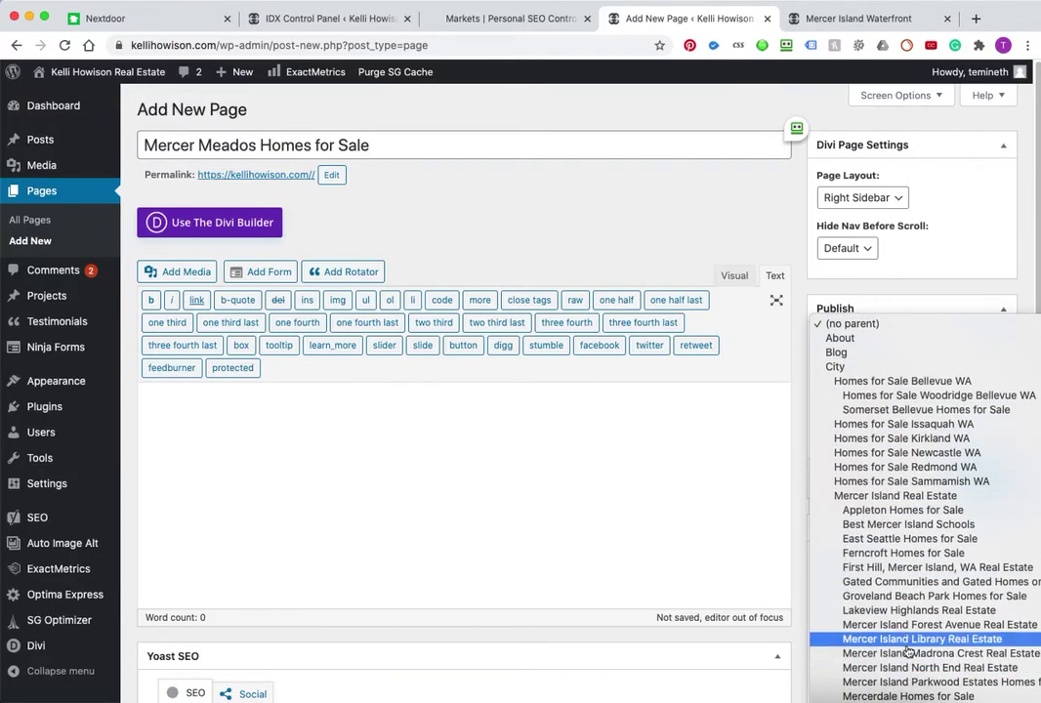
click(906, 496)
Copy the complete "Just Listed" heading and optima_express_toppicks shortcode from the text editor into the new page's content
click(356, 417)
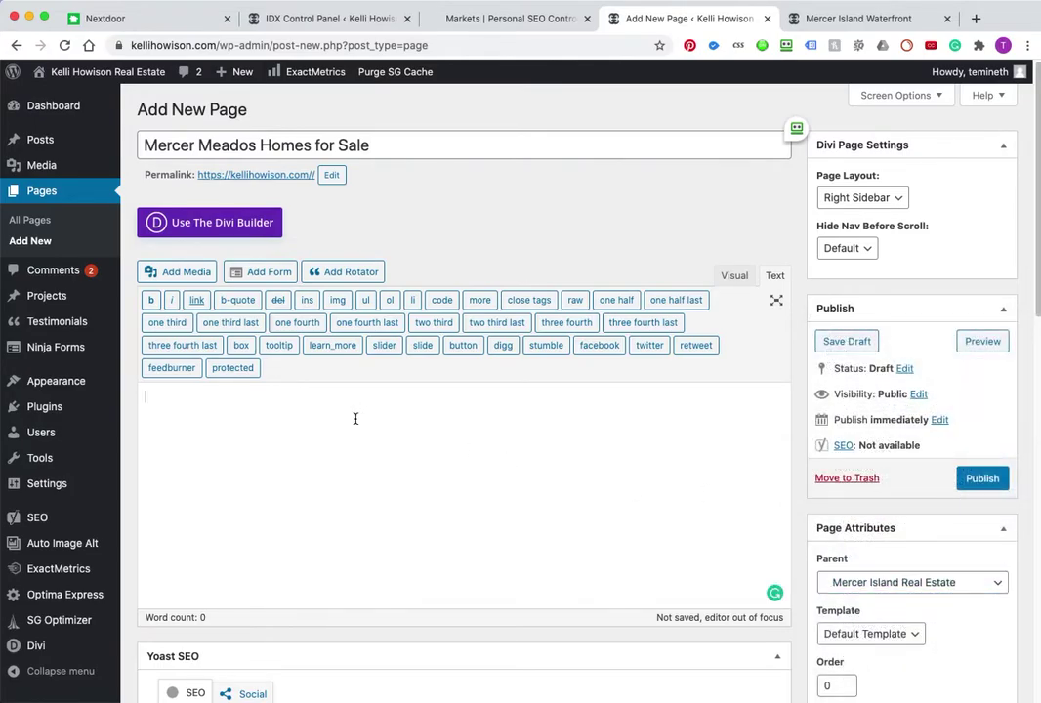
key(super+Tab)
drag(137, 300, 10, 255)
key(super+c)
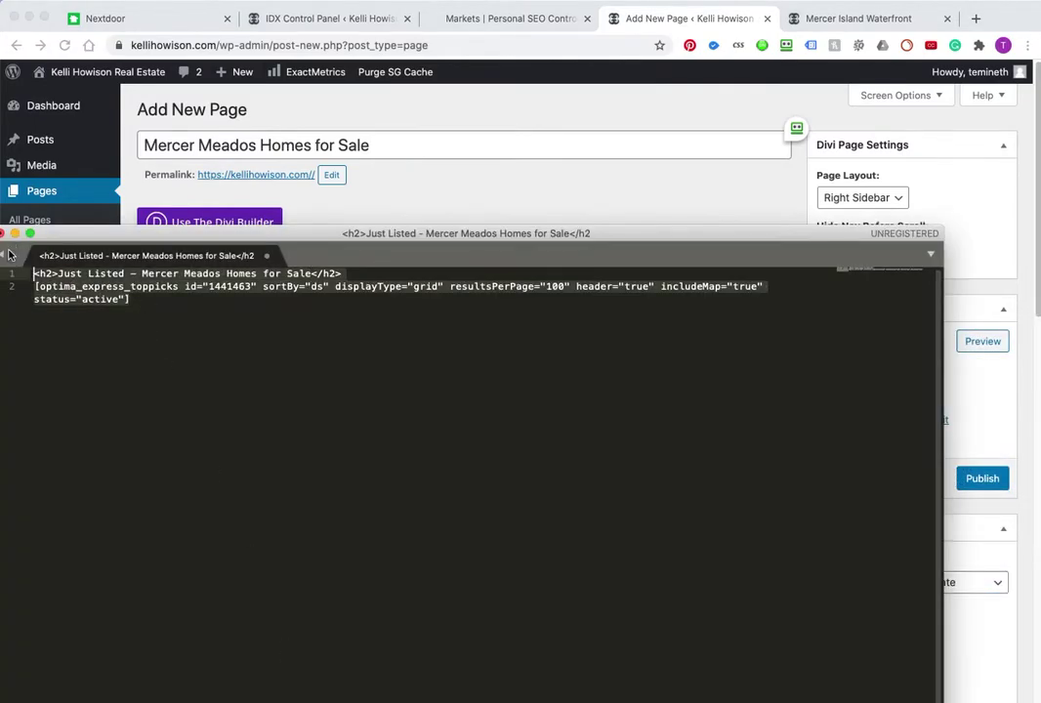
click(541, 197)
click(323, 423)
key(super+v)
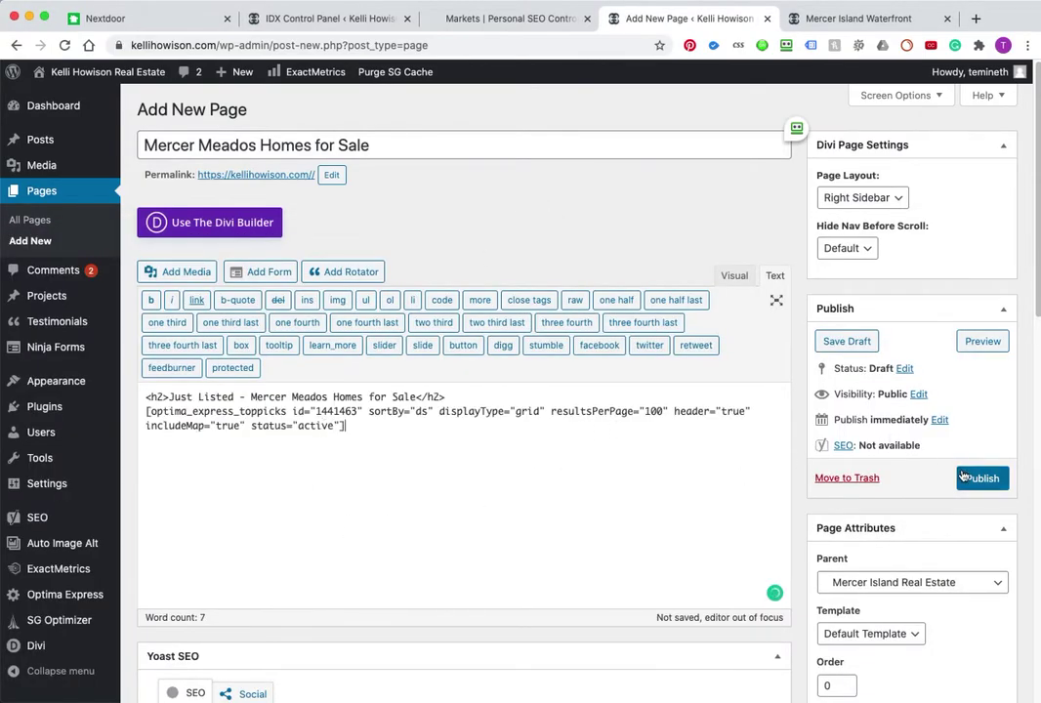
Copy the page title "Mercer Meados Homes for Sale" into the Yoast SEO focus keyphrase
drag(381, 146, 122, 118)
key(super+c)
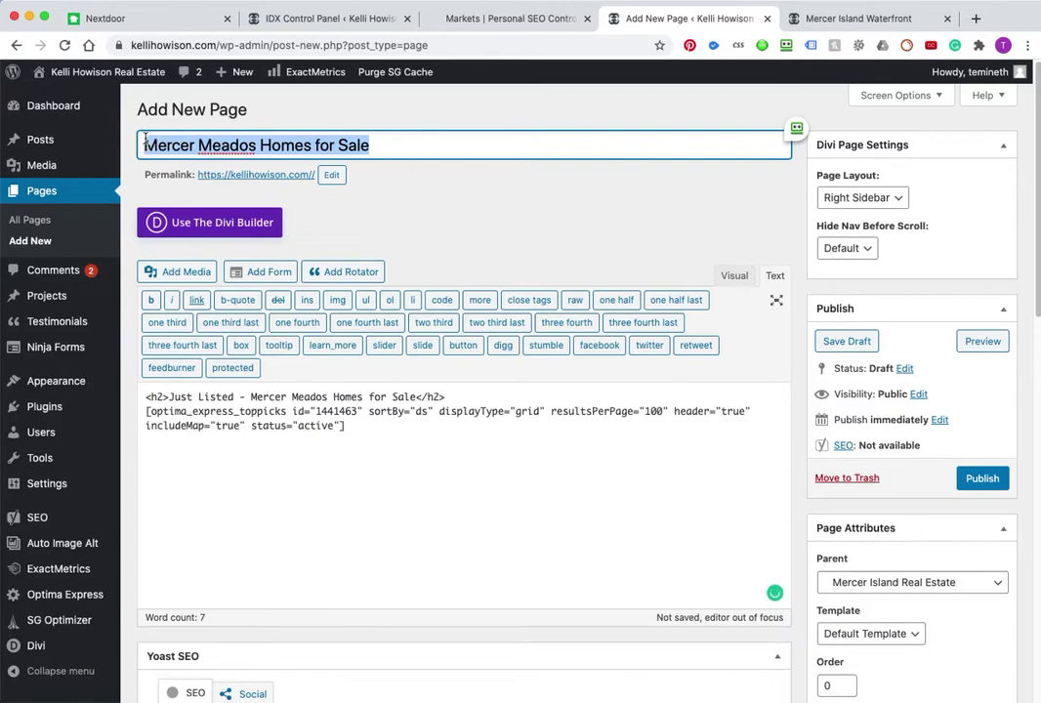
scroll(262, 415, down, 3)
scroll(274, 423, down, 2)
click(273, 433)
key(super+v)
scroll(274, 435, down, 2)
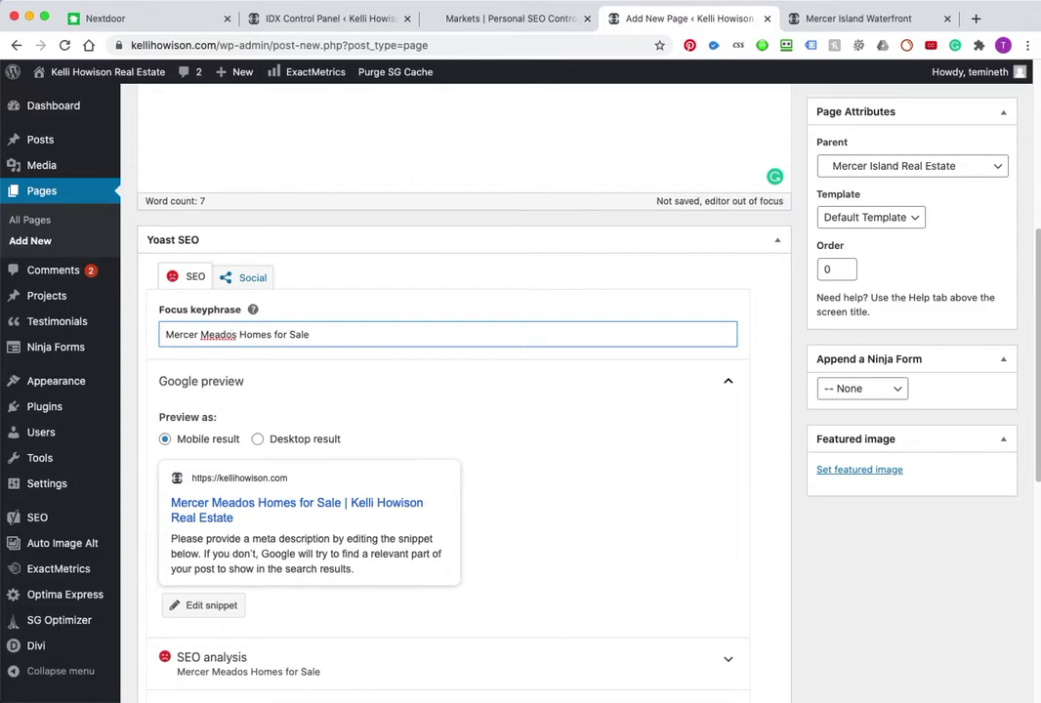
Correct "Meados" to "Meadows" in the page title, the content heading and the focus keyphrase
scroll(251, 341, up, 5)
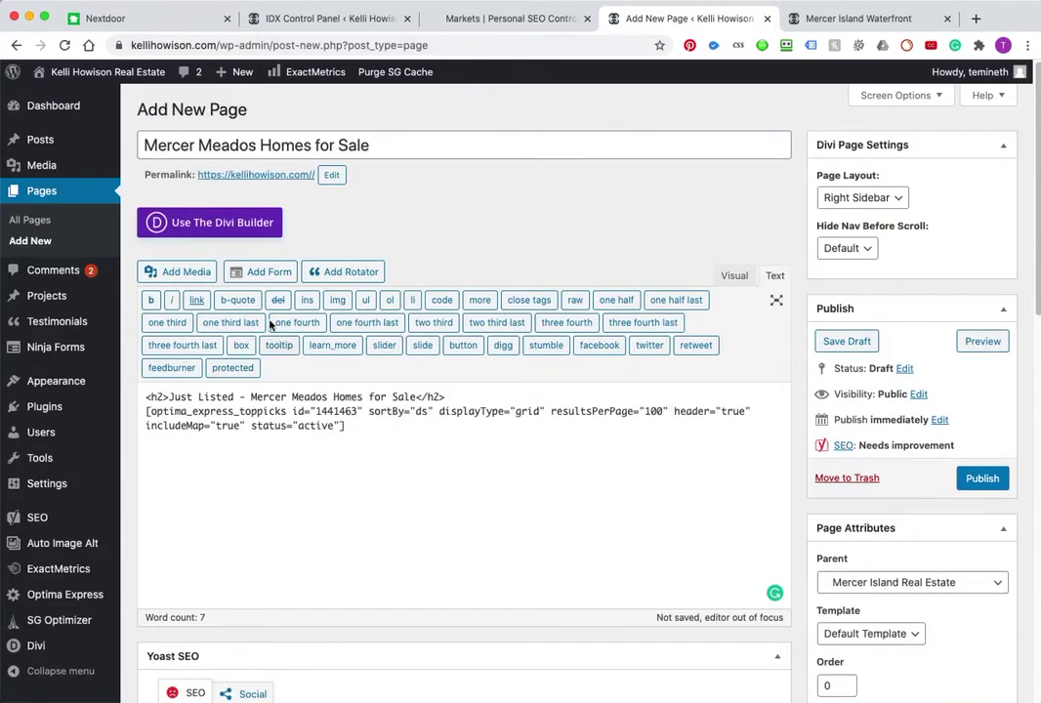
click(246, 144)
text(w)
click(327, 398)
text(w)
scroll(325, 503, down, 1)
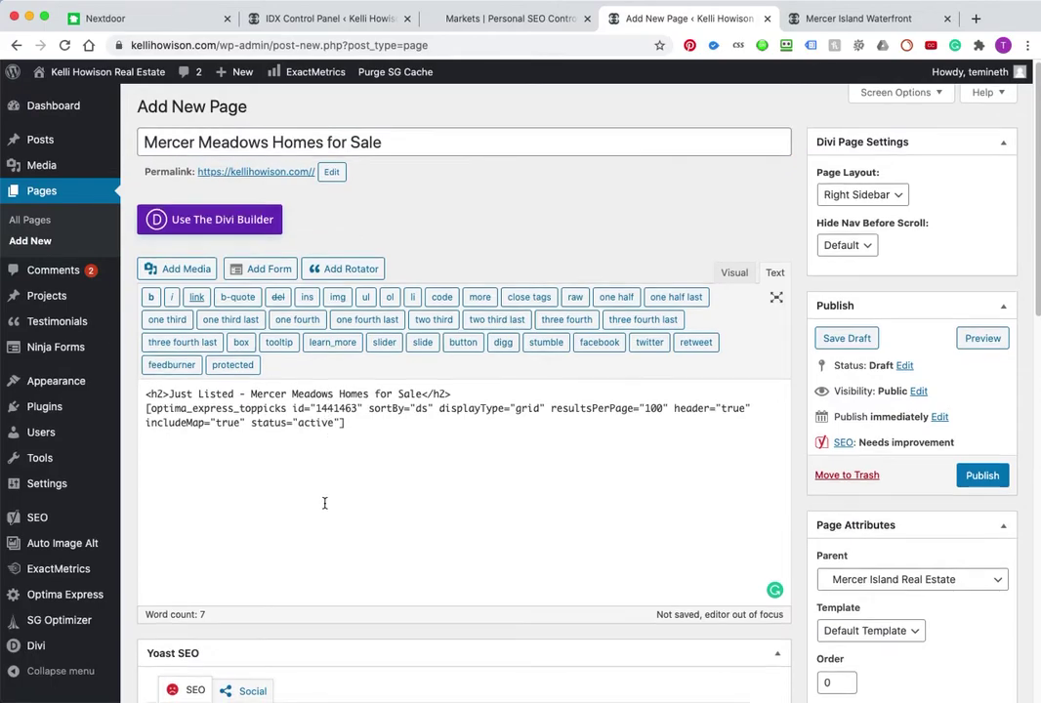
Check the Mercer Meadows market in the IDX control panel against the new page's title and content heading
click(467, 17)
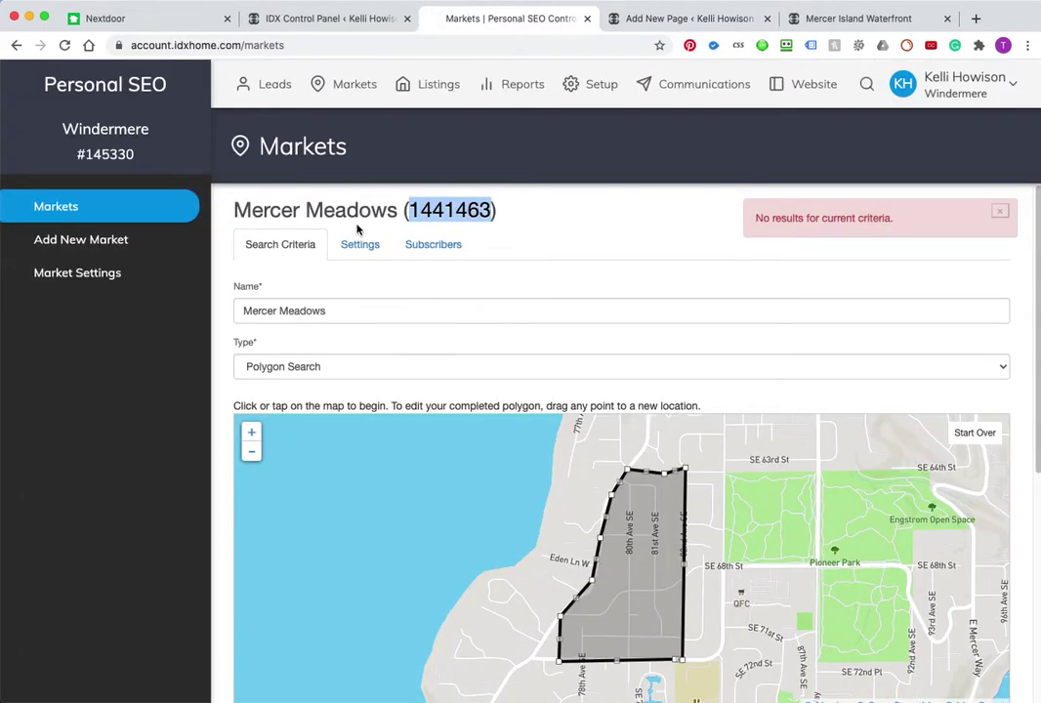
click(680, 20)
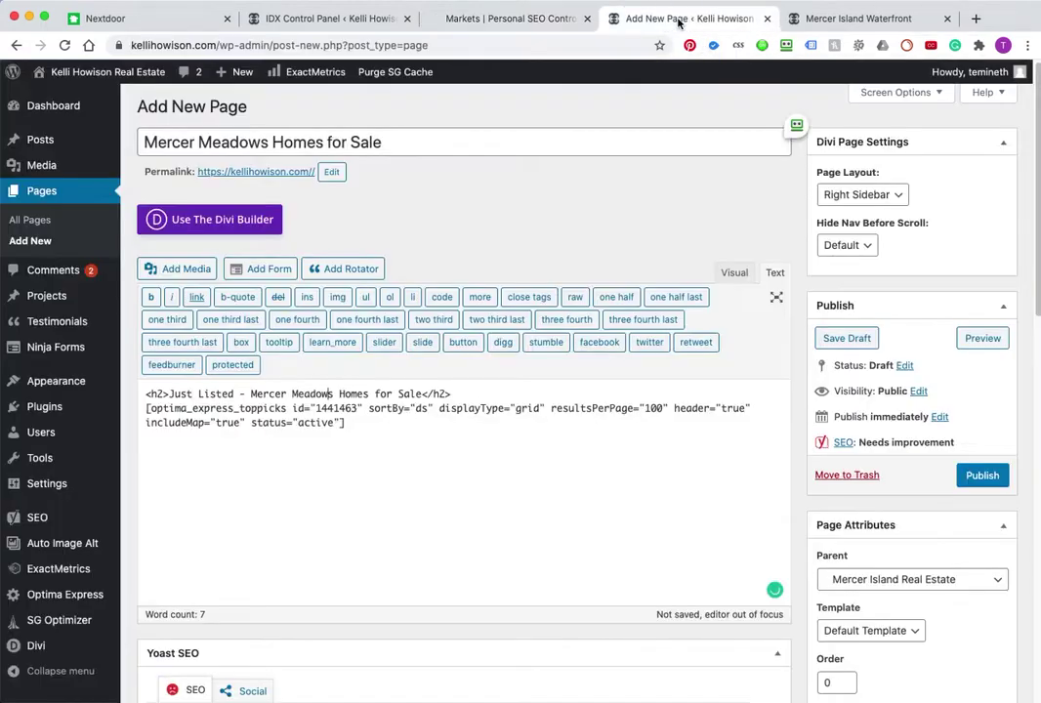
click(144, 142)
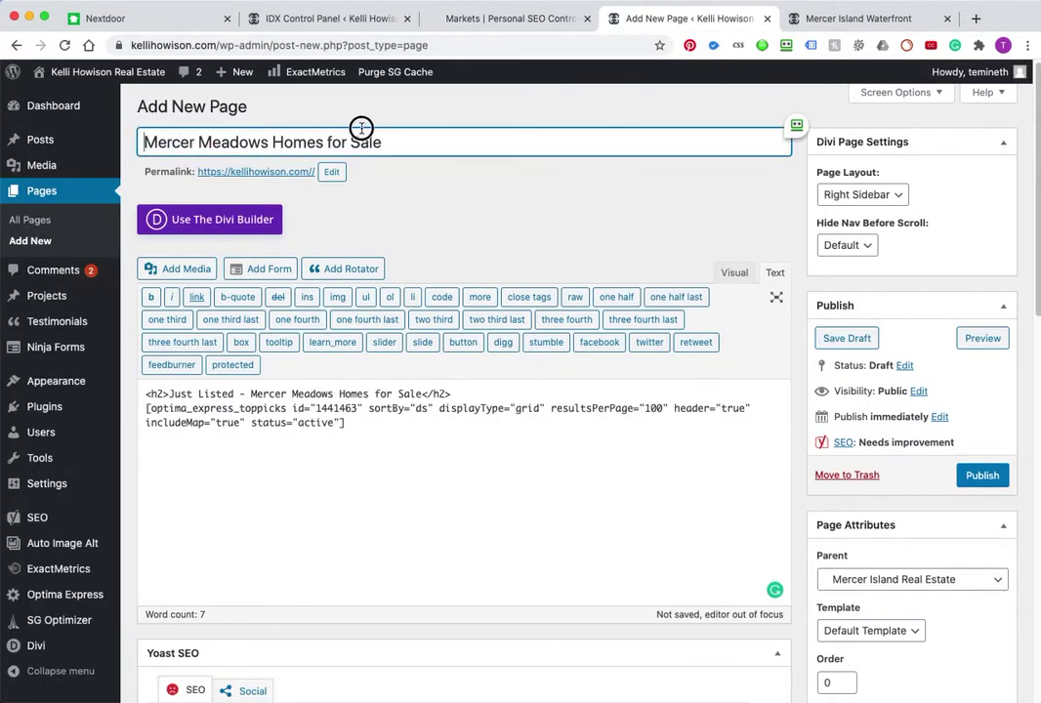
click(151, 394)
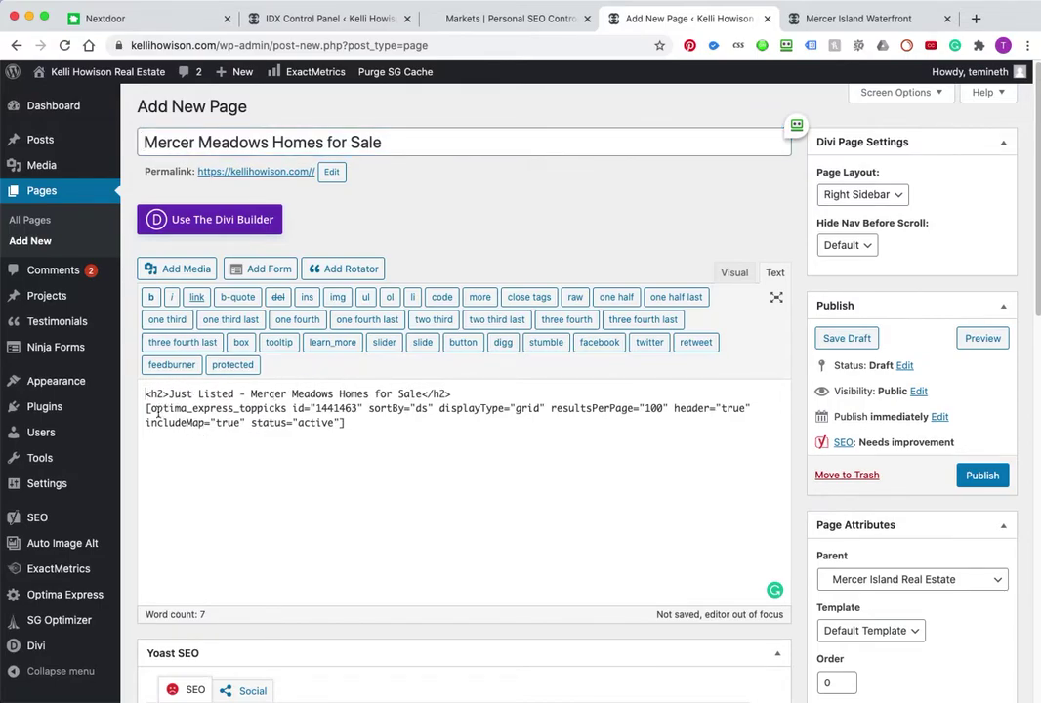
Paste "Mercer Meados Homes for Sale" as the Yoast meta description and publish the page
scroll(423, 464, down, 4)
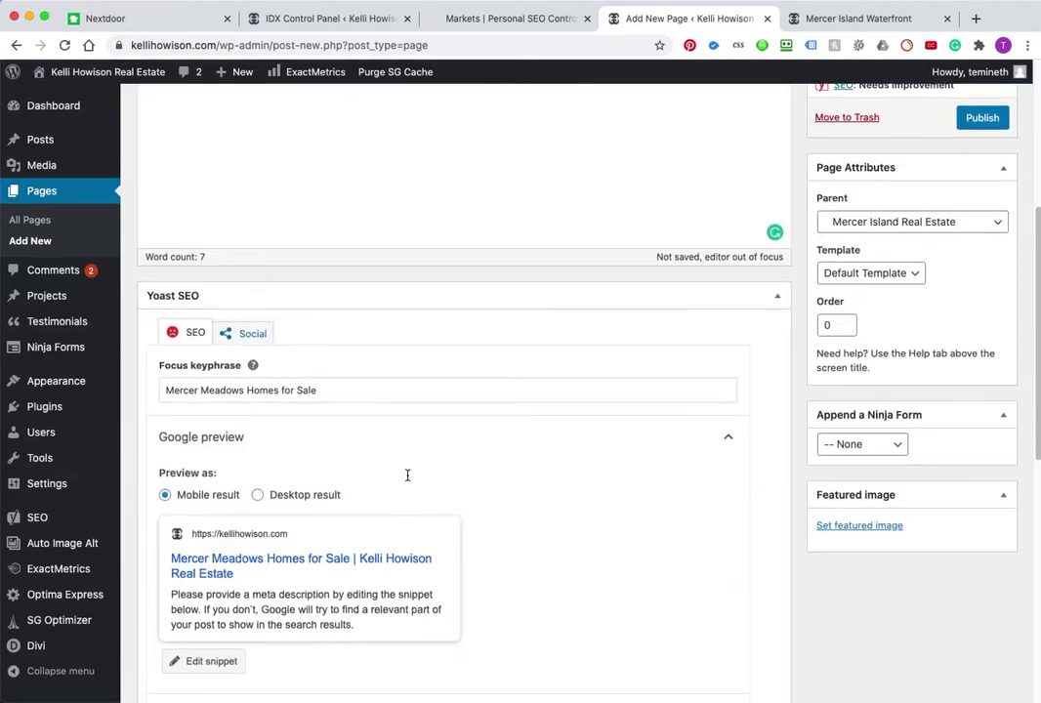
scroll(231, 397, down, 3)
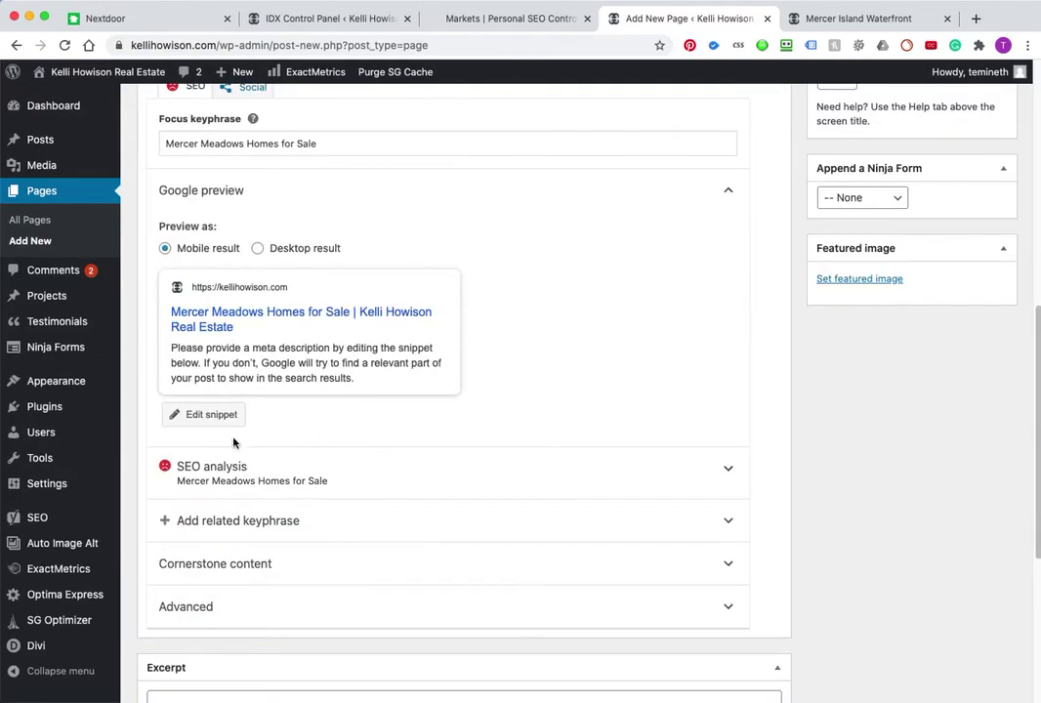
click(224, 417)
click(231, 634)
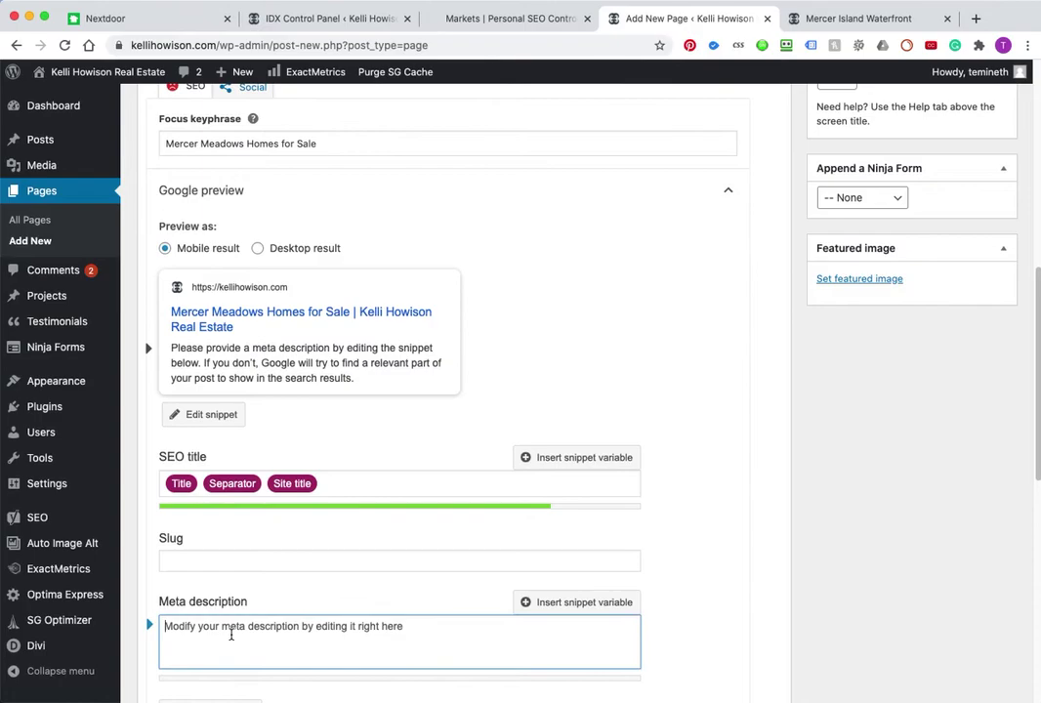
key(ctrl+v)
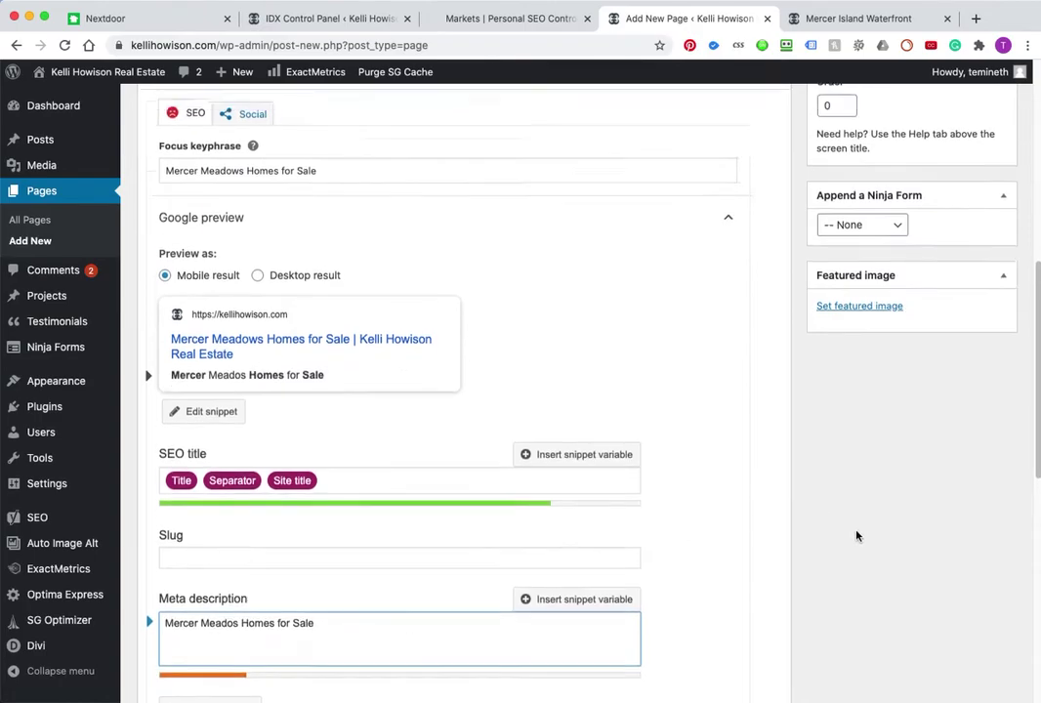
scroll(793, 537, up, 6)
click(980, 453)
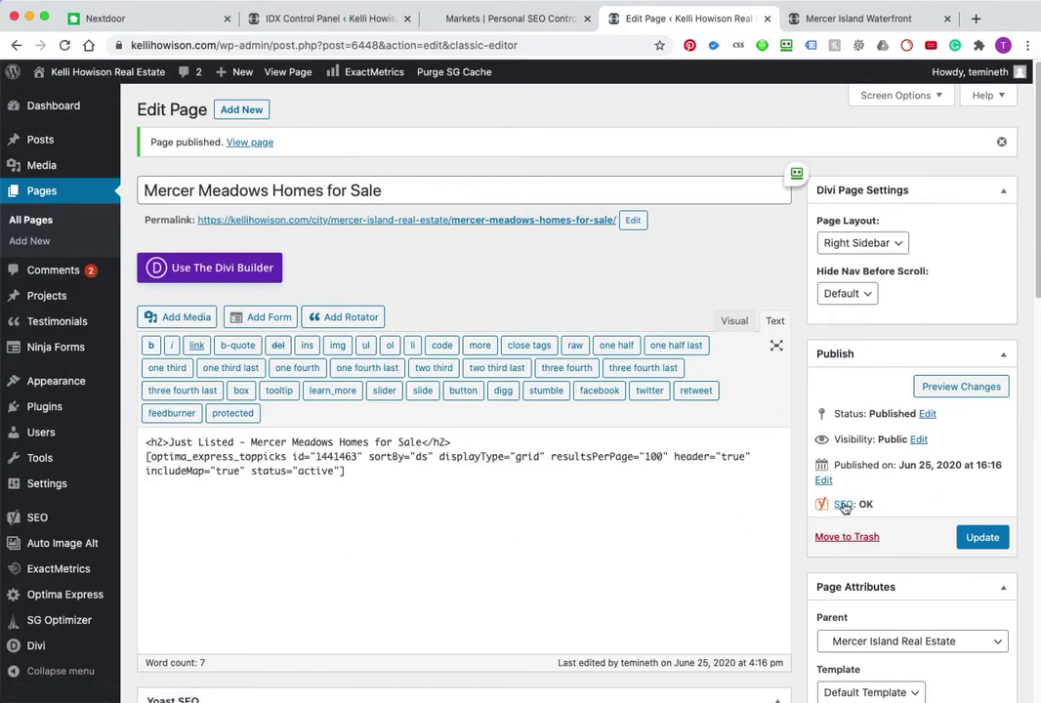
Look over the published page's content and SEO settings, and open its permalink in a new browser tab
scroll(497, 565, down, 3)
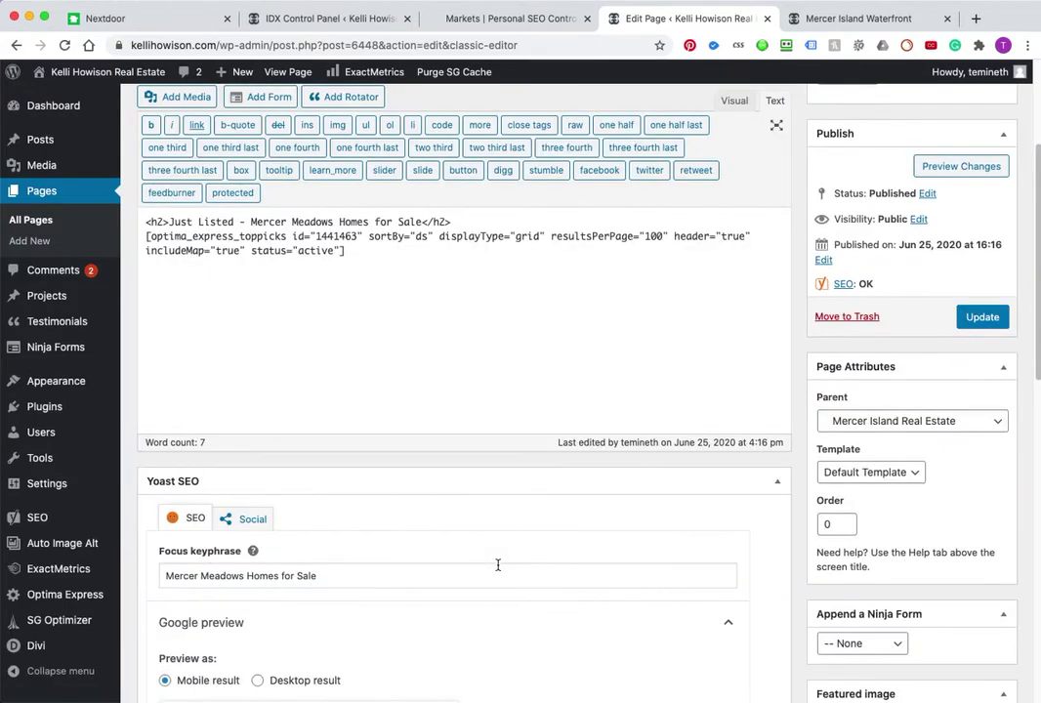
scroll(489, 562, down, 3)
scroll(483, 556, up, 4)
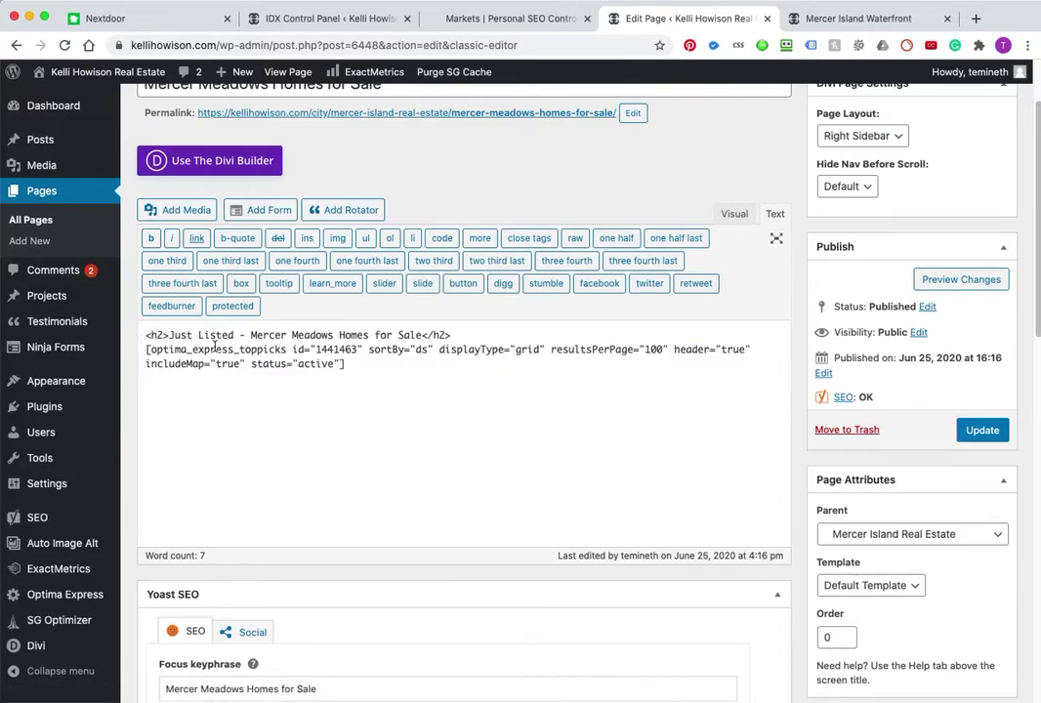
scroll(185, 352, up, 3)
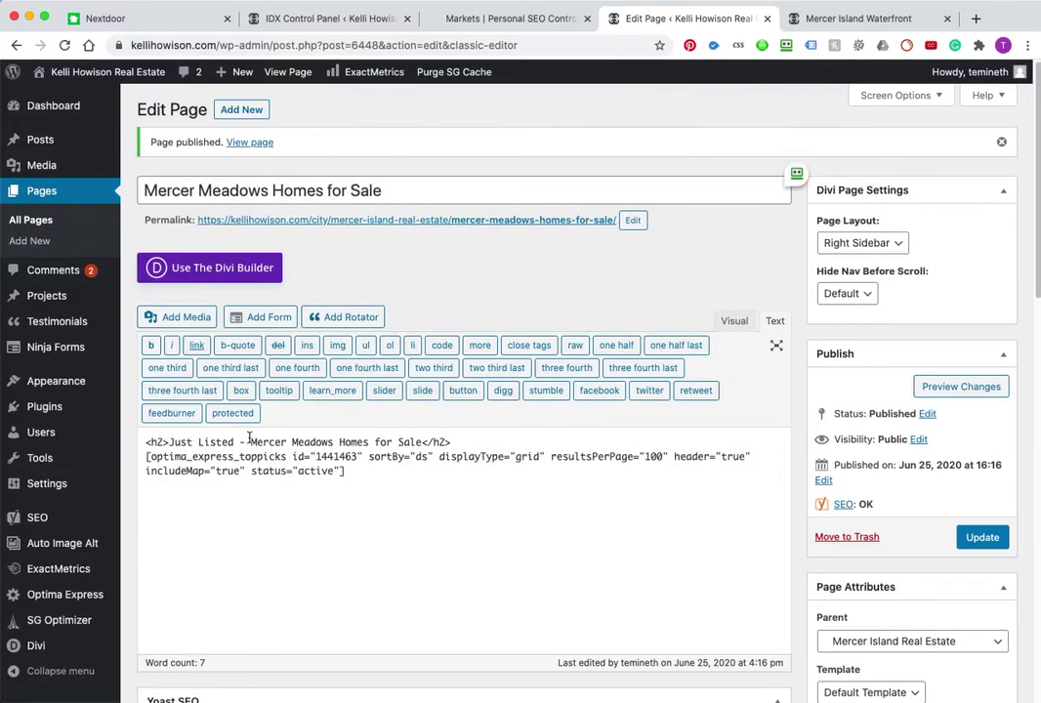
right_click(586, 220)
click(644, 222)
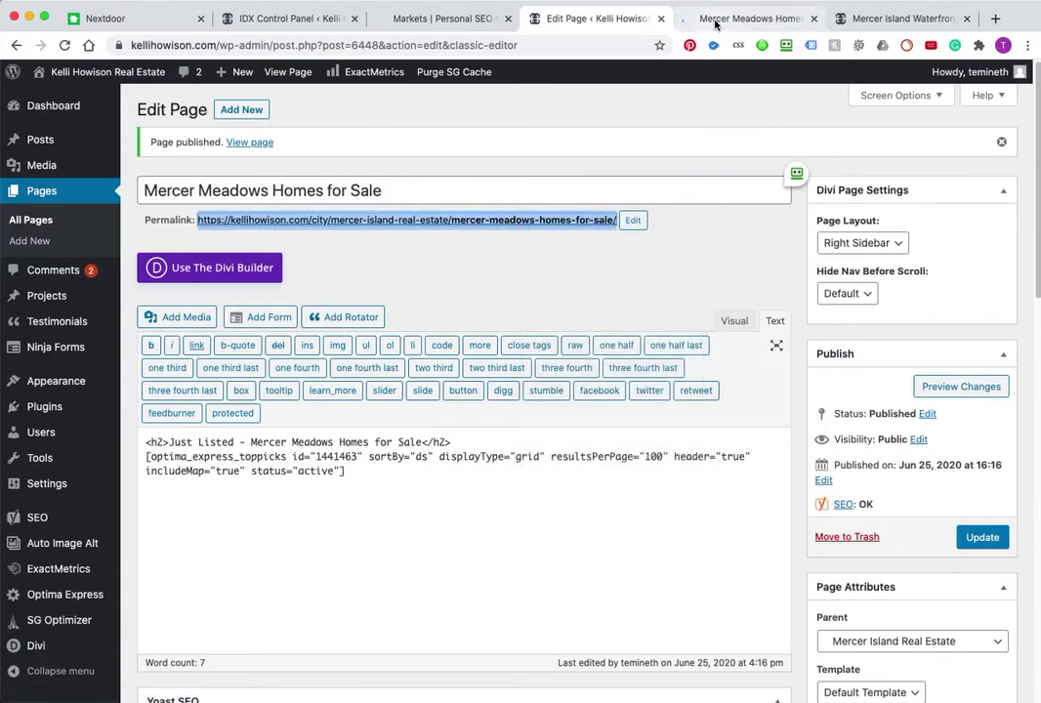
click(716, 19)
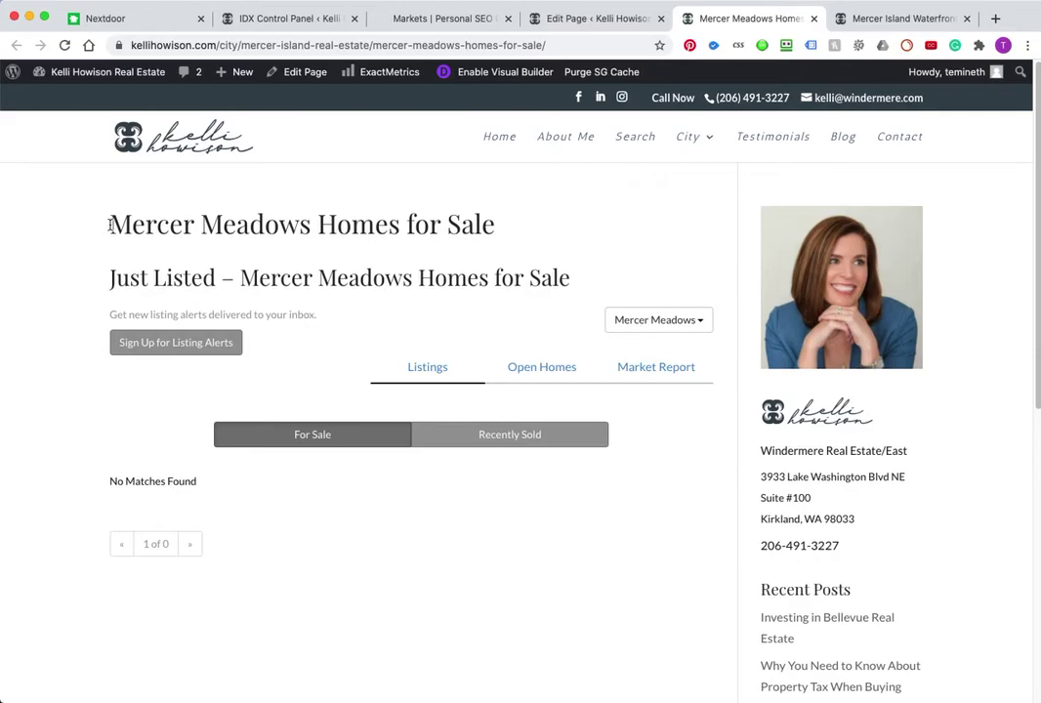
Examine the live page's title, "Just Listed" heading and listings area
drag(110, 224, 525, 236)
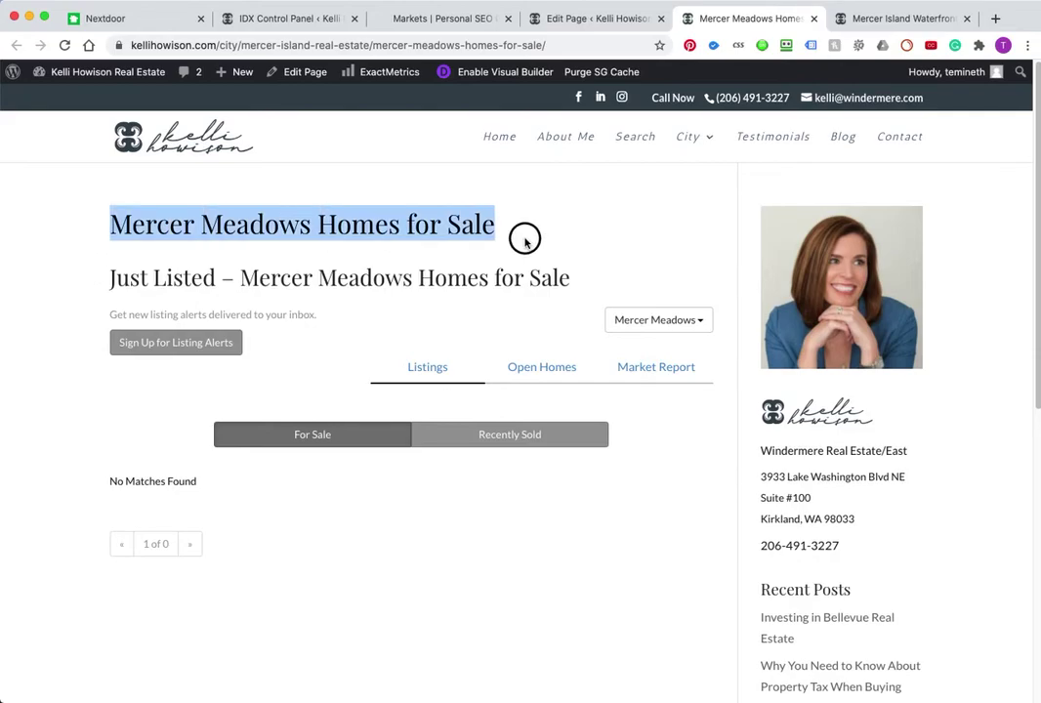
click(148, 262)
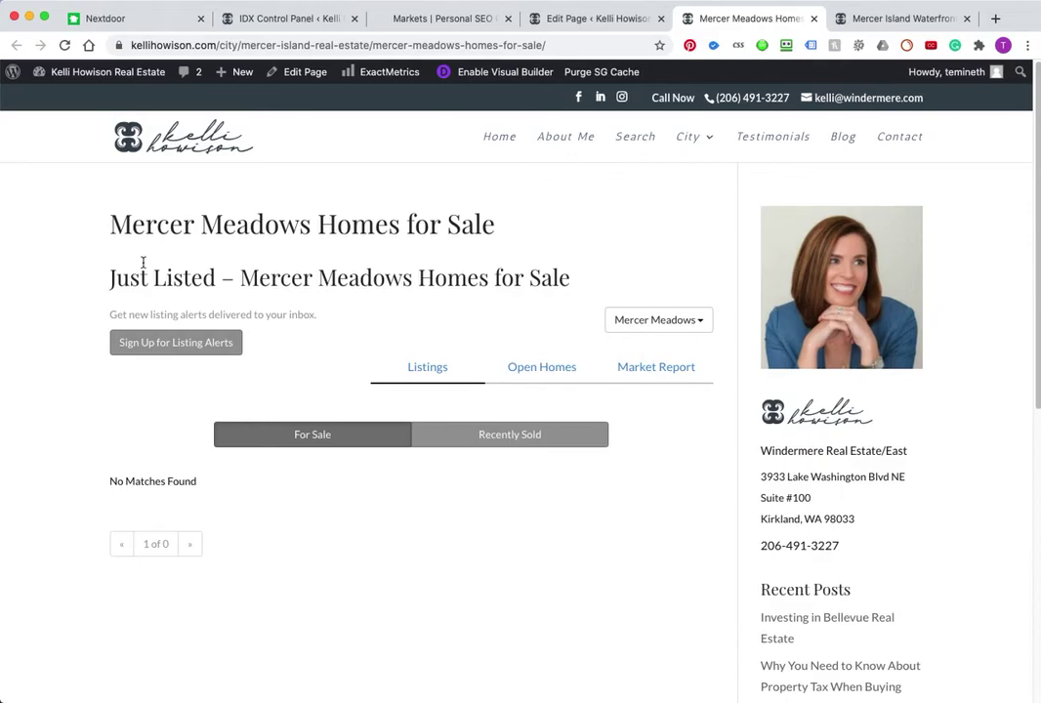
drag(109, 282, 561, 277)
scroll(404, 530, down, 5)
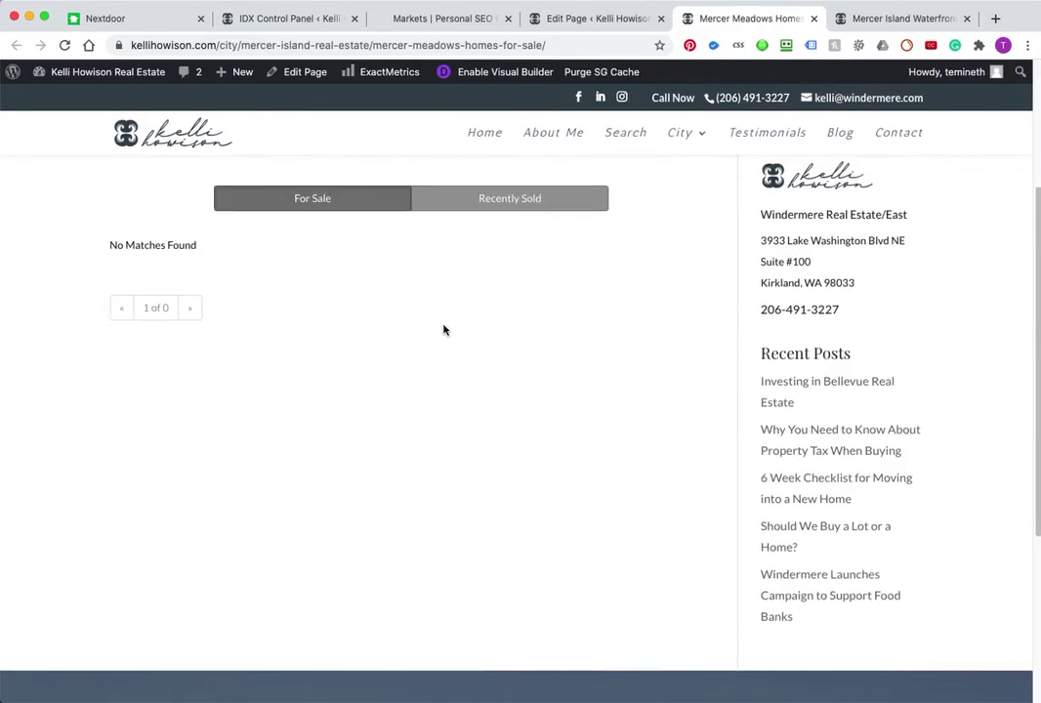
scroll(504, 477, up, 5)
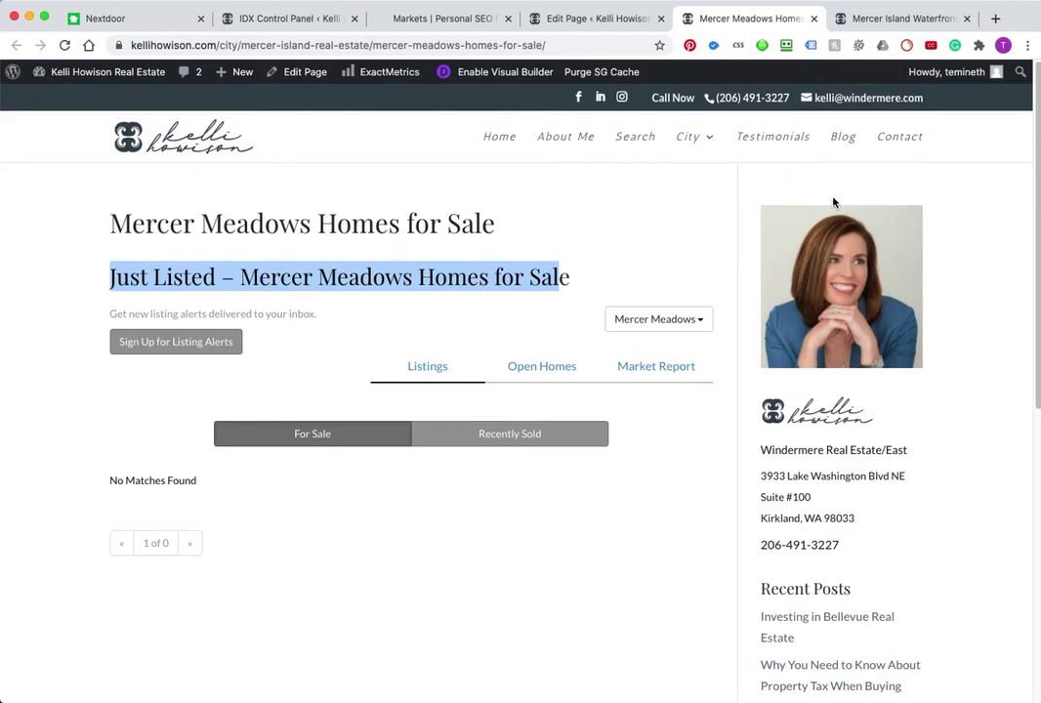
Revisit the Mercer Meadows market in the IDX control panel and review the parent page options of the published page
click(435, 19)
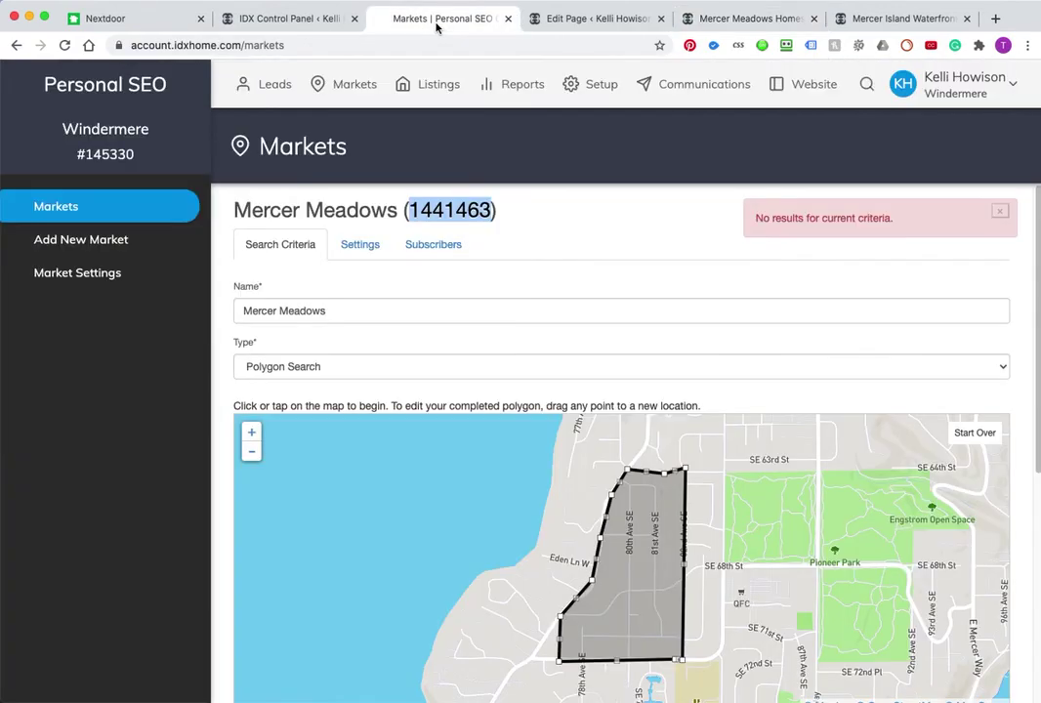
click(542, 19)
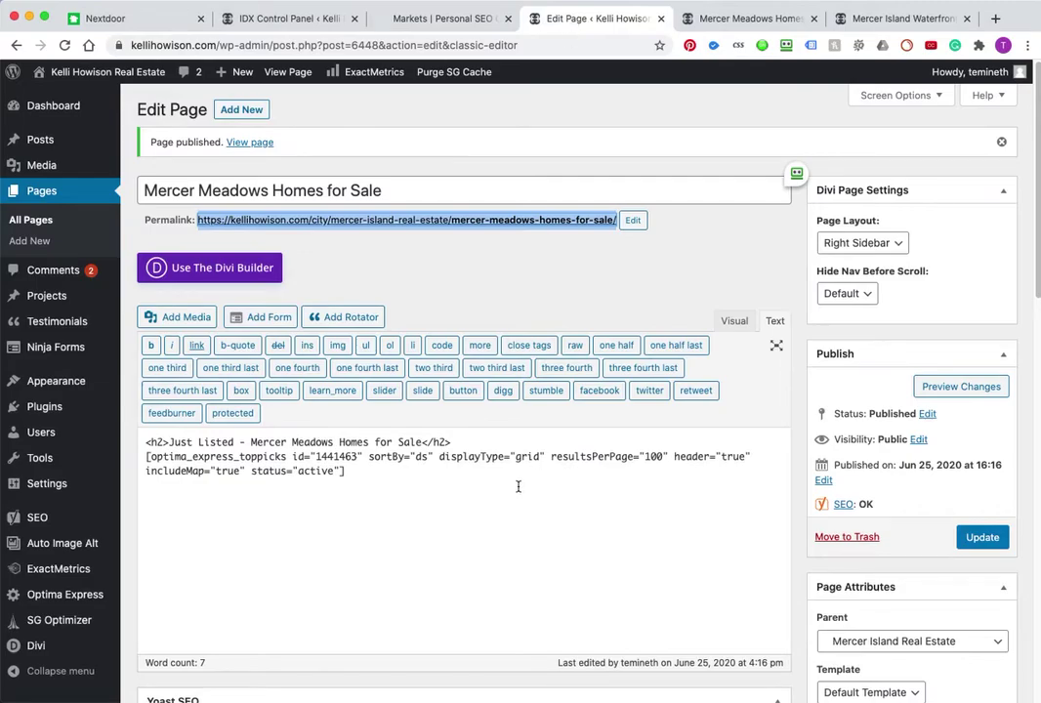
scroll(518, 486, down, 5)
click(922, 383)
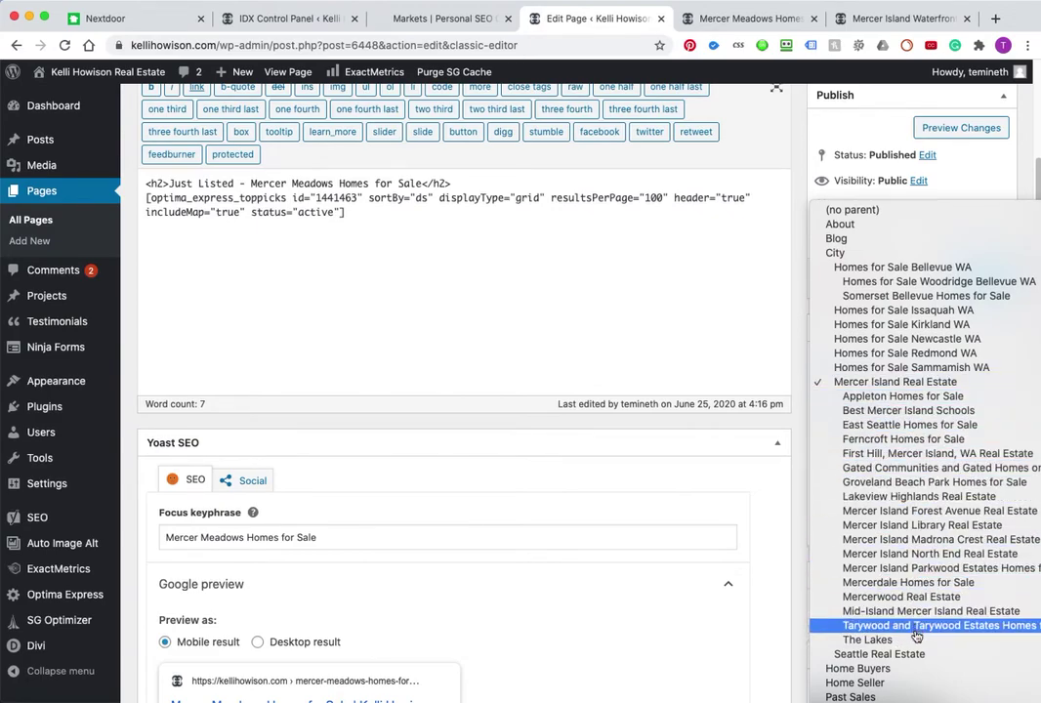
click(583, 315)
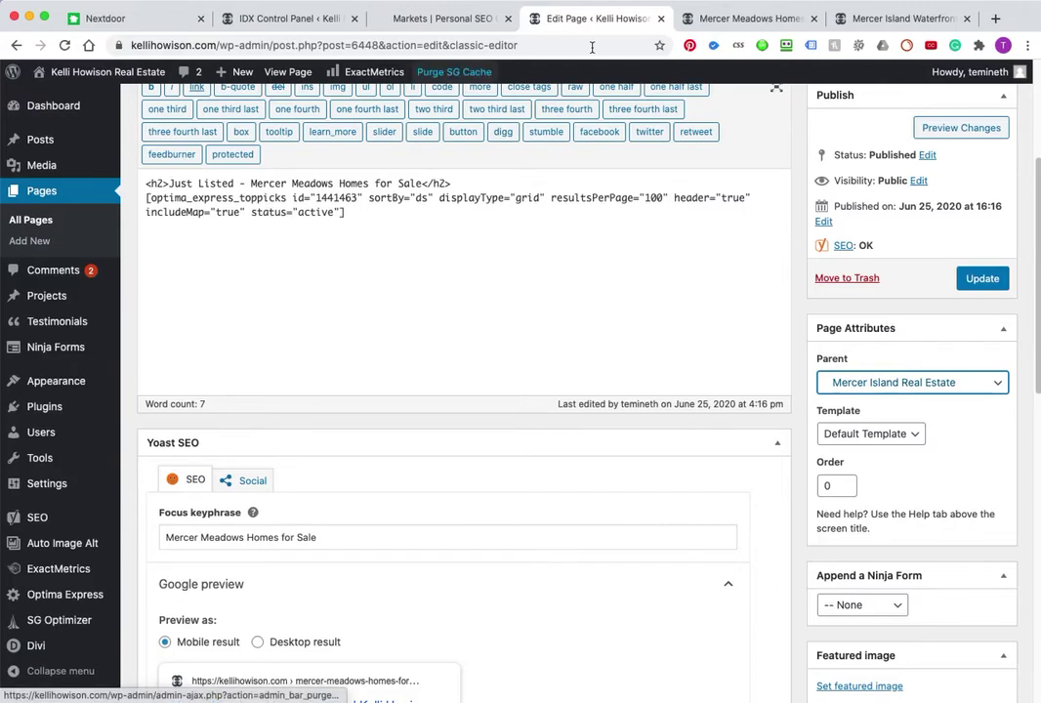
Open the parent mercer-island-real-estate page by removing "mercer-meadows-homes-for-sale/" from the live page's address
click(744, 20)
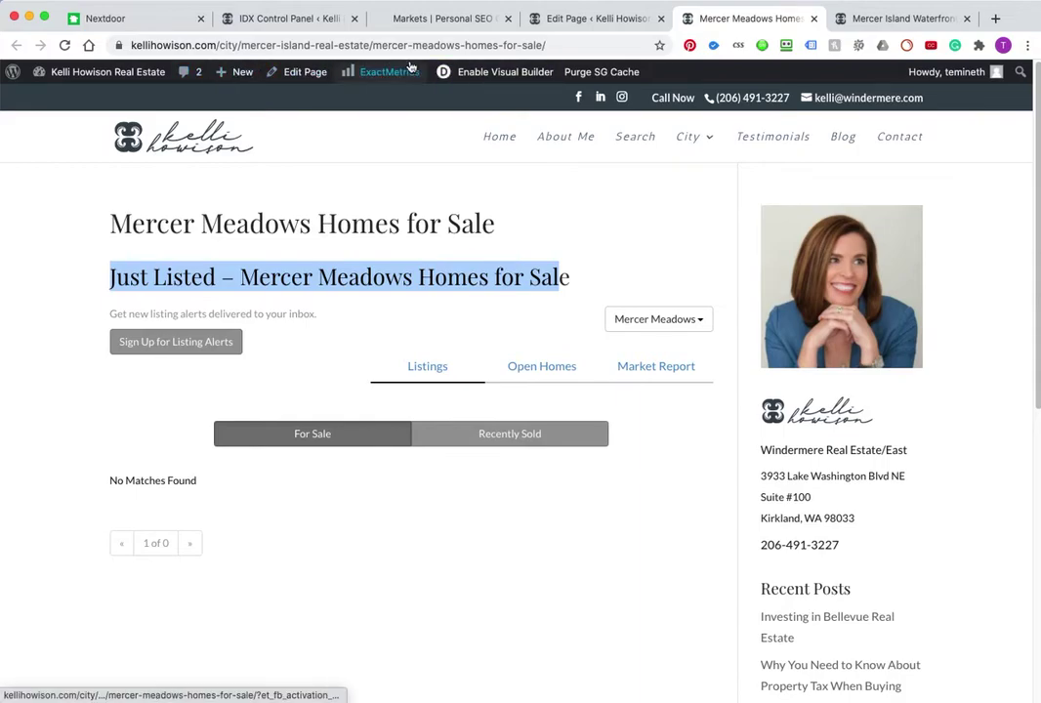
drag(372, 45, 662, 45)
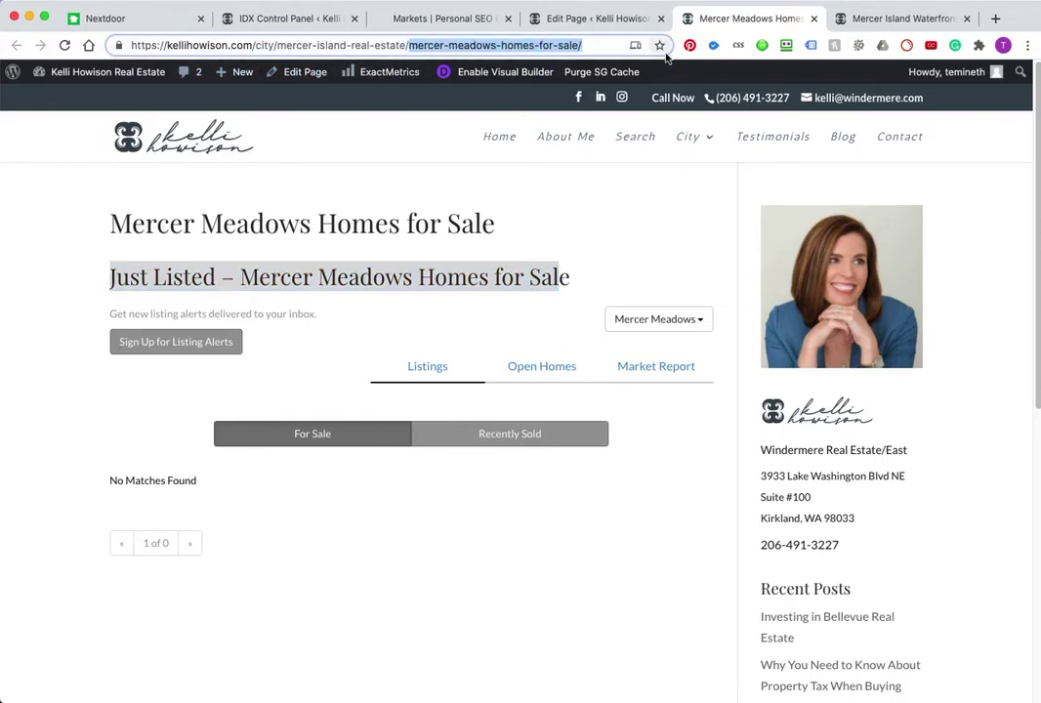
key(BackSpace)
key(Return)
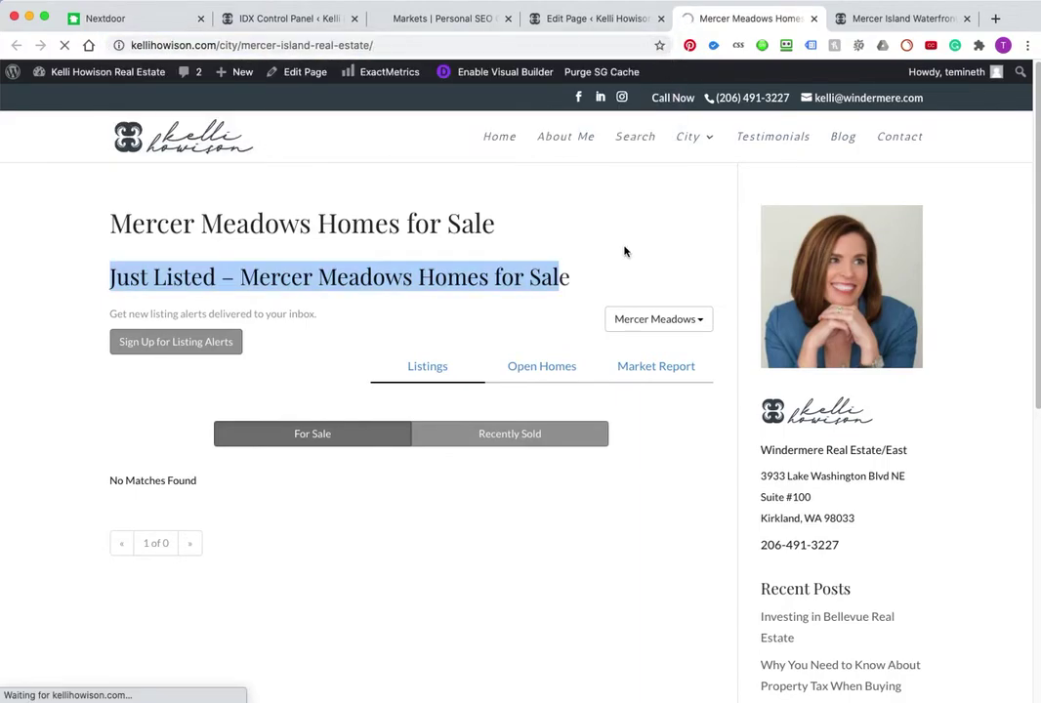
Examine the Popular One-Click Searches and Just Listed sections of the Mercer Island page, and glance at the Mercer Island Waterfront results page
scroll(361, 406, down, 4)
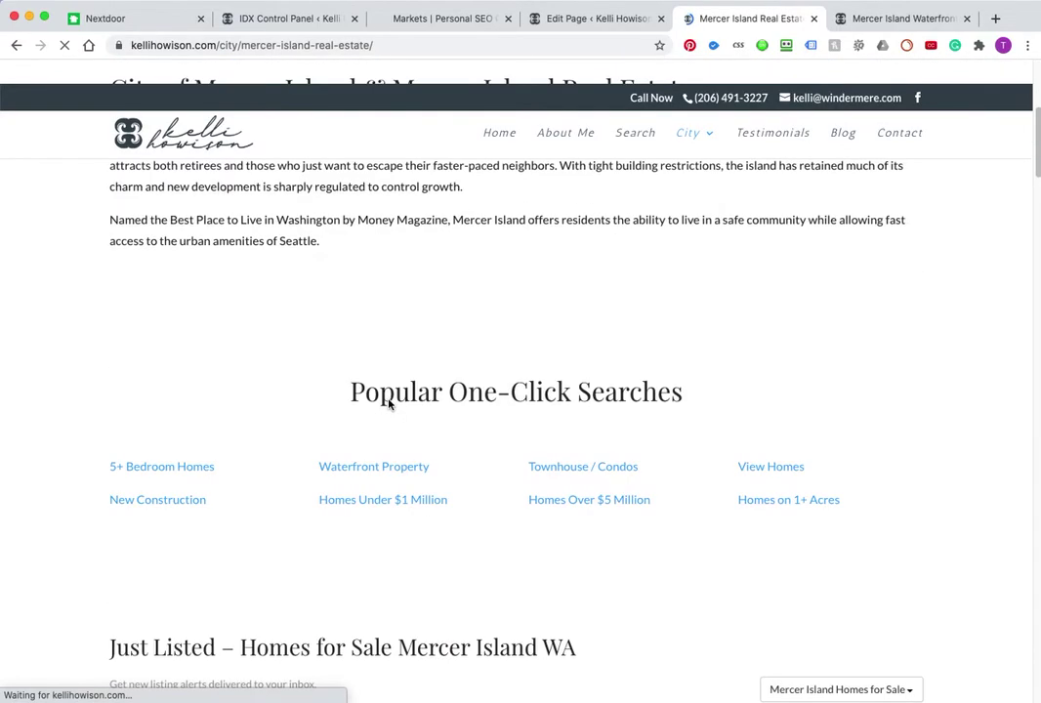
scroll(244, 439, down, 1)
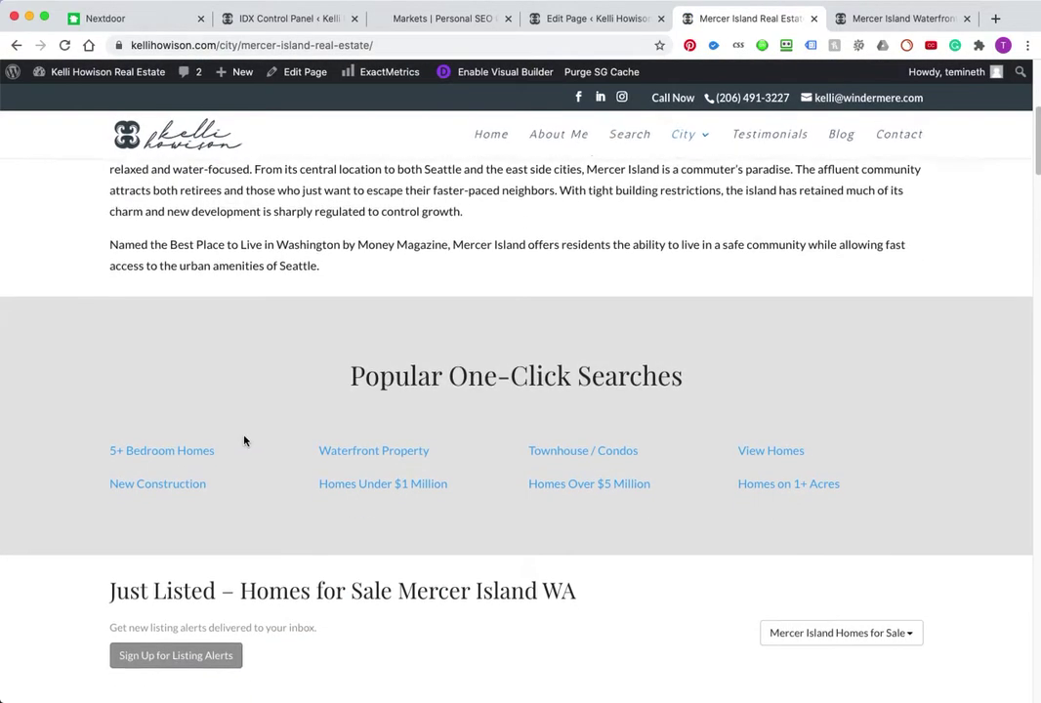
scroll(451, 518, down, 1)
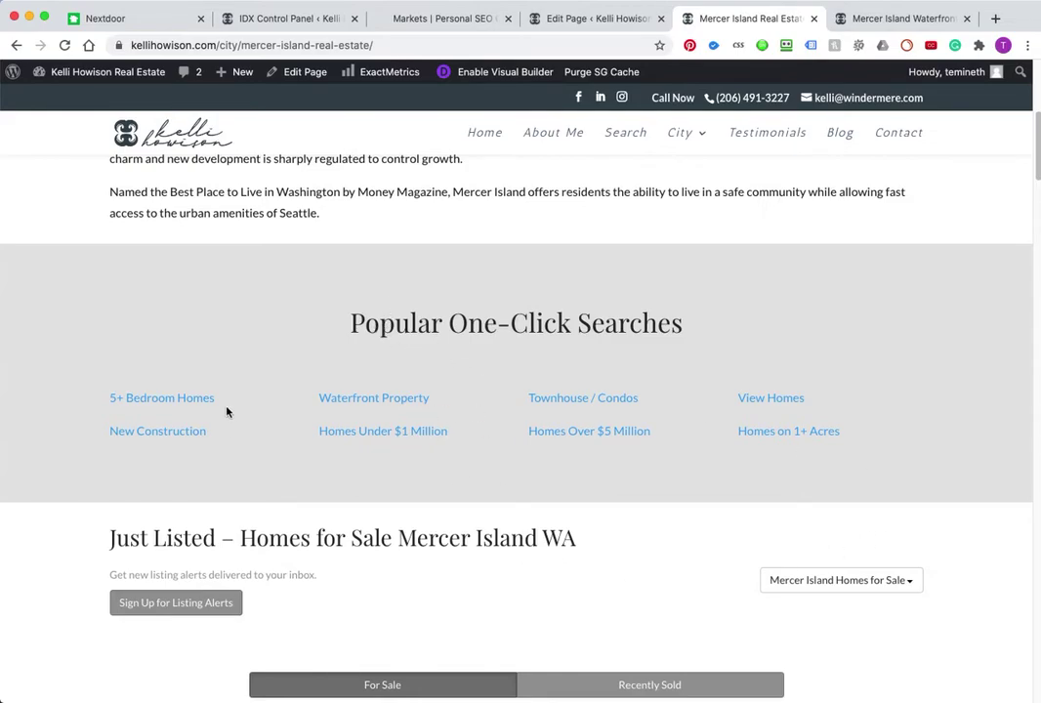
scroll(494, 474, down, 4)
scroll(492, 471, up, 5)
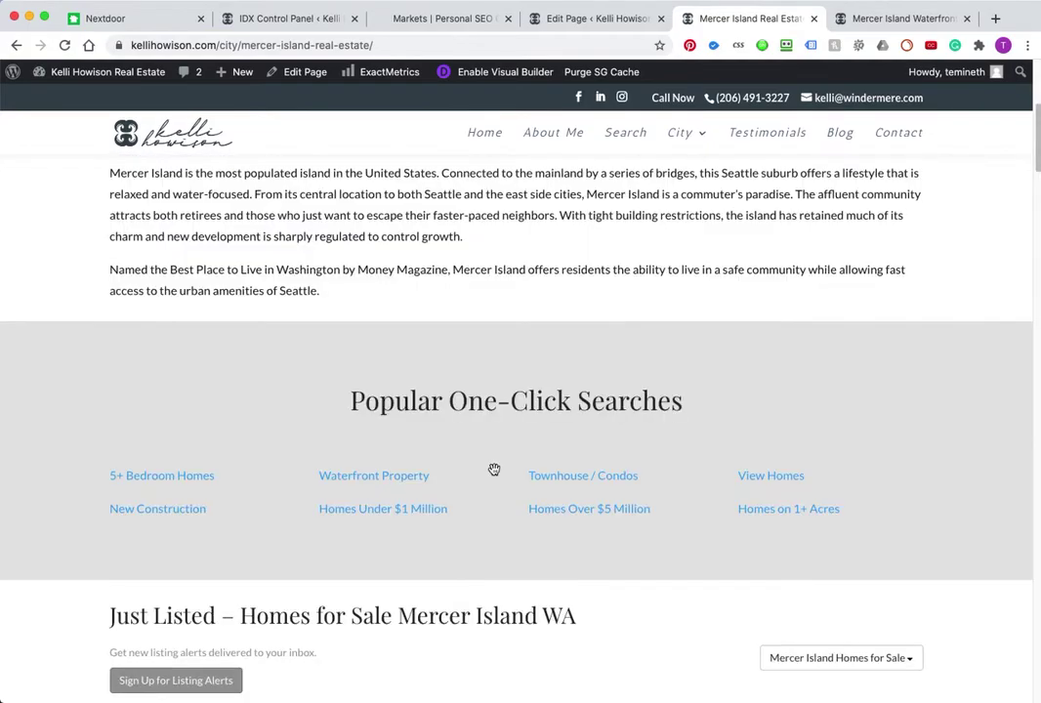
scroll(493, 472, down, 1)
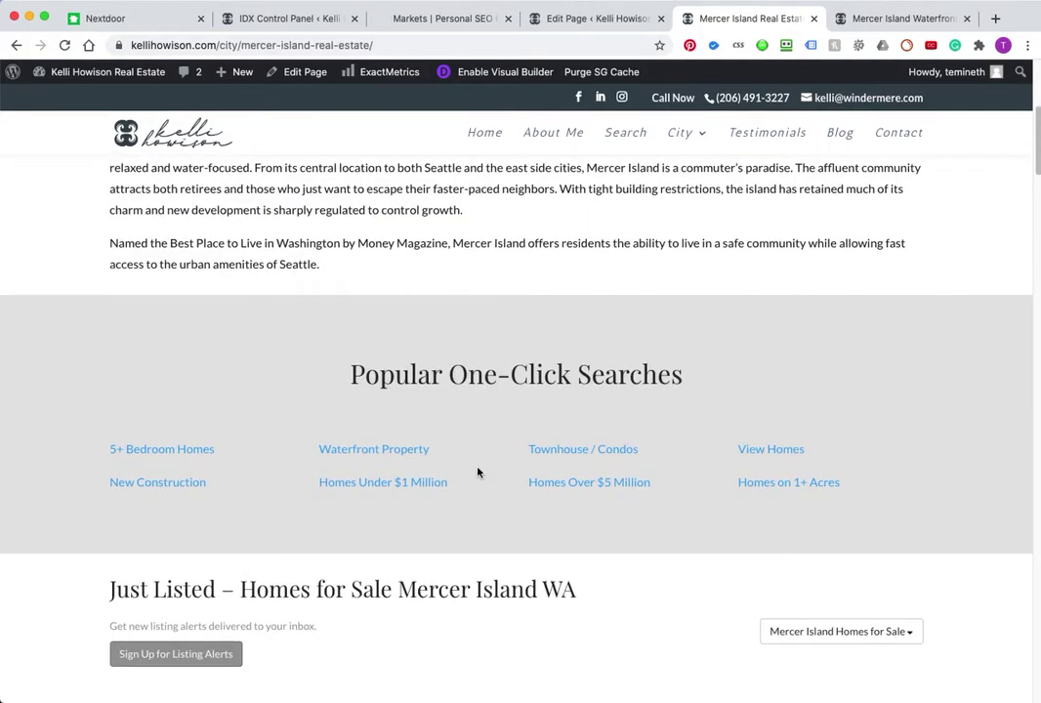
click(841, 17)
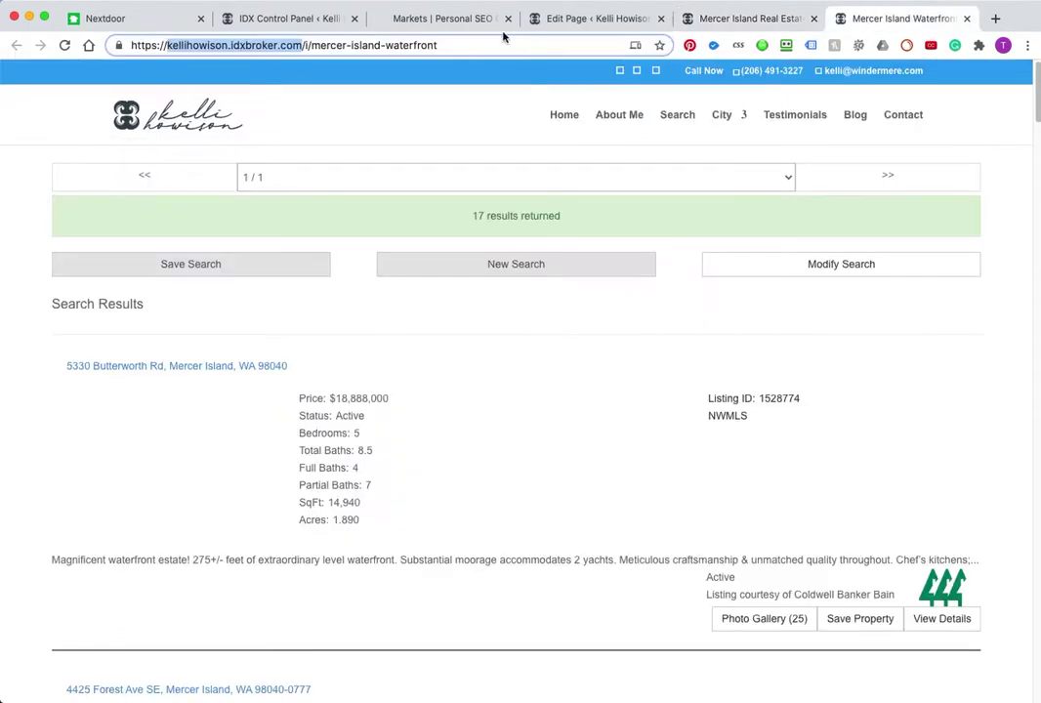
click(695, 18)
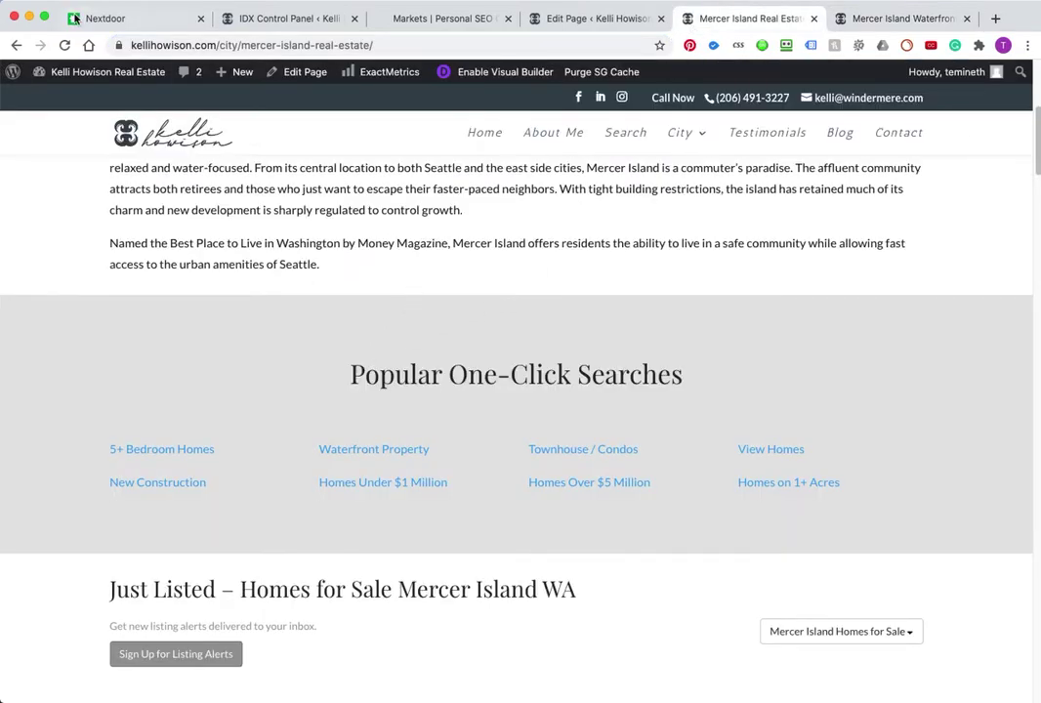
Return to the live Mercer Meadows page and inspect the mercer-island-real-estate and mercer-meadows-homes-for-sale parts of its address
click(15, 45)
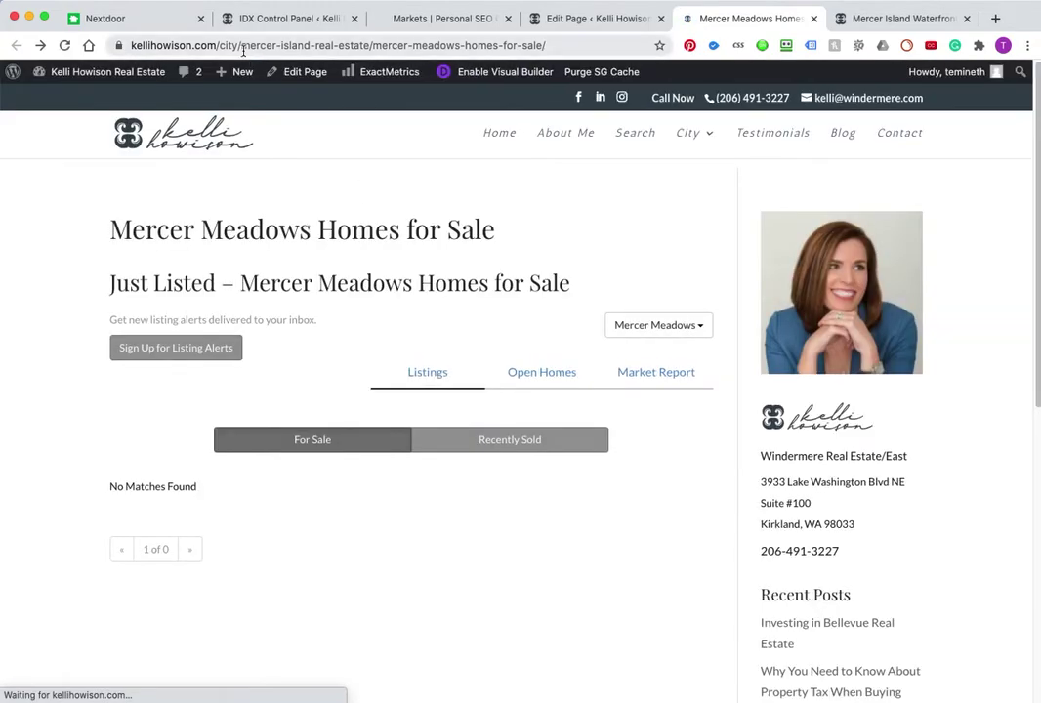
drag(243, 46, 583, 45)
click(421, 46)
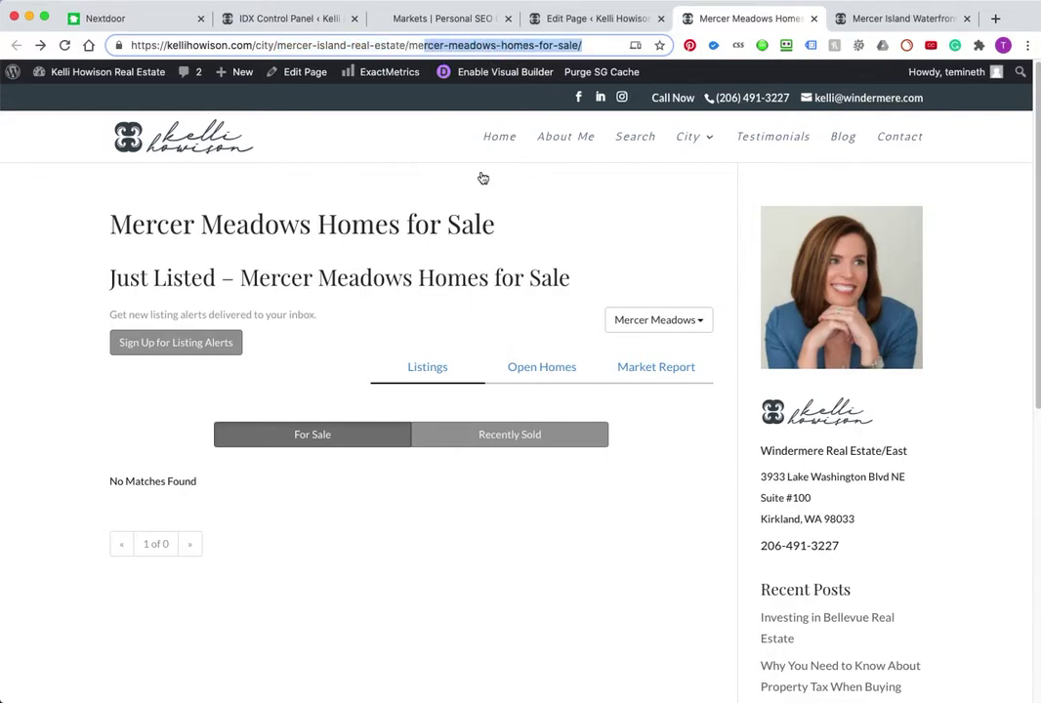
click(308, 230)
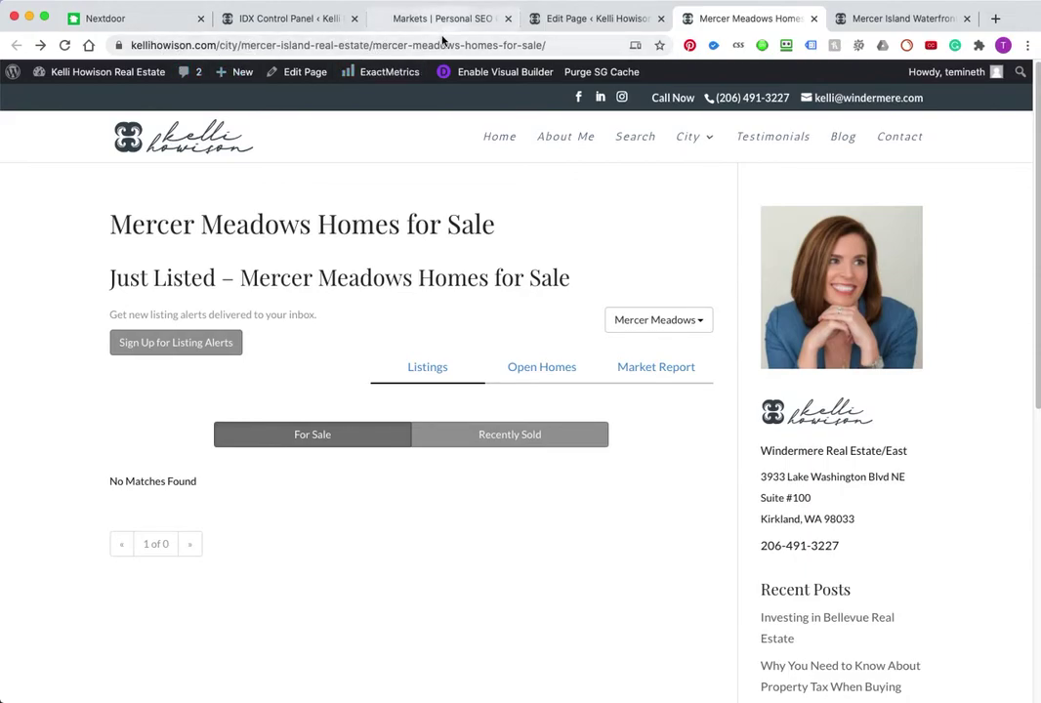
drag(313, 45, 369, 45)
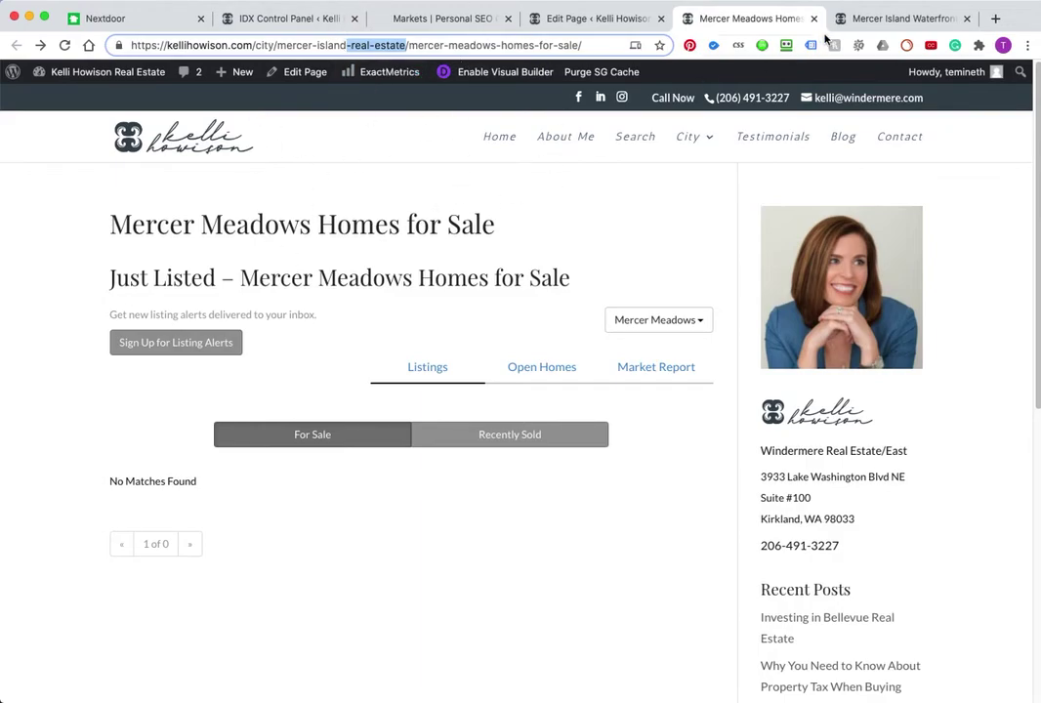
Switch to the Mercer Island Waterfront results tab and select its address for replacement
click(863, 18)
click(413, 47)
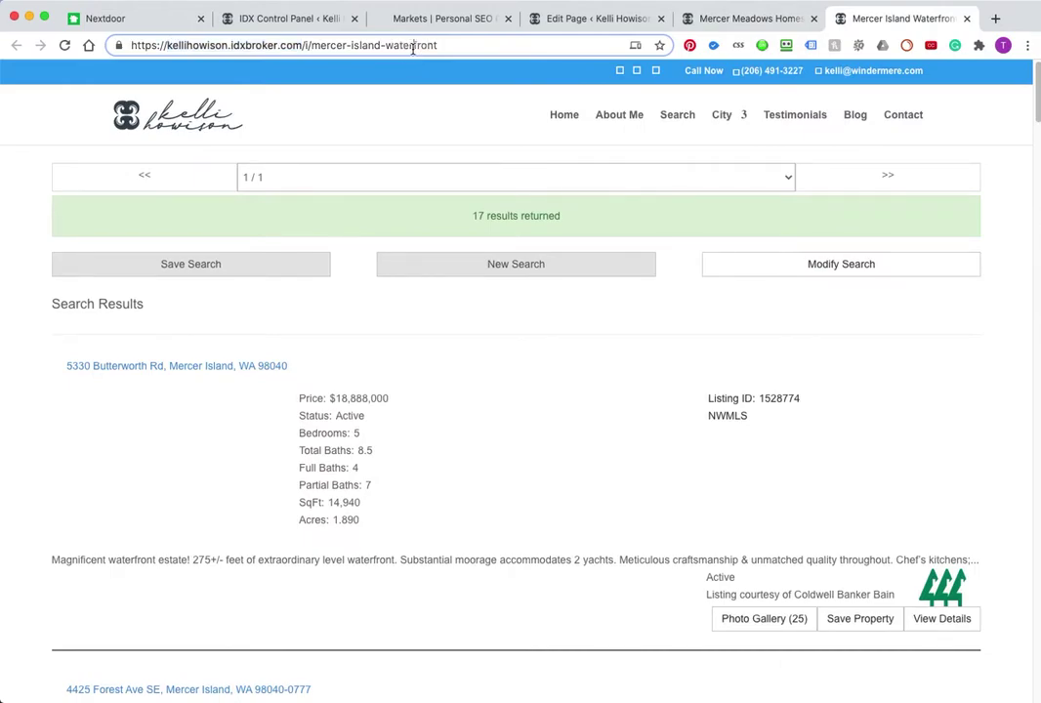
click(455, 42)
text(camanoislandrealestate.com/wp-admin)
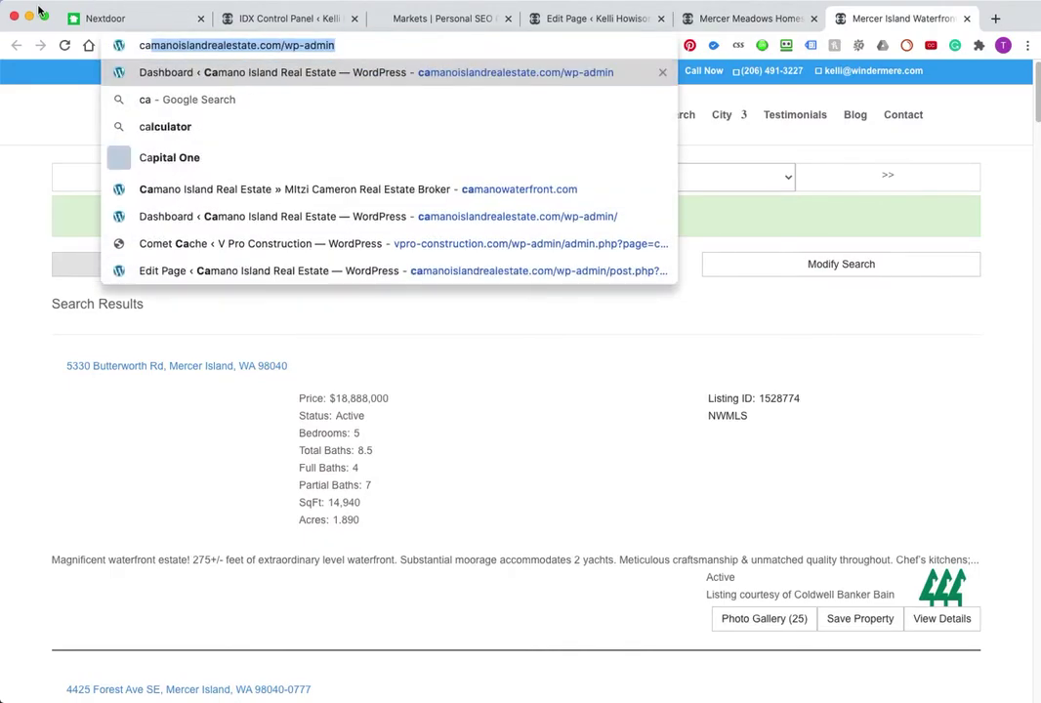
key(Right)
key(BackSpace)
key(BackSpace)
key(BackSpace)
key(BackSpace)
key(BackSpace)
key(BackSpace)
key(BackSpace)
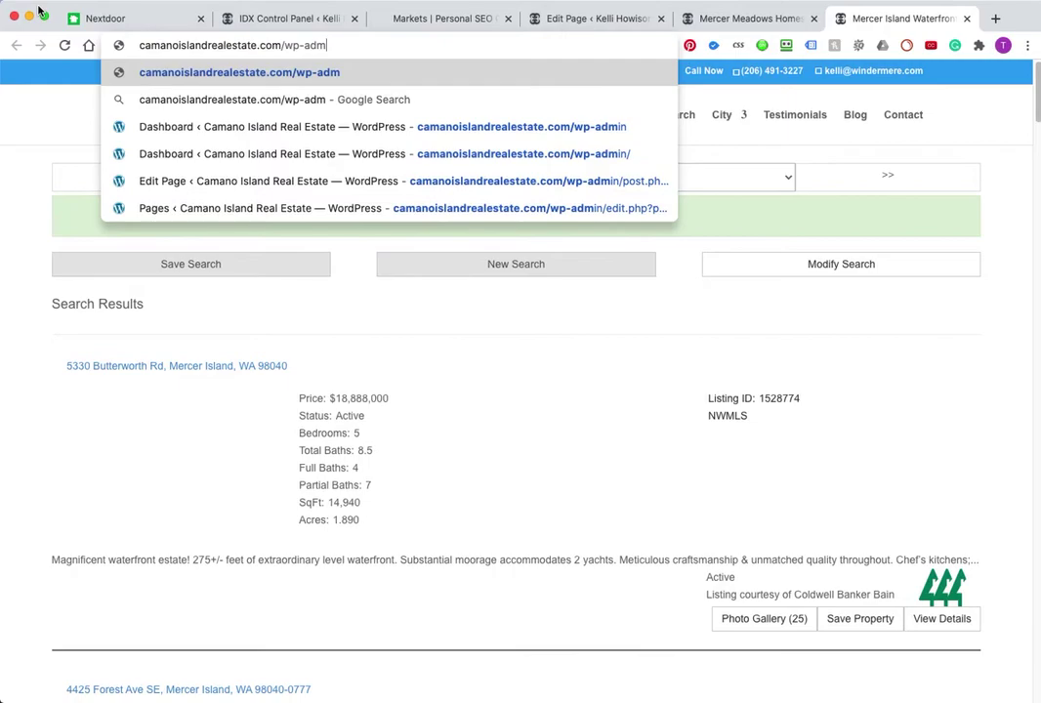
key(BackSpace)
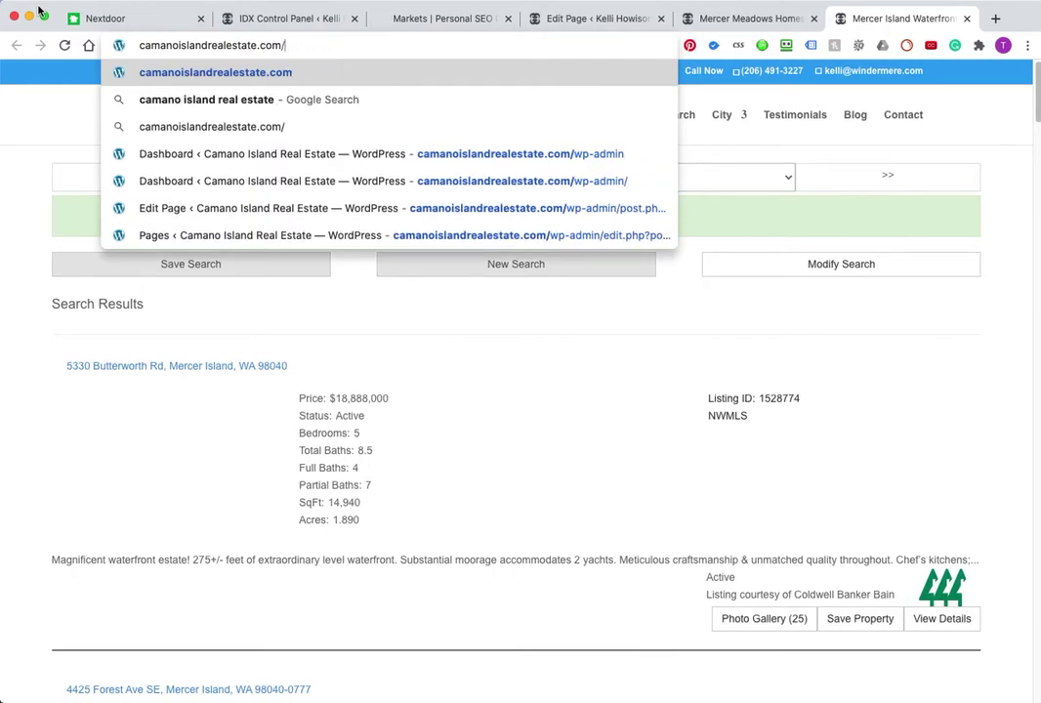
key(BackSpace)
key(BackSpace)
key(BackSpace)
key(BackSpace)
key(BackSpace)
key(BackSpace)
key(BackSpace)
key(BackSpace)
key(BackSpace)
key(BackSpace)
key(BackSpace)
key(BackSpace)
key(BackSpace)
key(BackSpace)
key(BackSpace)
key(BackSpace)
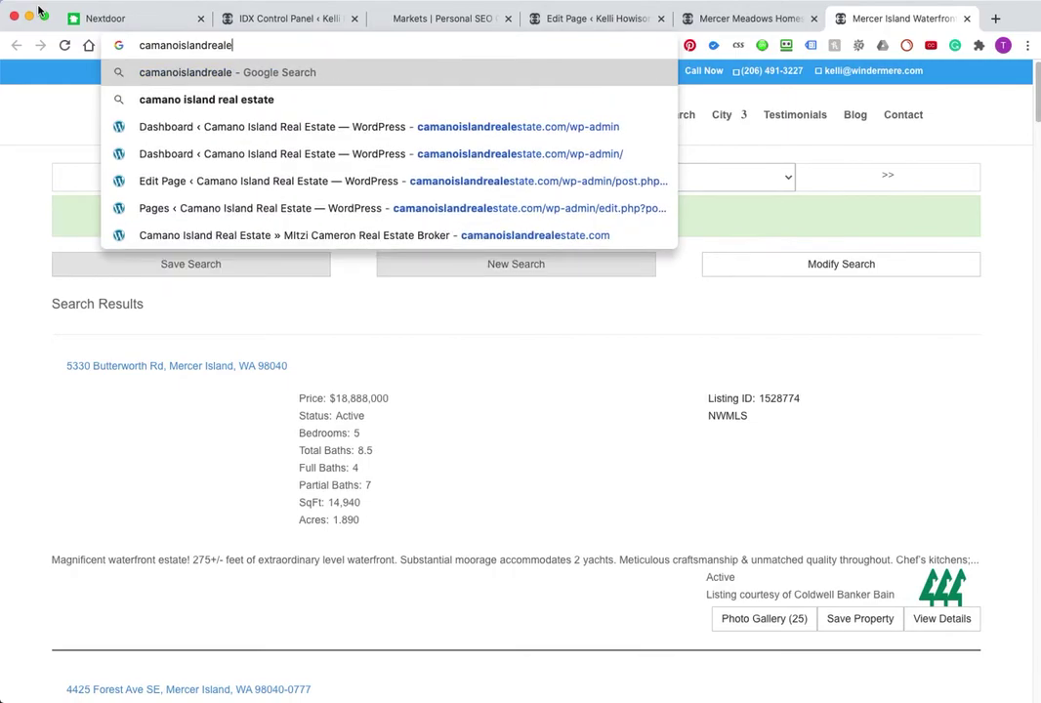
key(BackSpace)
key(BackSpace)
key(BackSpace)
key(BackSpace)
key(BackSpace)
key(BackSpace)
key(BackSpace)
key(BackSpace)
key(BackSpace)
key(BackSpace)
key(BackSpace)
text(j)
key(BackSpace)
Open parklandpowerteam.com in the current tab and go to its Coral Springs neighborhood page
text(parkland)
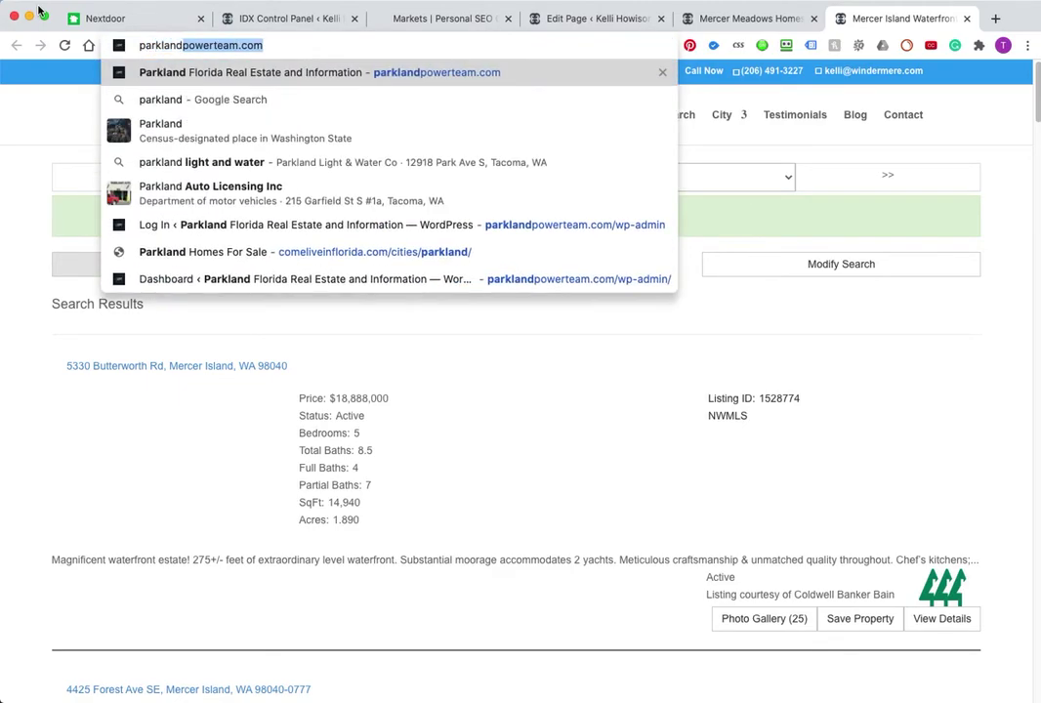
text(powerteam.com)
key(Return)
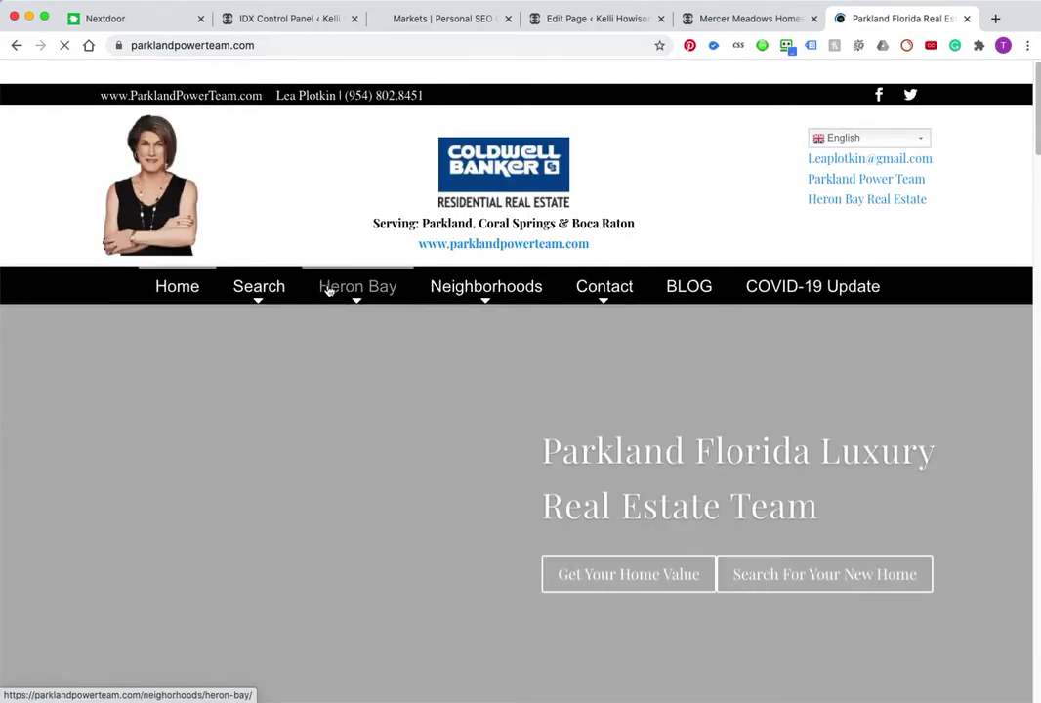
mouse_move(332, 289)
mouse_move(251, 296)
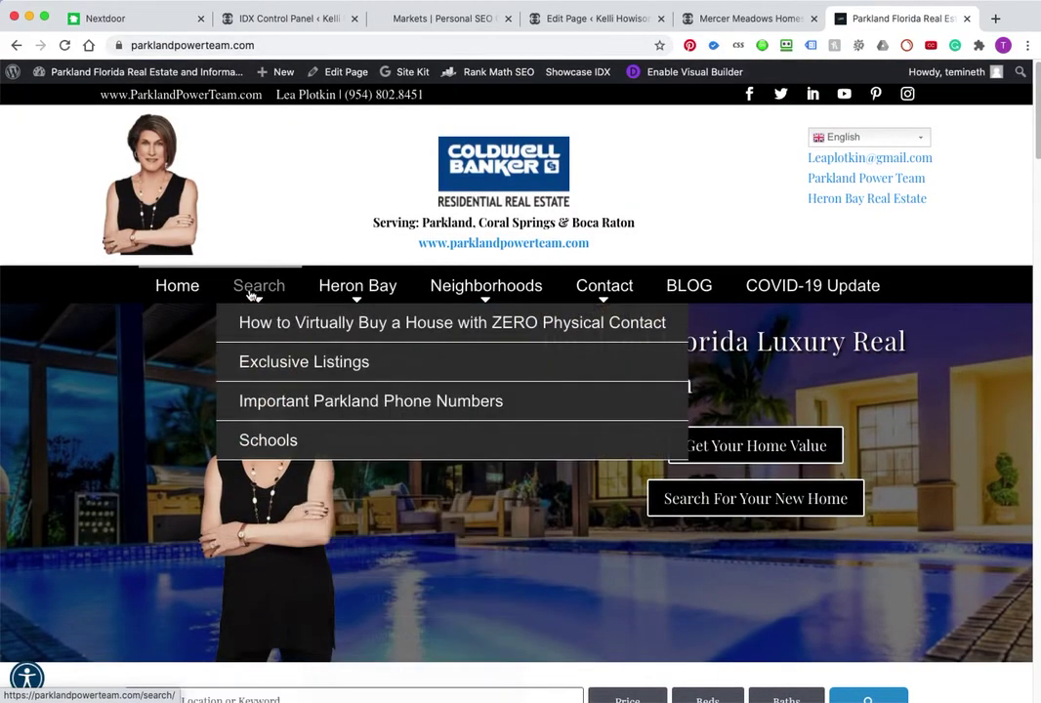
mouse_move(486, 301)
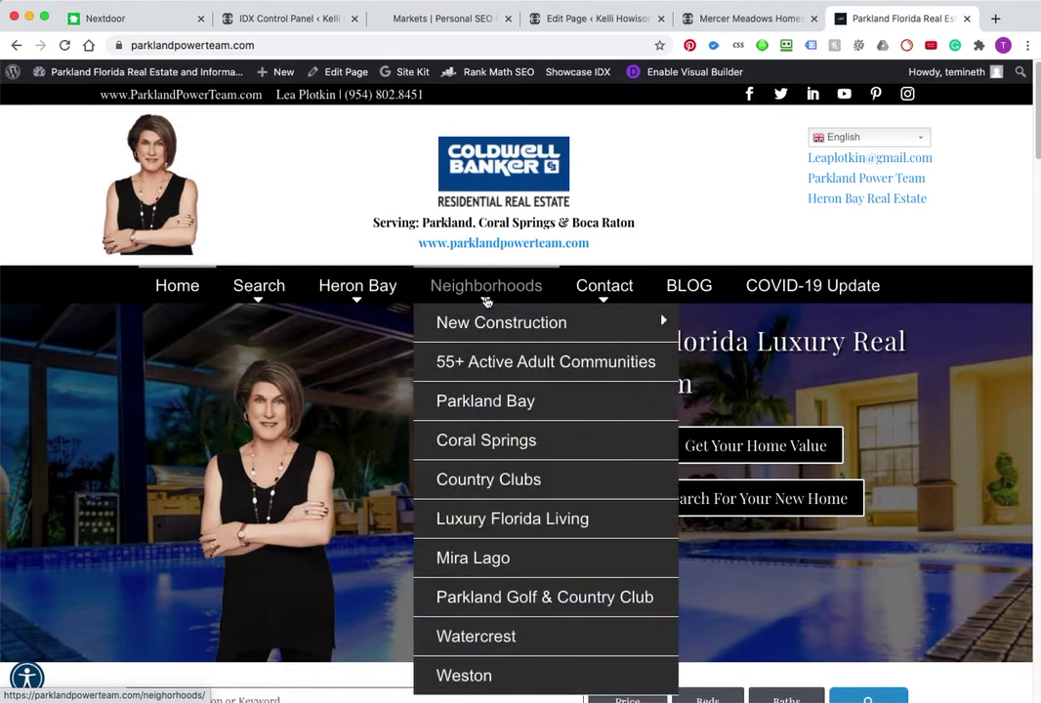
click(478, 441)
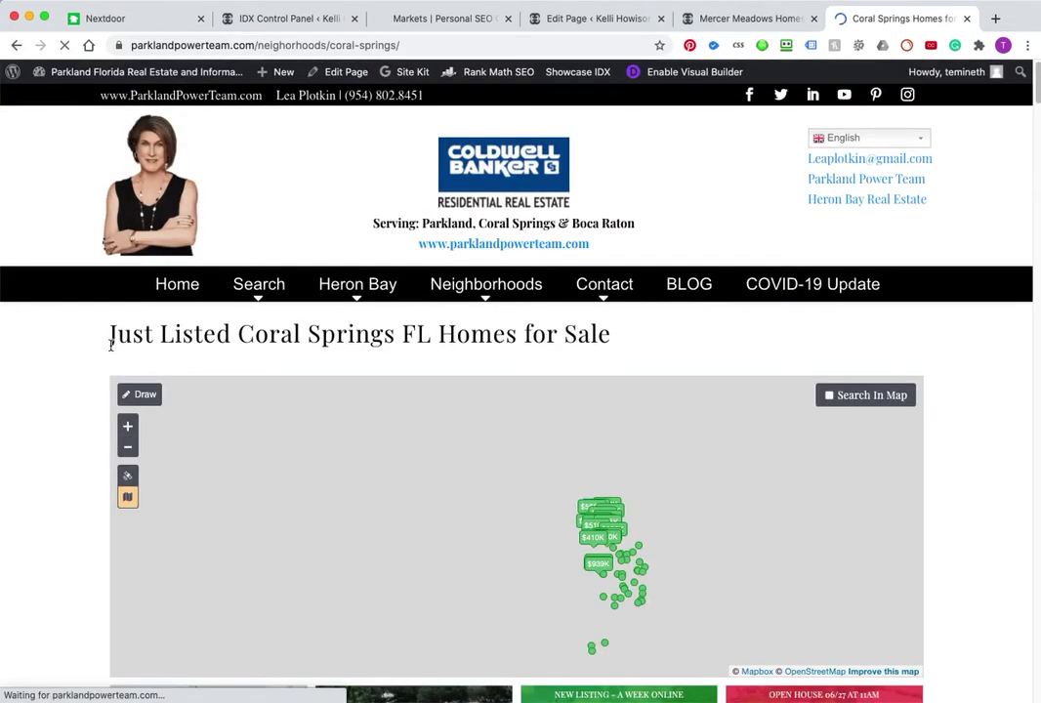
Examine the Coral Springs page's Just Listed heading, listings, area information and list of neighborhood links
drag(112, 338, 679, 375)
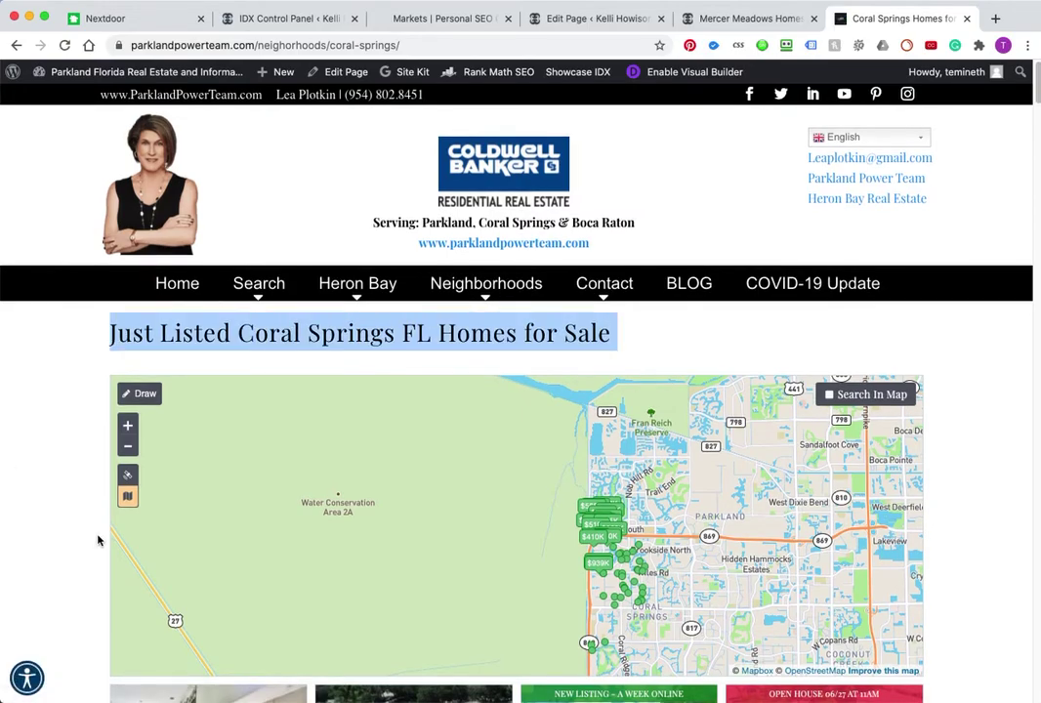
scroll(88, 536, down, 5)
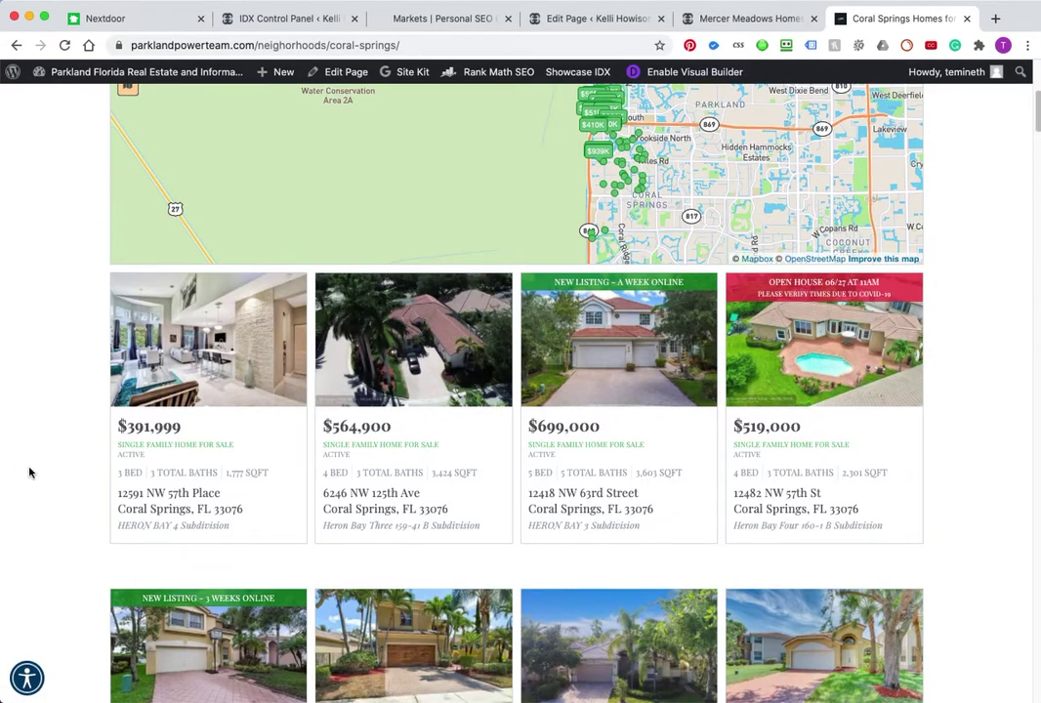
scroll(51, 478, down, 10)
scroll(52, 479, down, 15)
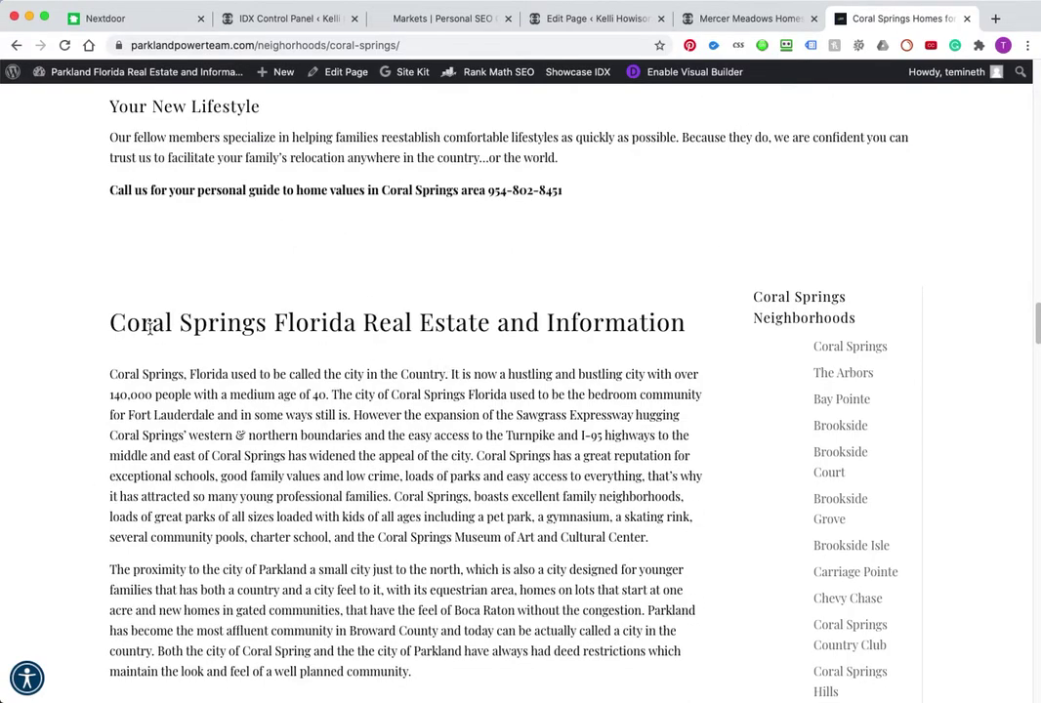
scroll(781, 488, down, 3)
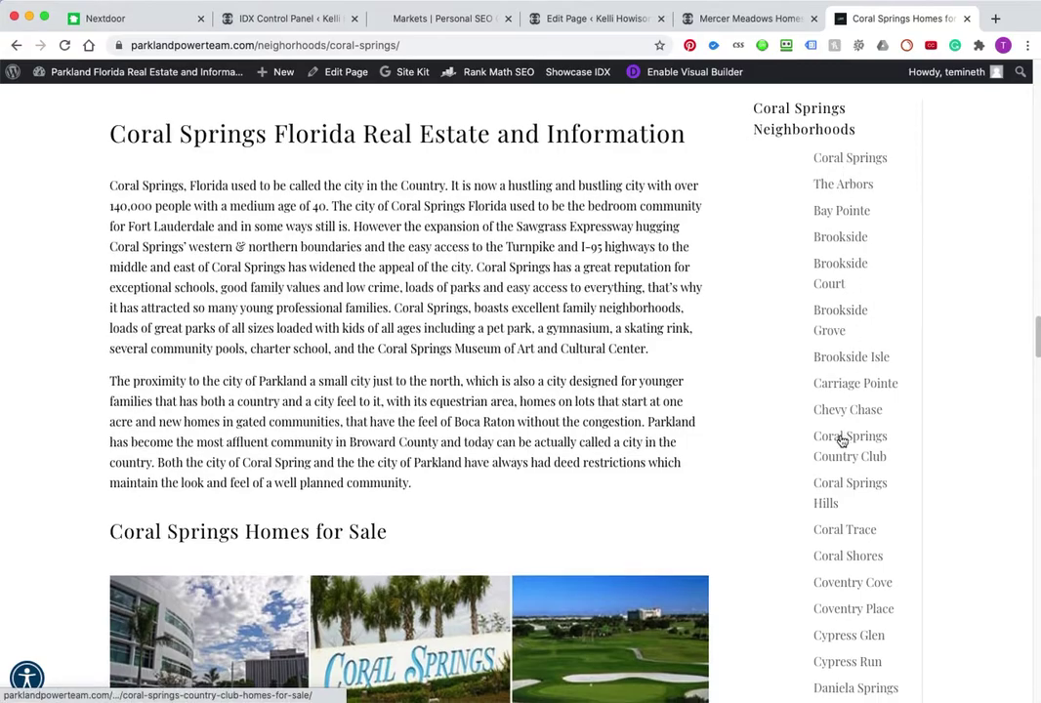
scroll(840, 439, down, 10)
scroll(844, 441, up, 4)
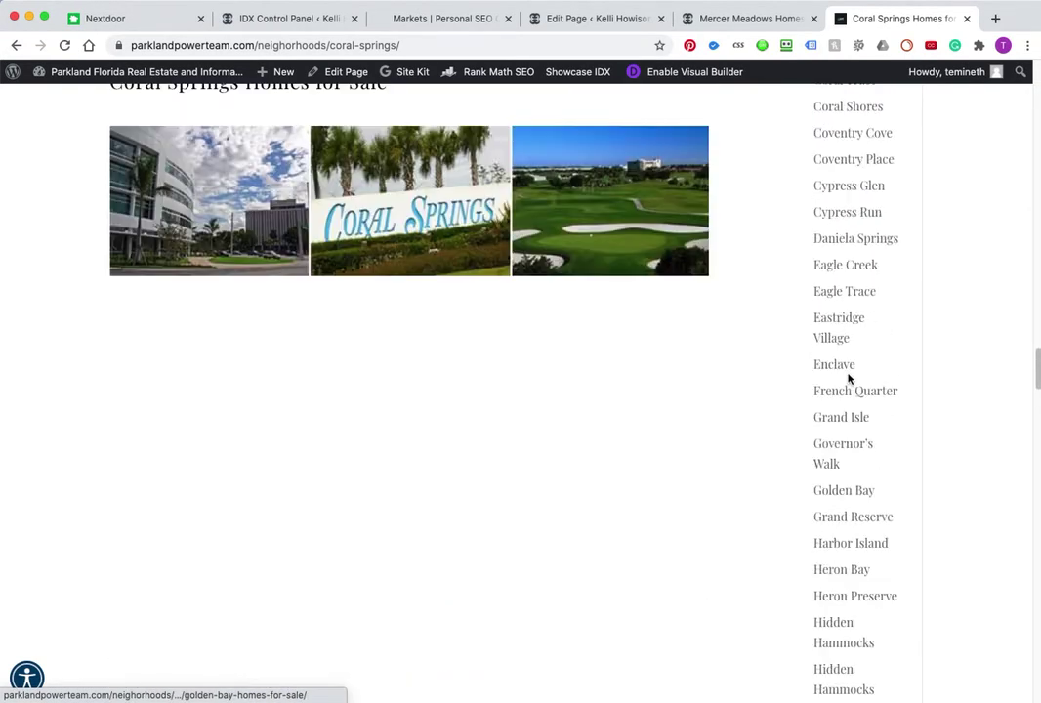
scroll(847, 379, up, 9)
Open The Arbors from the Coral Springs Neighborhoods list and look over its headings, map and listing
click(844, 310)
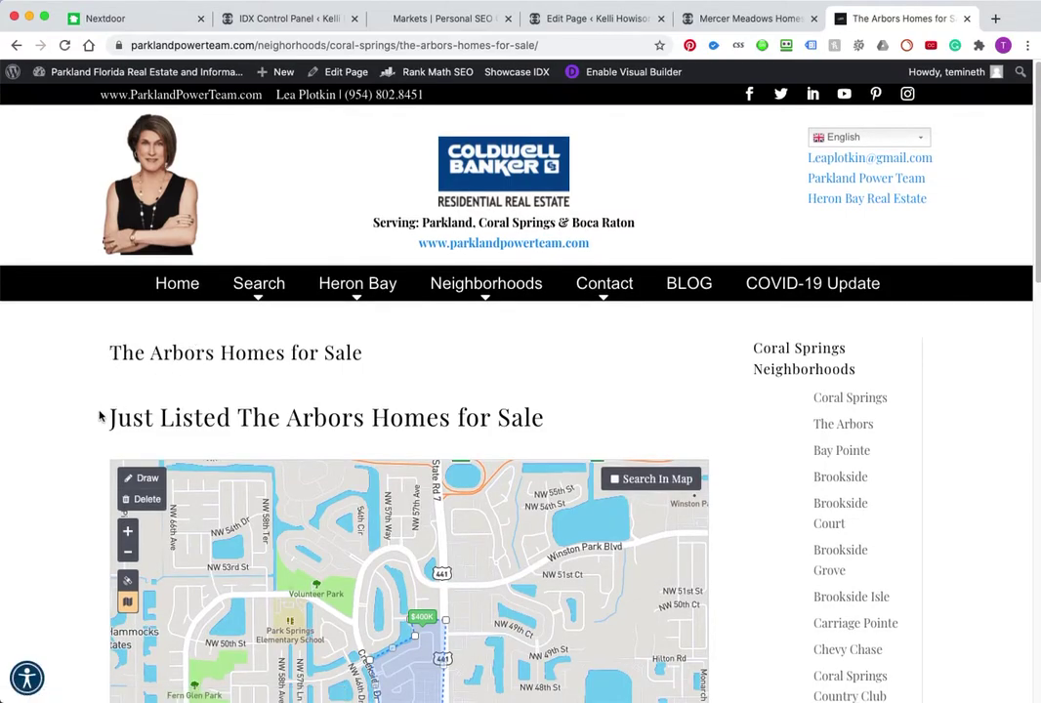
scroll(99, 417, down, 7)
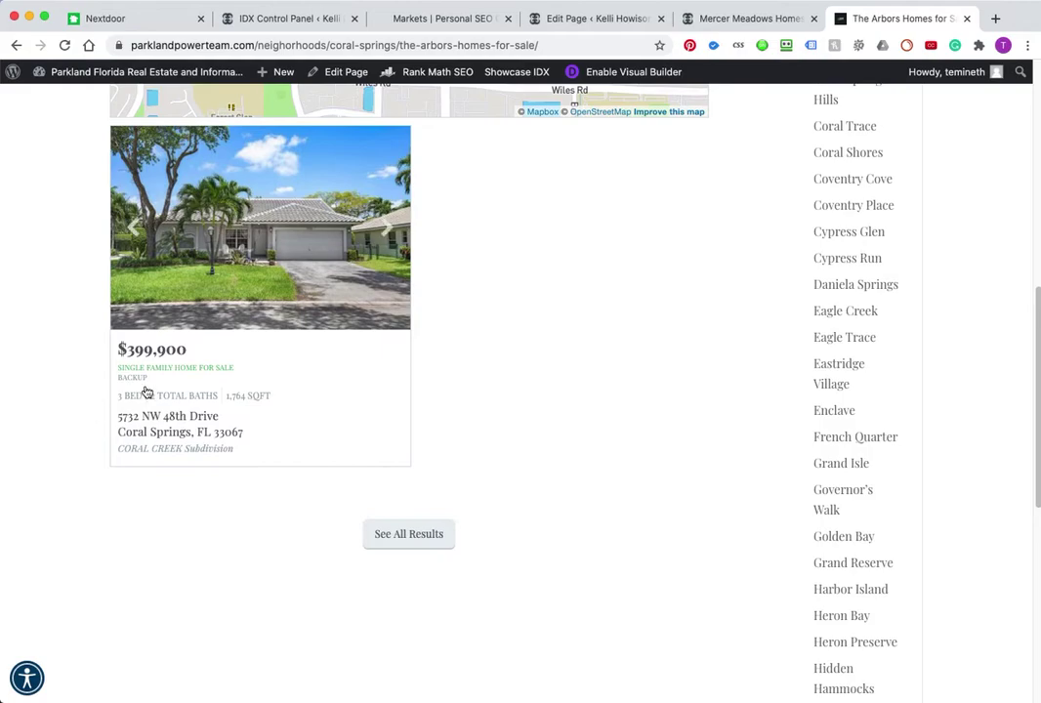
scroll(146, 391, up, 7)
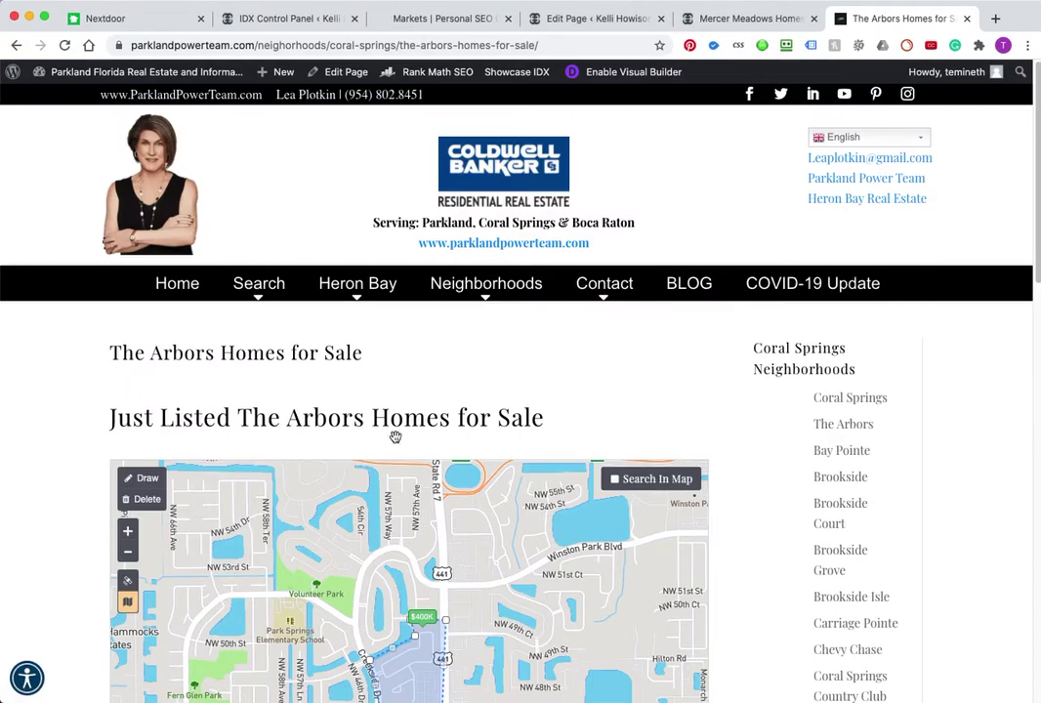
Open The Arbors page for editing in a new browser tab, and review the live page's polygon map and neighborhood links
right_click(352, 71)
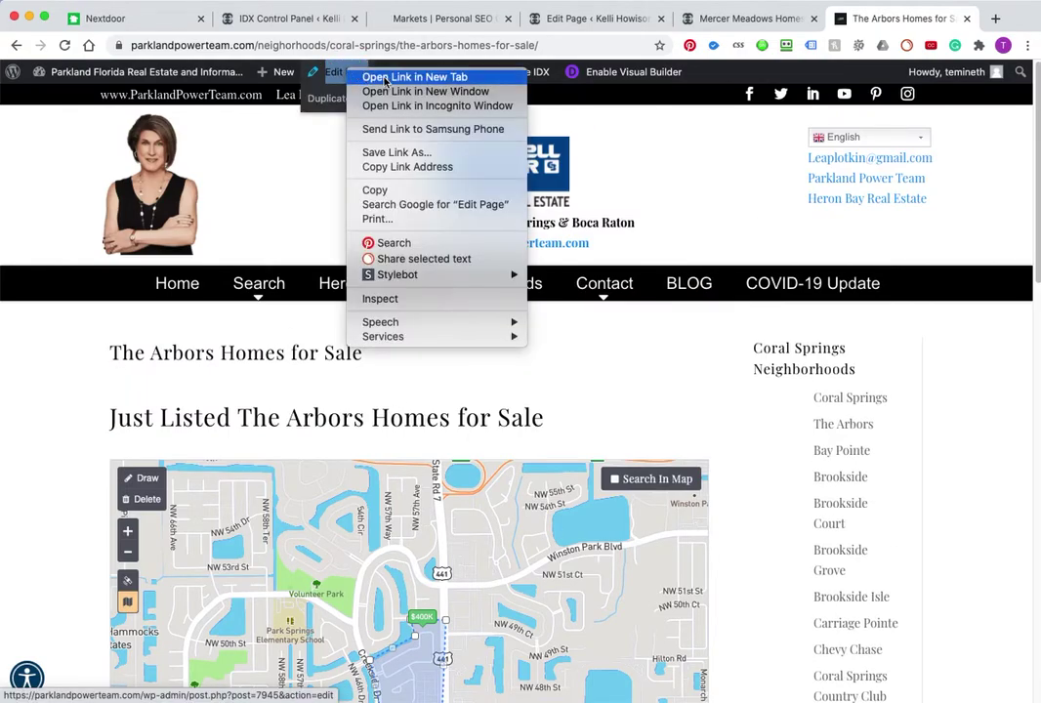
click(386, 78)
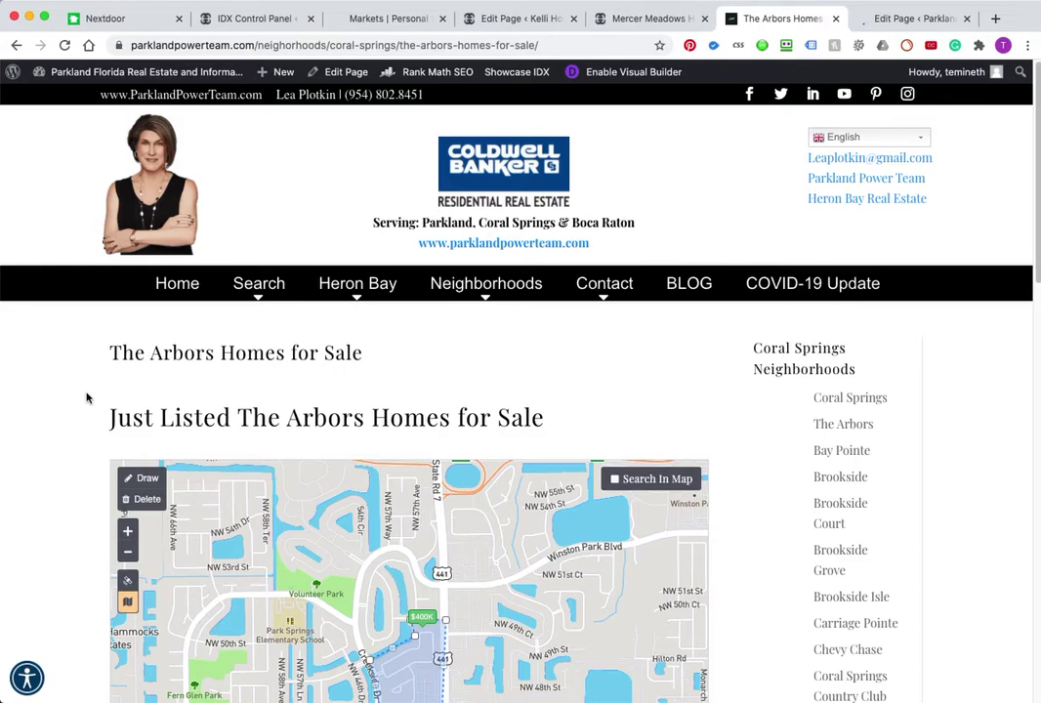
scroll(86, 397, down, 3)
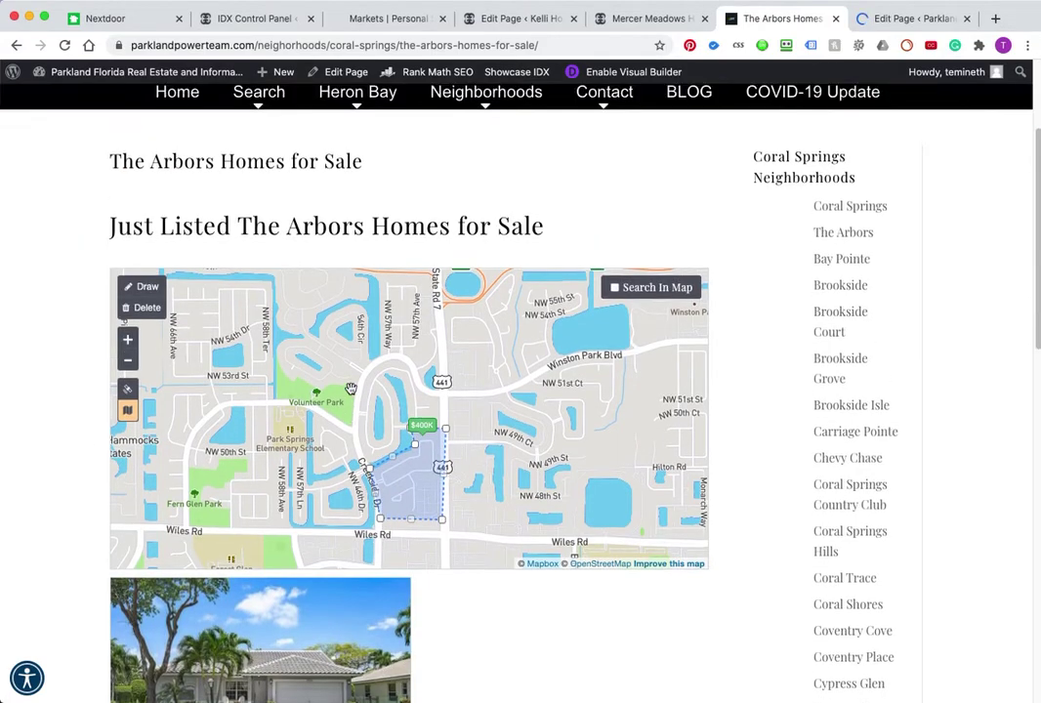
scroll(202, 288, up, 2)
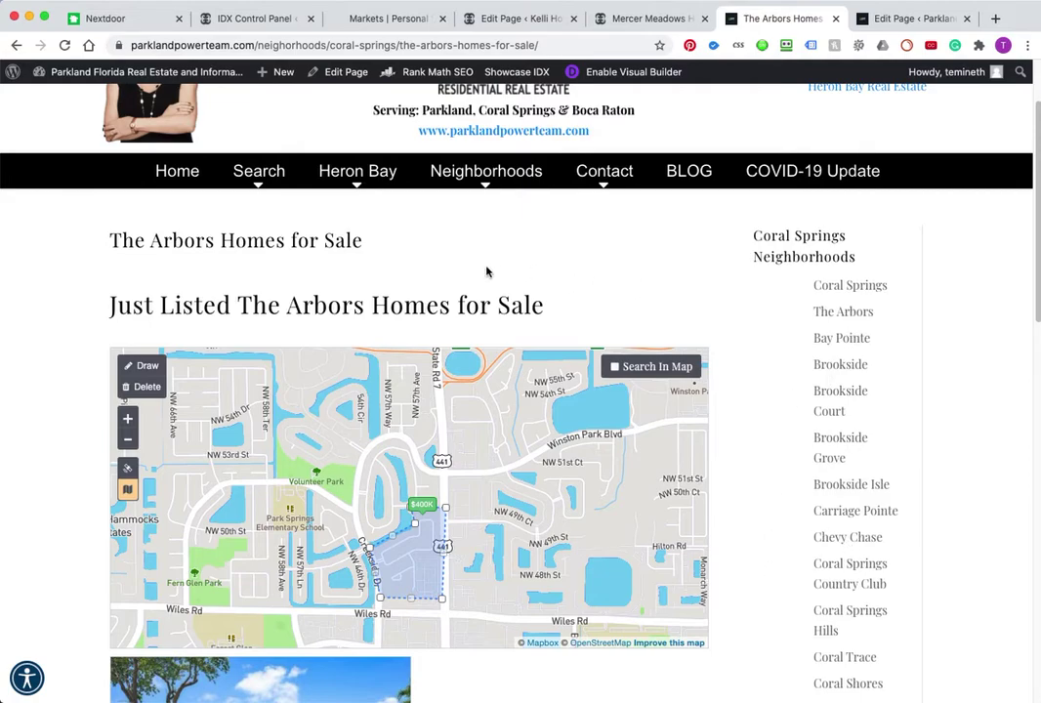
scroll(807, 275, down, 1)
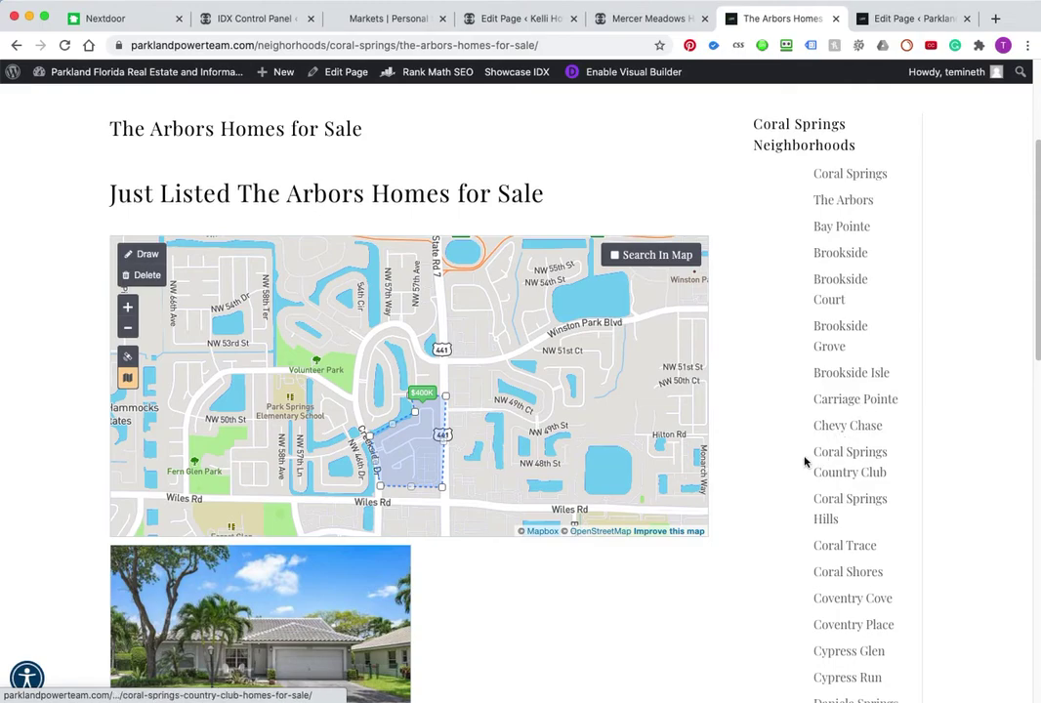
scroll(759, 220, up, 1)
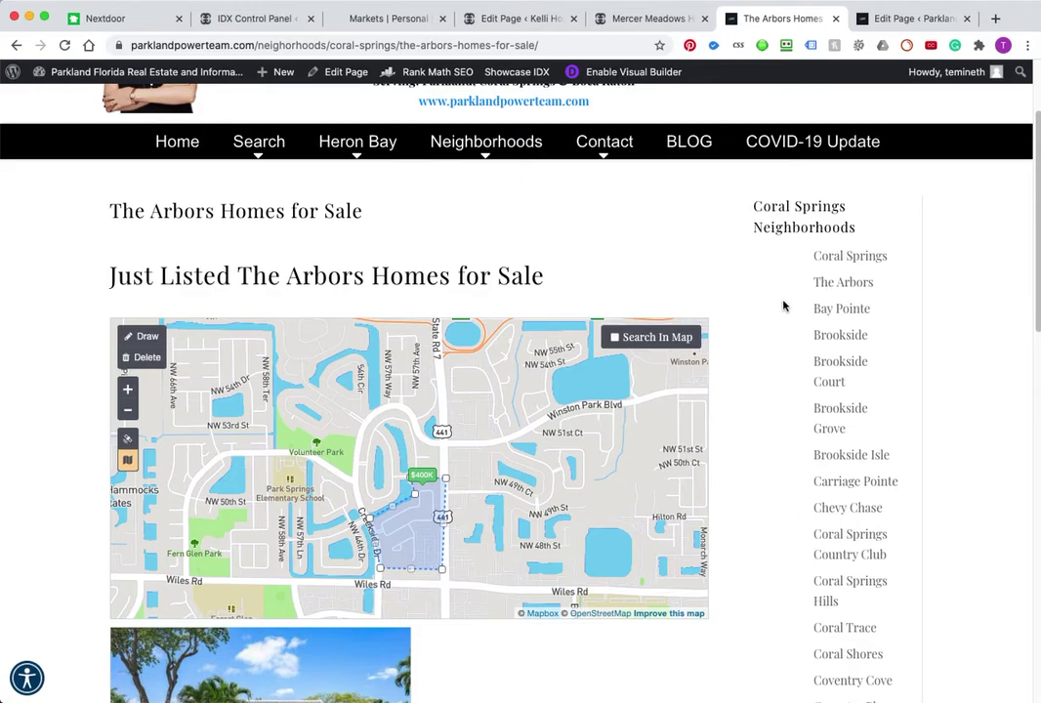
Examine The Arbors page's builder layout and Rank Math SEO analysis in the page editor, including the Basic SEO content-length check
click(632, 20)
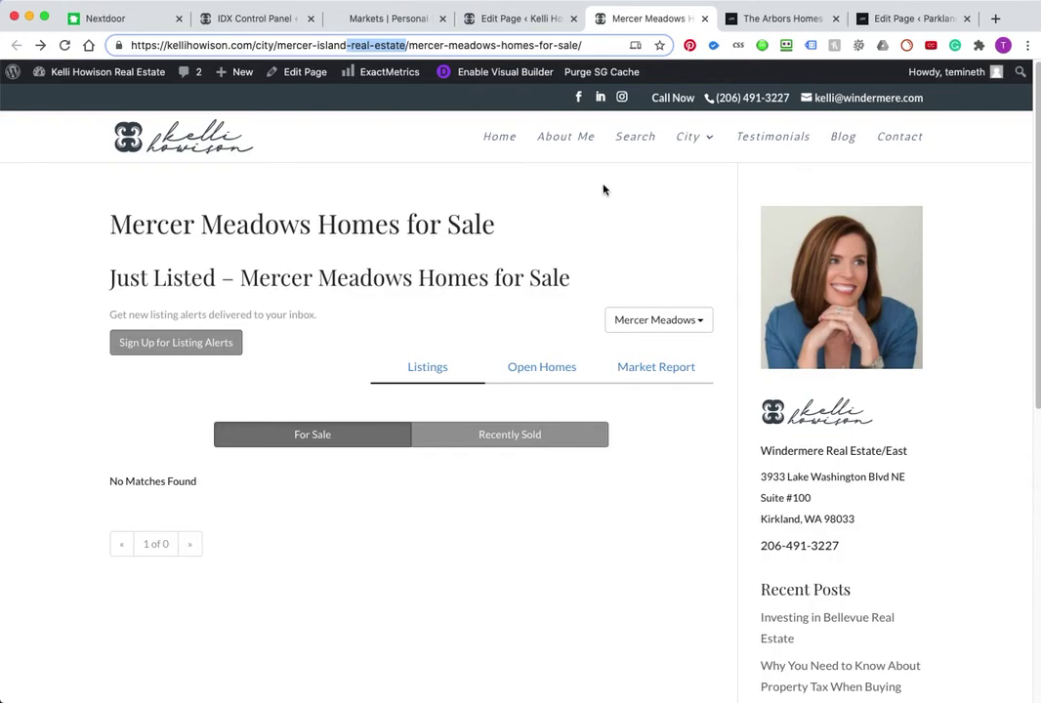
click(786, 19)
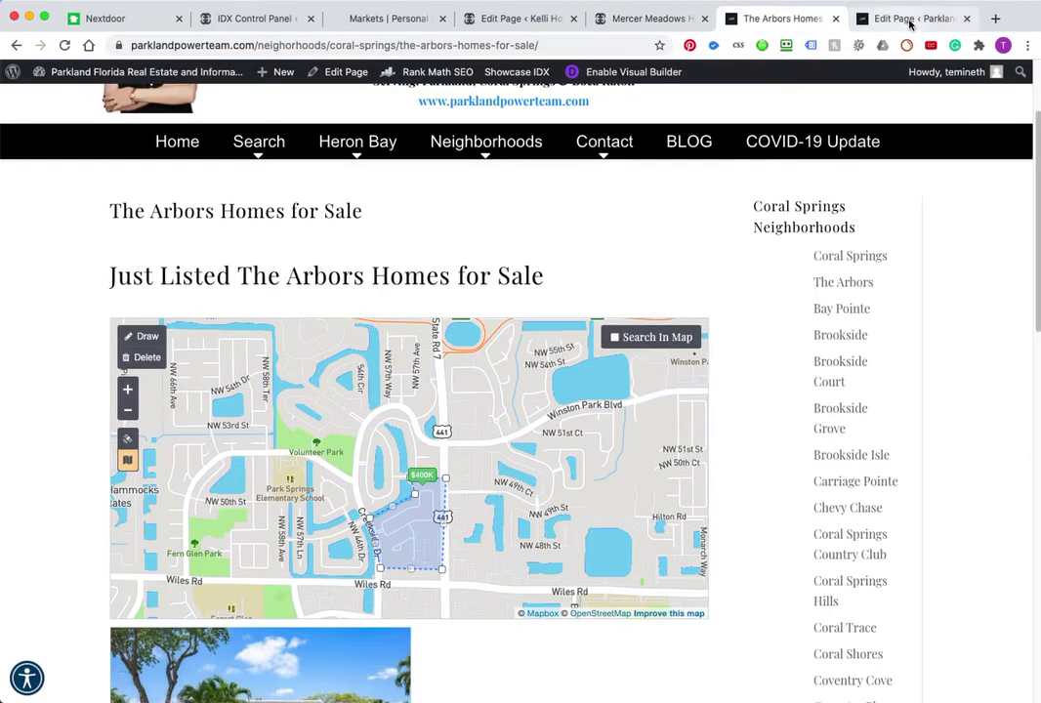
click(910, 20)
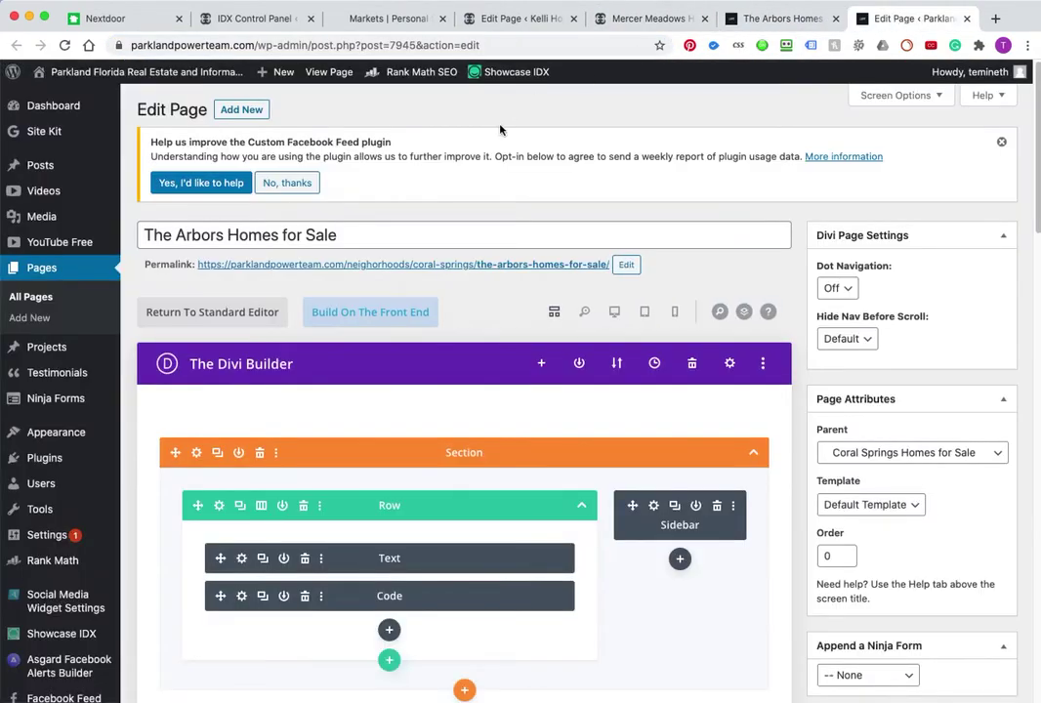
scroll(509, 316, down, 10)
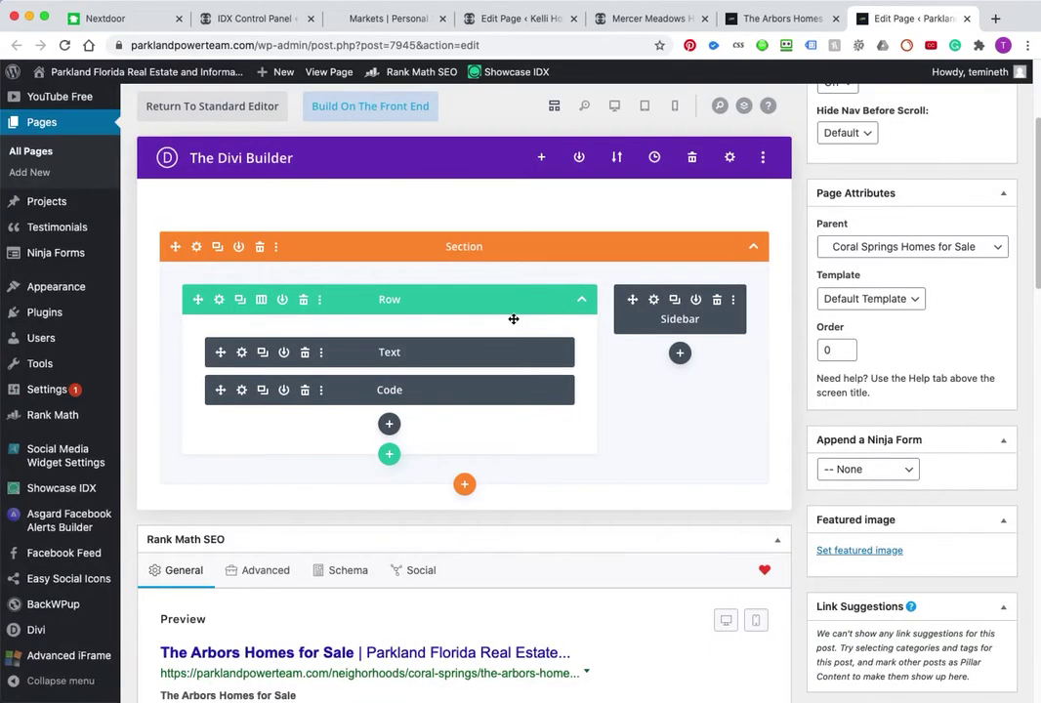
scroll(528, 345, down, 4)
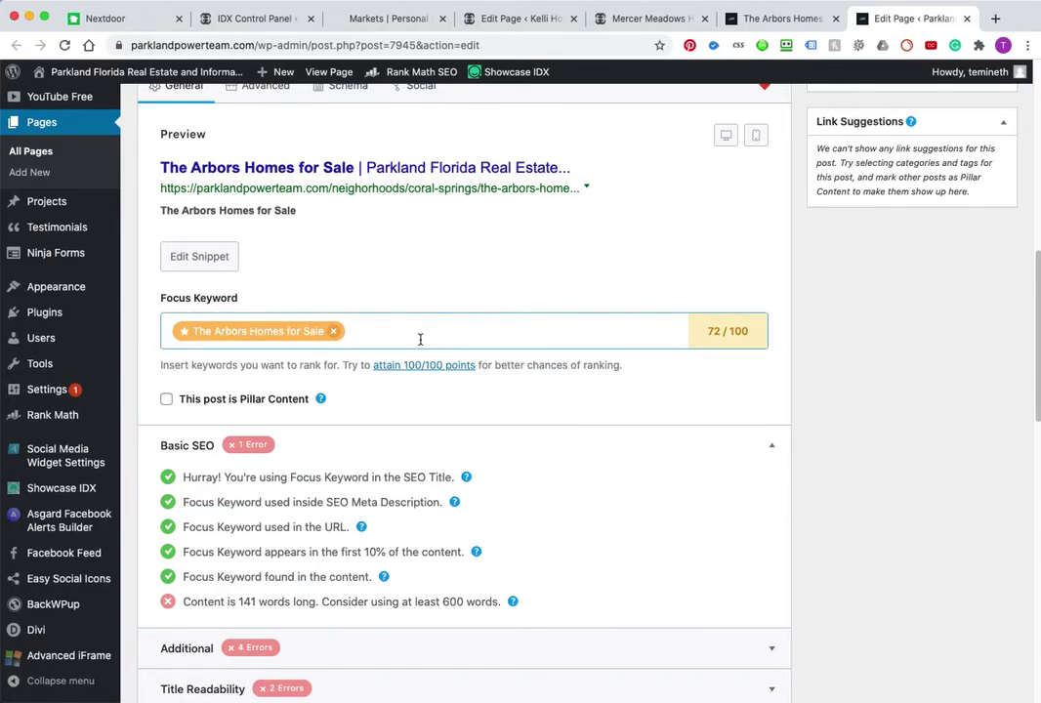
scroll(418, 342, up, 12)
scroll(423, 355, down, 15)
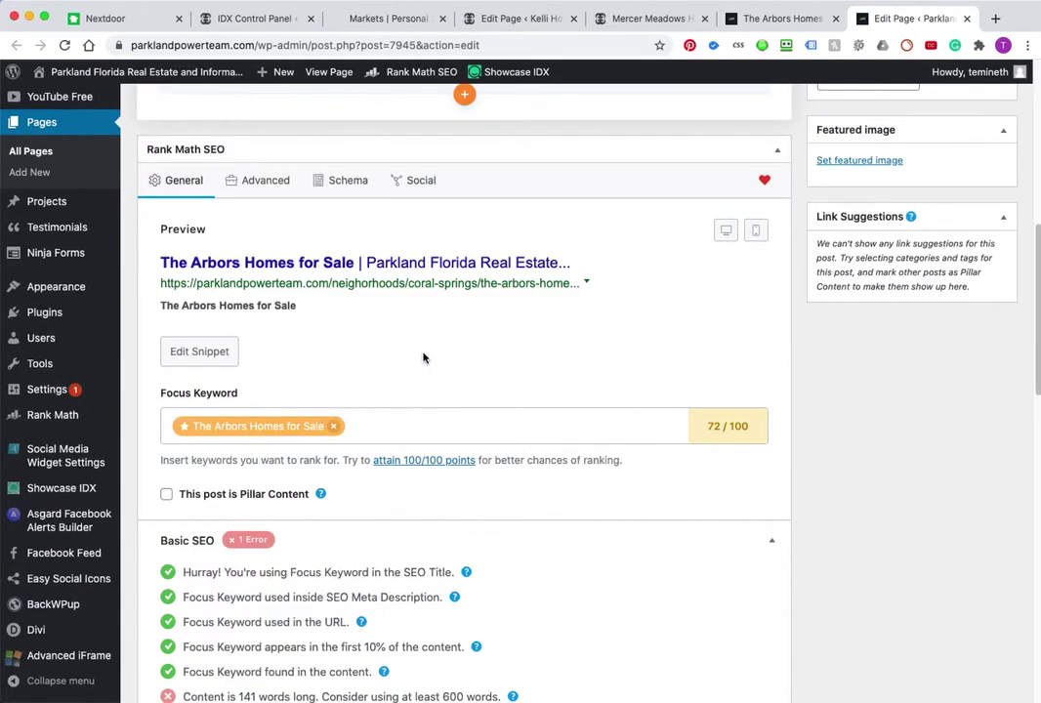
drag(192, 368, 437, 368)
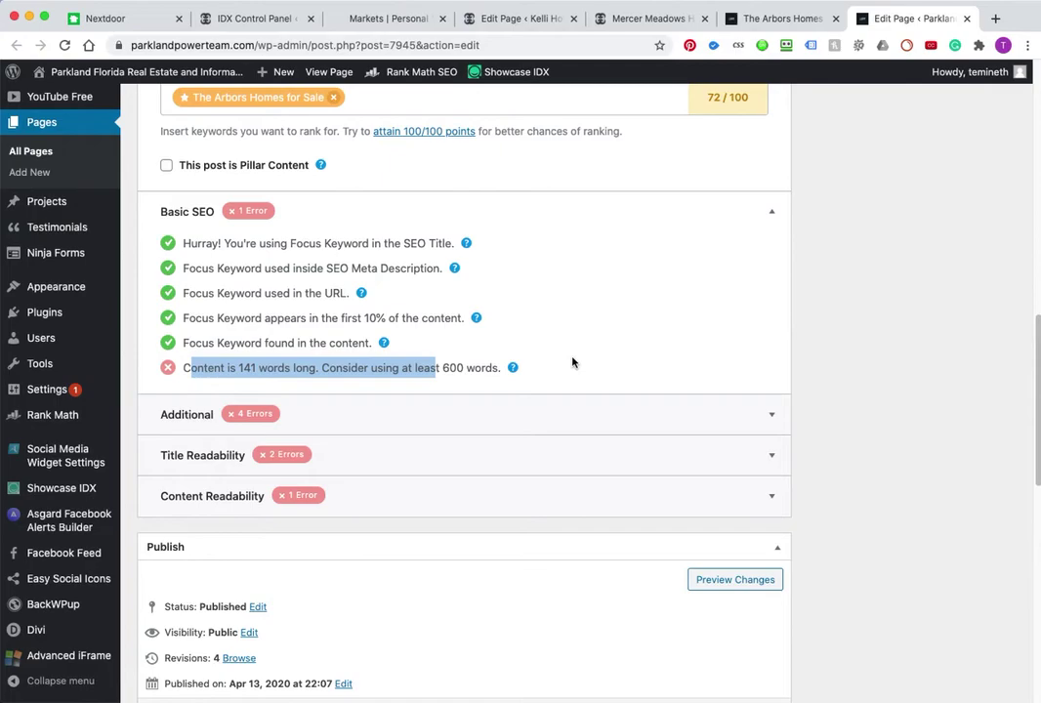
scroll(572, 362, up, 10)
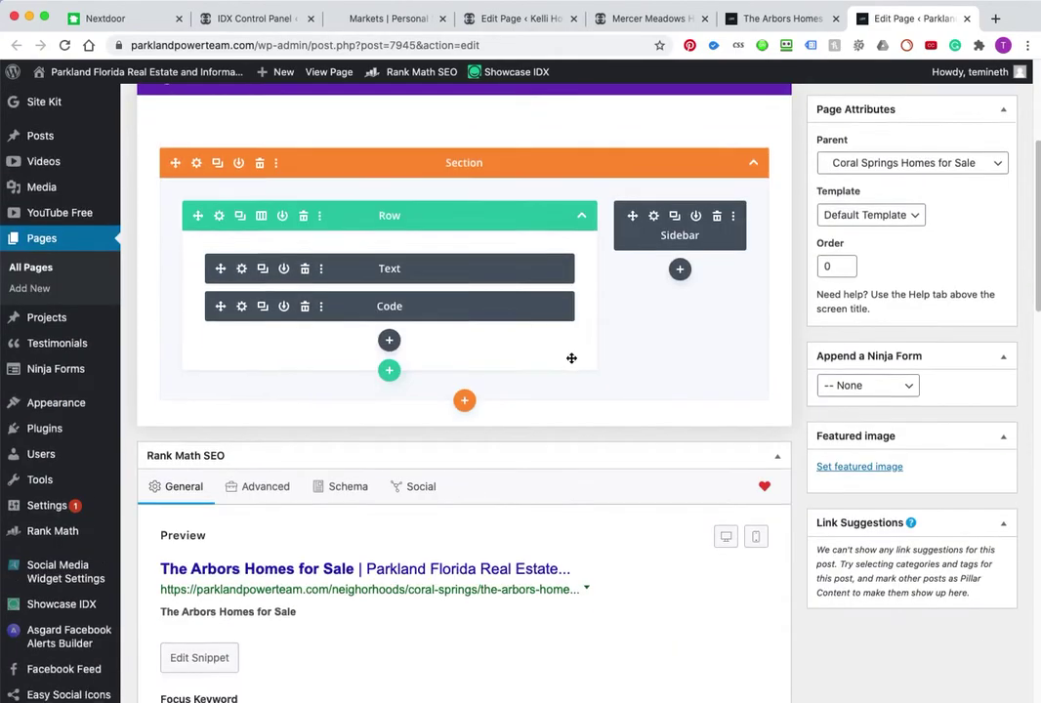
scroll(393, 486, down, 8)
scroll(500, 446, up, 15)
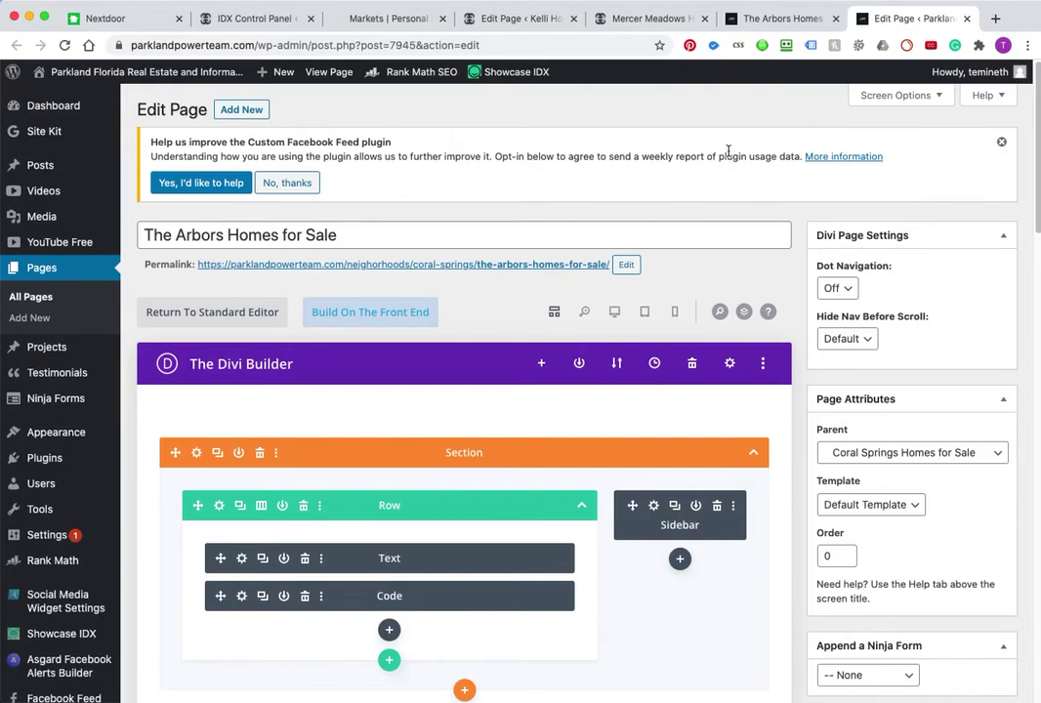
Compare the live Mercer Meadows page with The Arbors page, reviewing the latter's Just Listed heading, polygon map, listing and neighborhood links
click(765, 20)
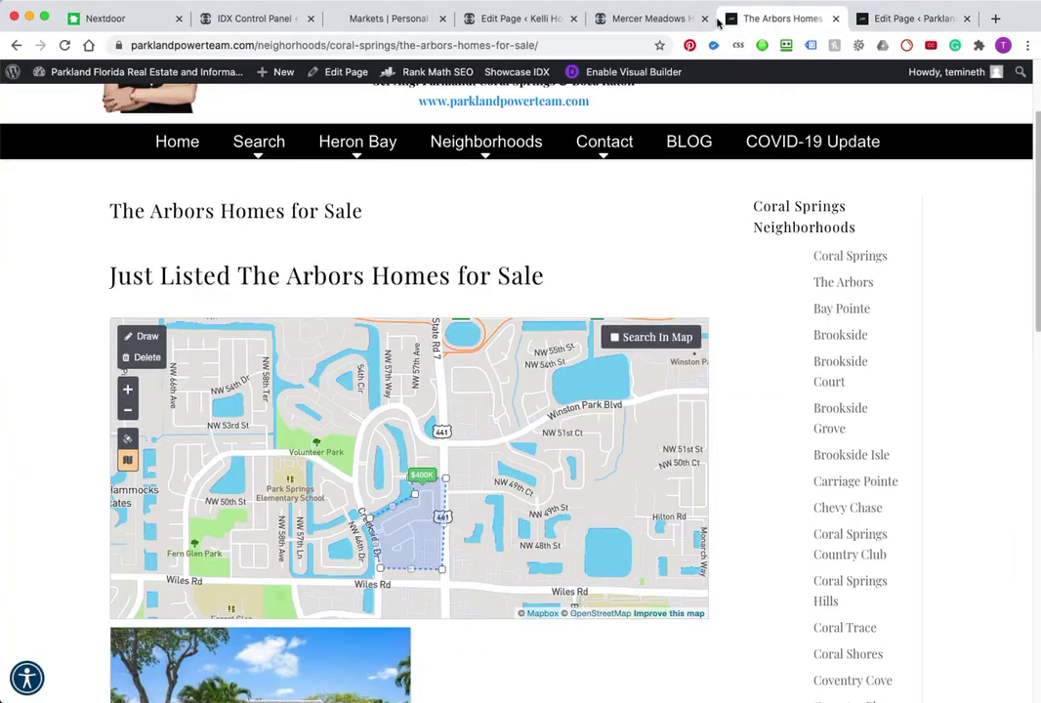
click(660, 19)
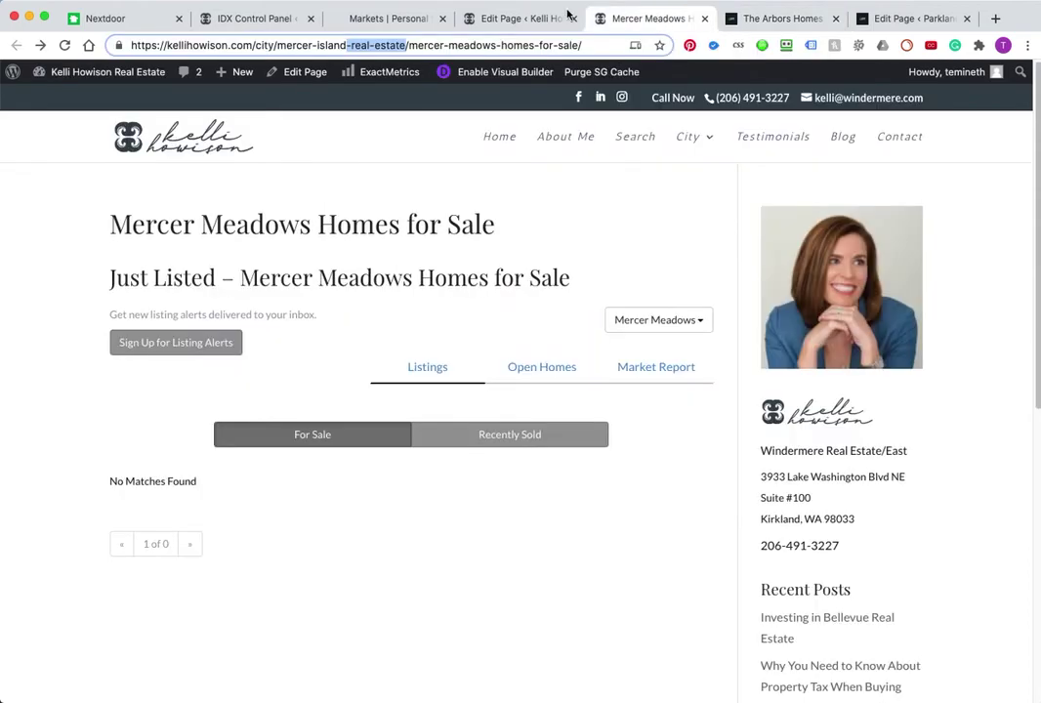
click(734, 18)
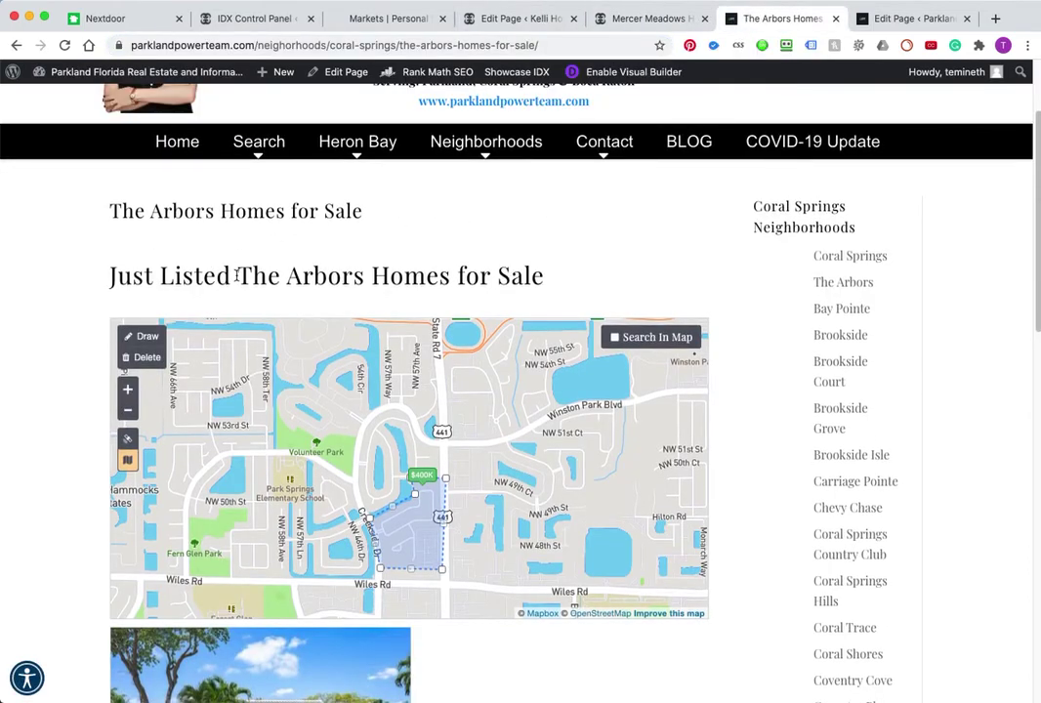
drag(238, 276, 644, 288)
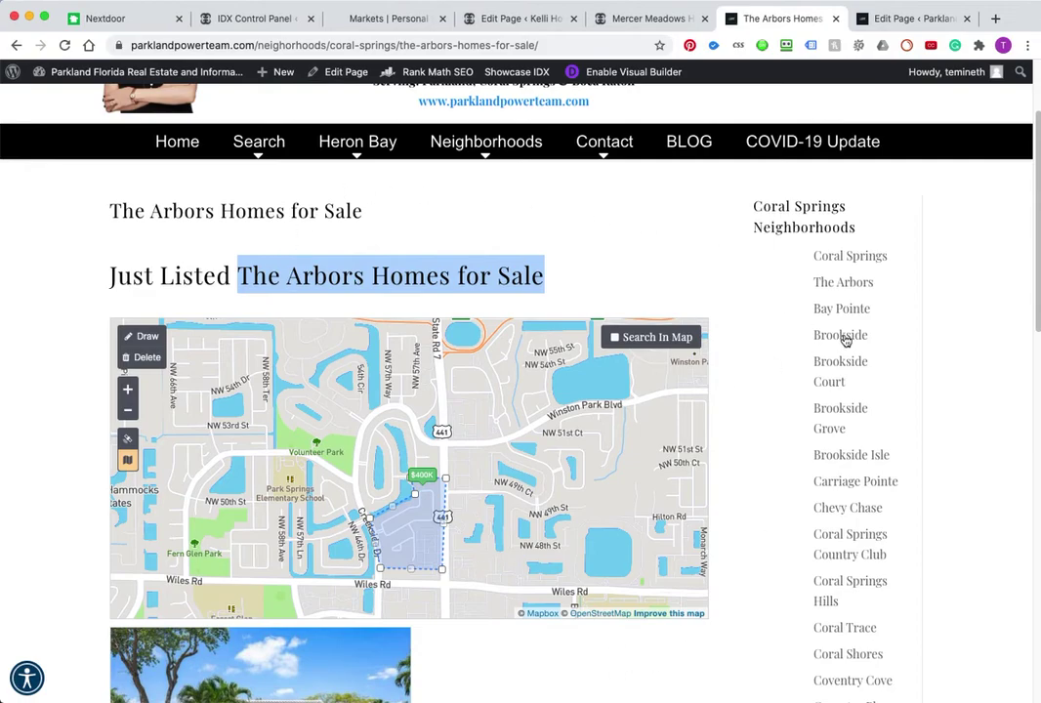
mouse_move(311, 158)
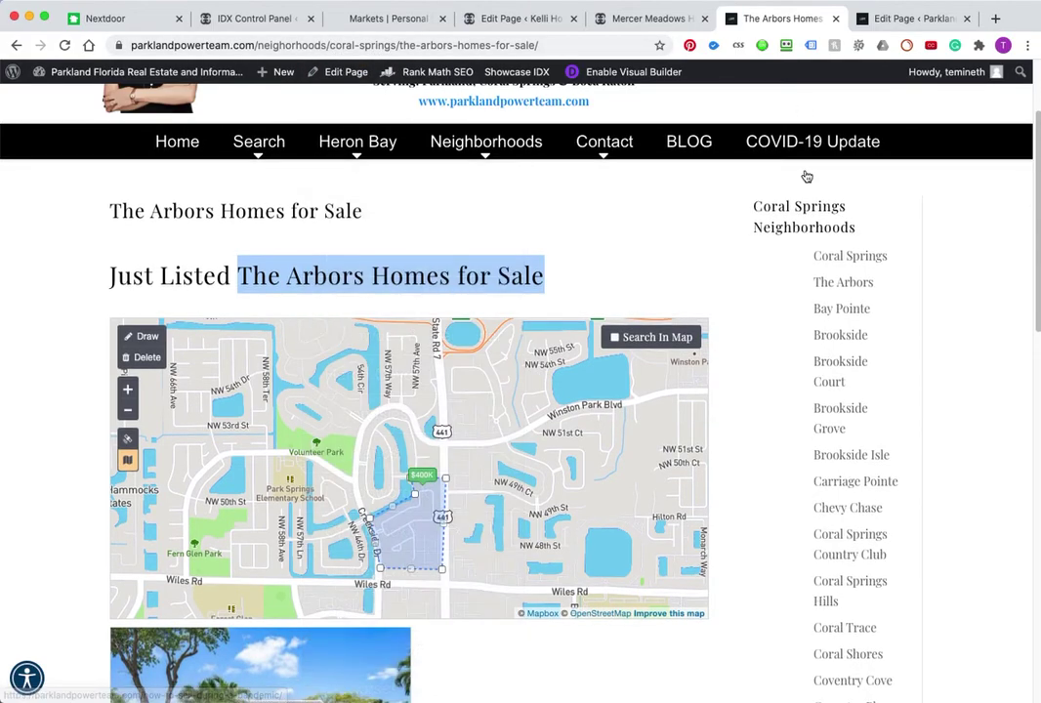
scroll(848, 536, down, 5)
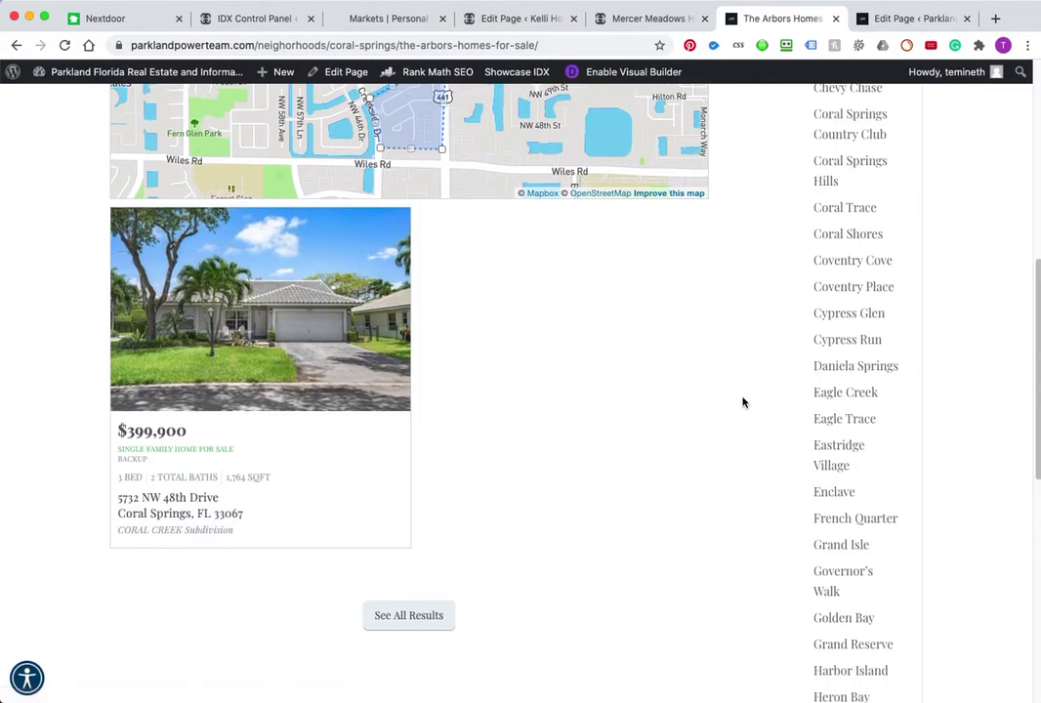
scroll(519, 460, up, 2)
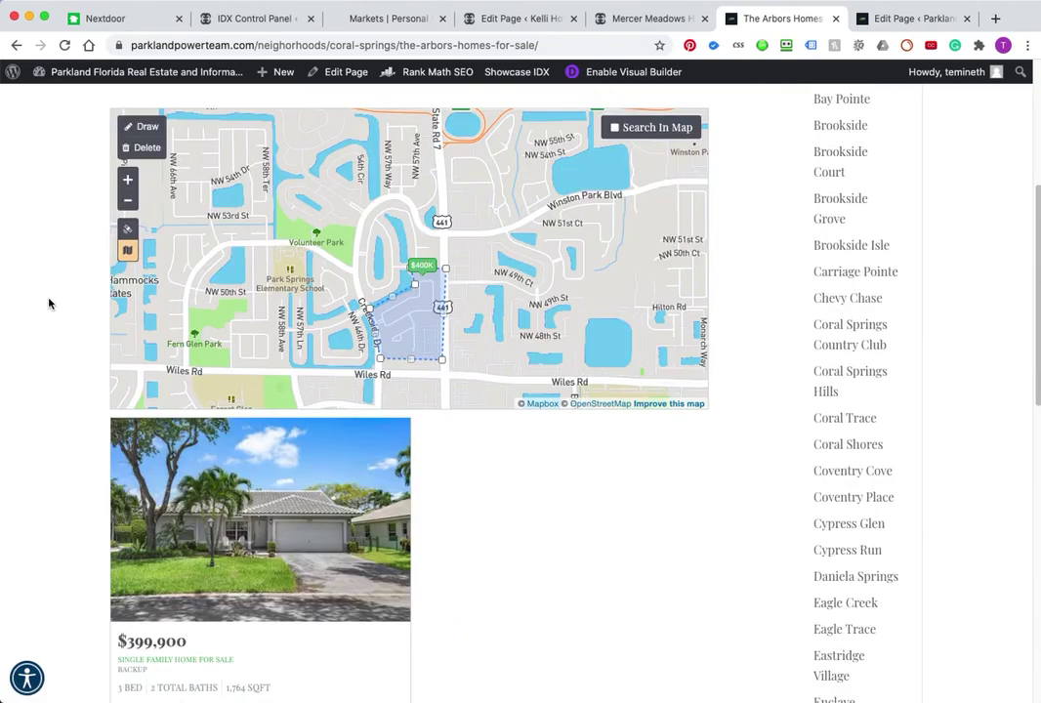
scroll(49, 304, up, 2)
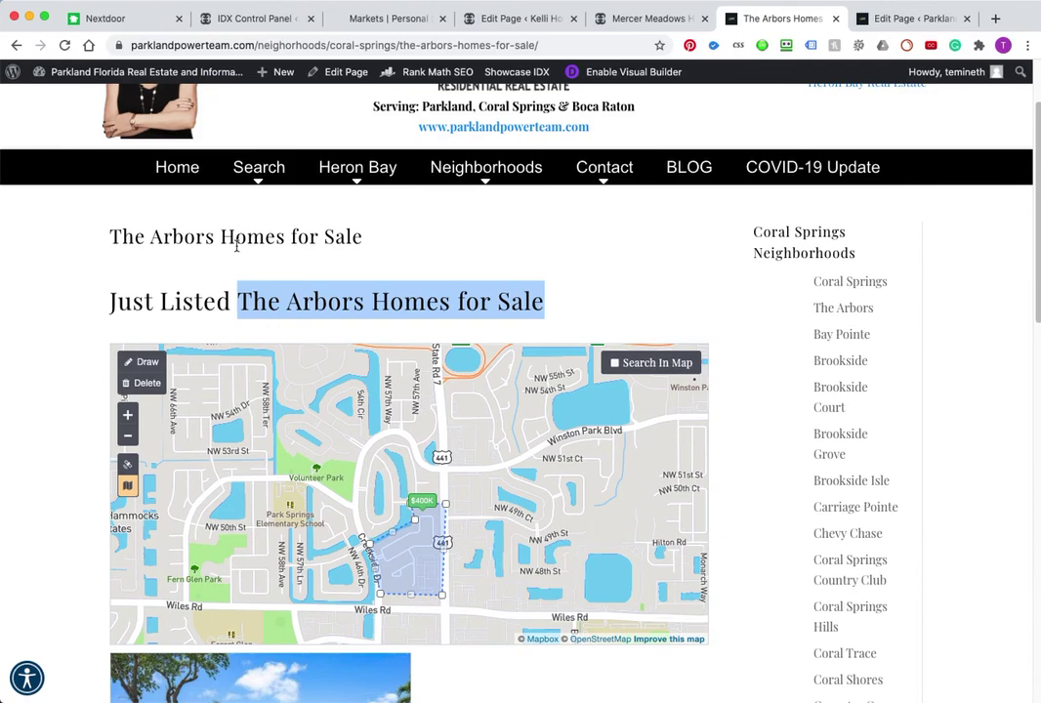
click(385, 239)
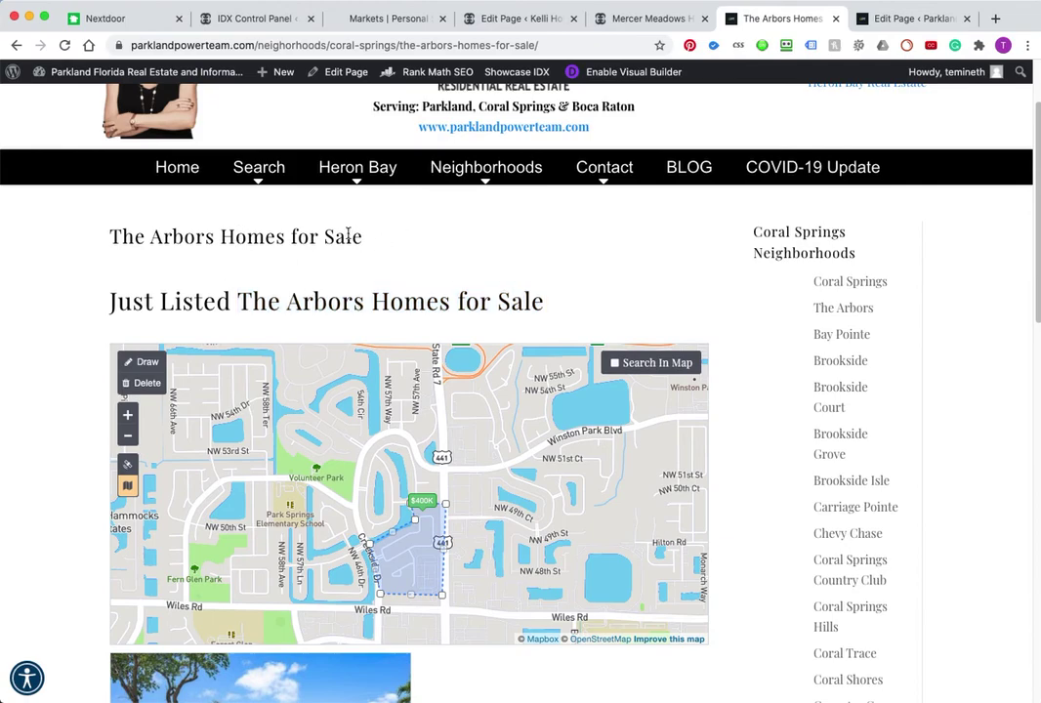